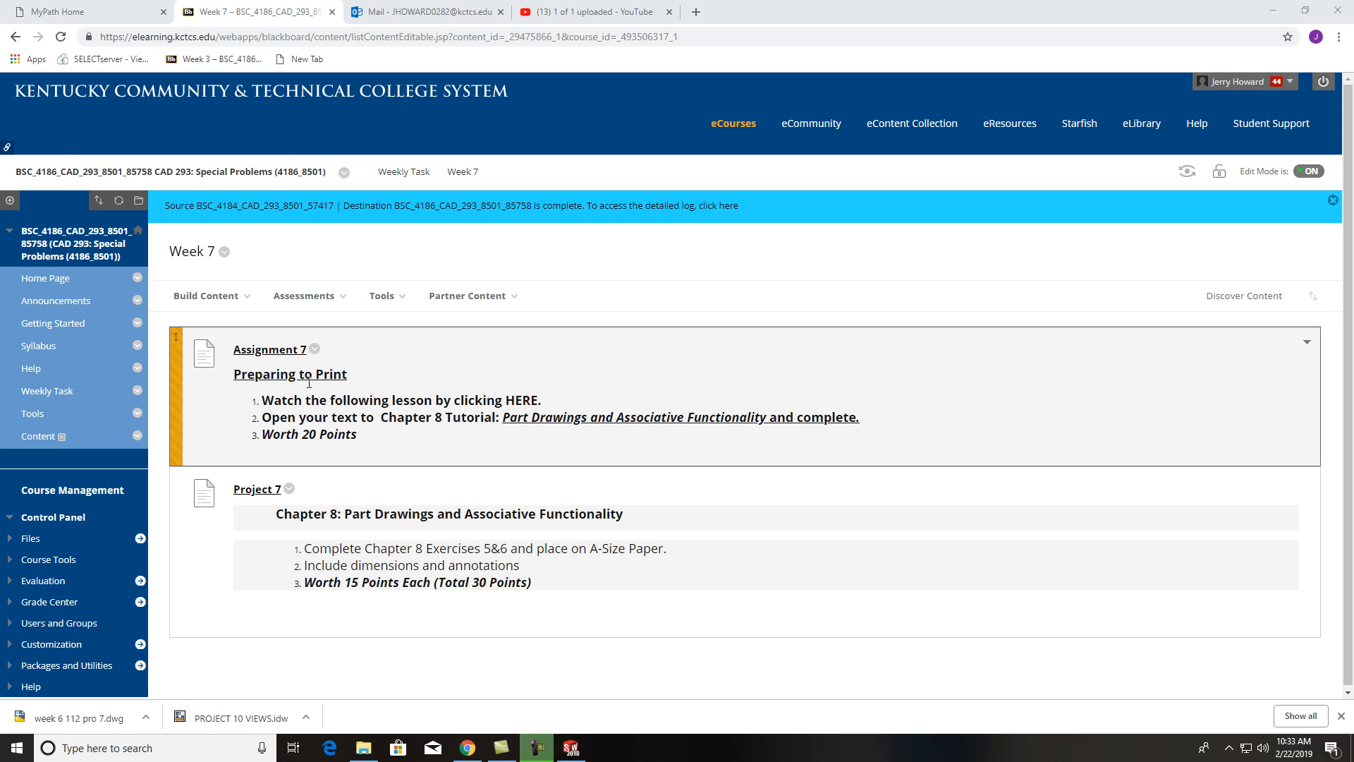
# Step: Switch to SOLIDWORKS and examine the U Bracket part model from different angles
pyautogui.click(571, 749)
pyautogui.moveTo(686, 547); pyautogui.dragTo(1179, 615, button='middle')
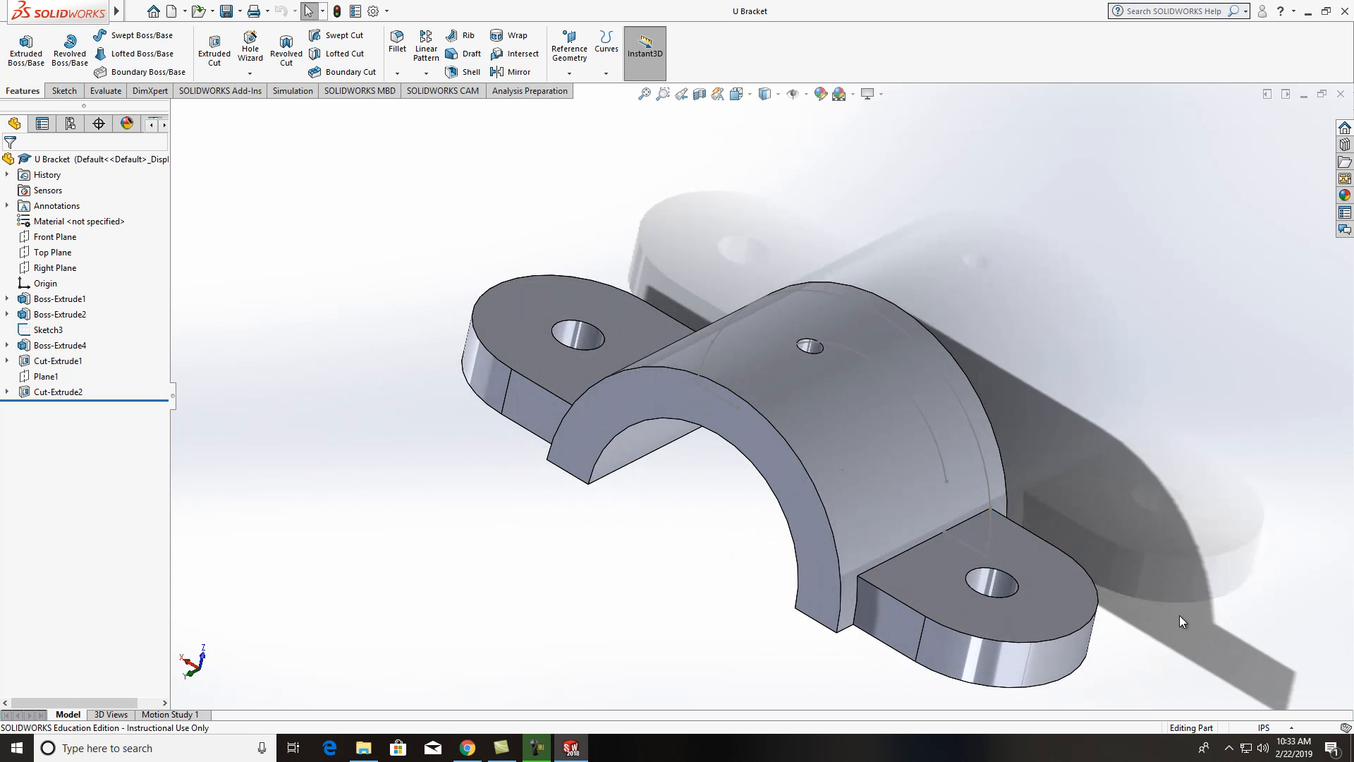
pyautogui.click(460, 757)
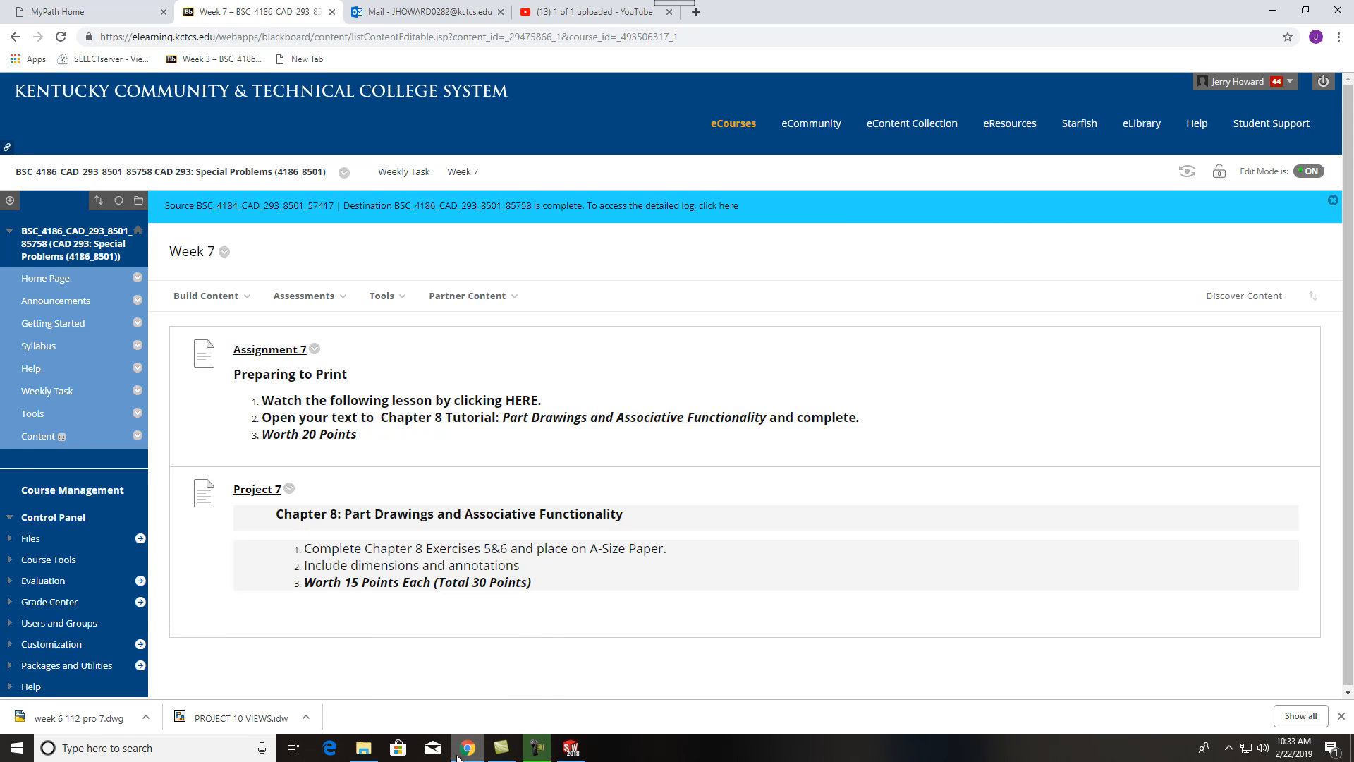
pyautogui.click(566, 754)
pyautogui.moveTo(825, 456); pyautogui.dragTo(924, 217, button='middle')
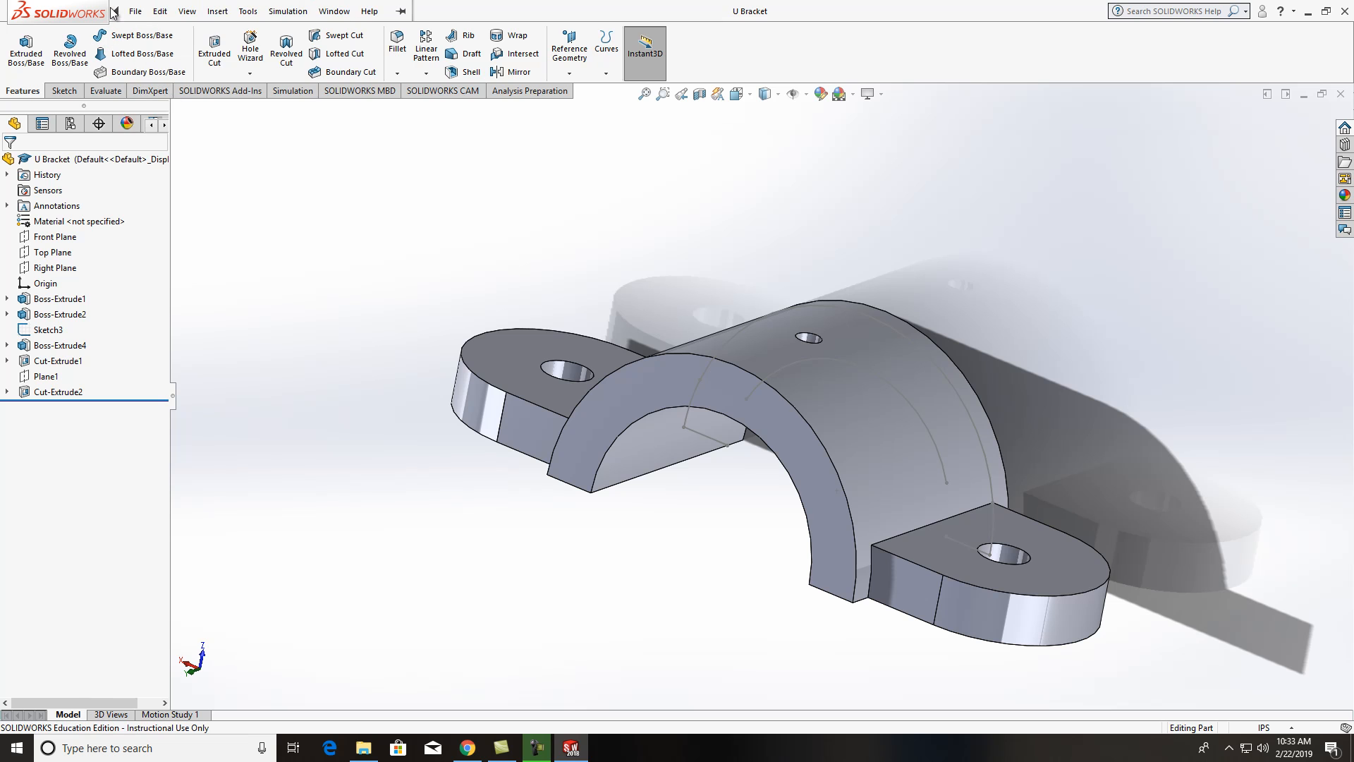
# Step: Create a new drawing document on a standard B (ANSI) Landscape sheet
pyautogui.click(134, 11)
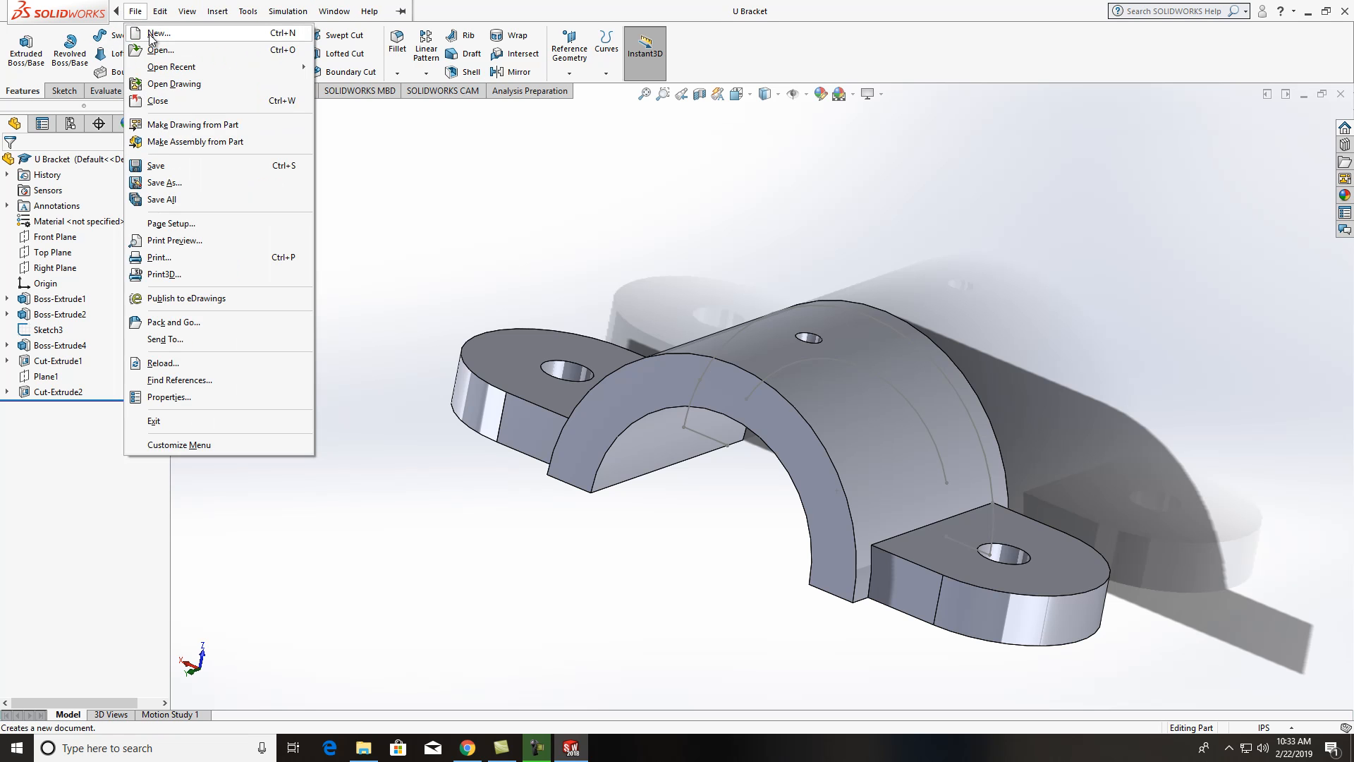
pyautogui.click(151, 34)
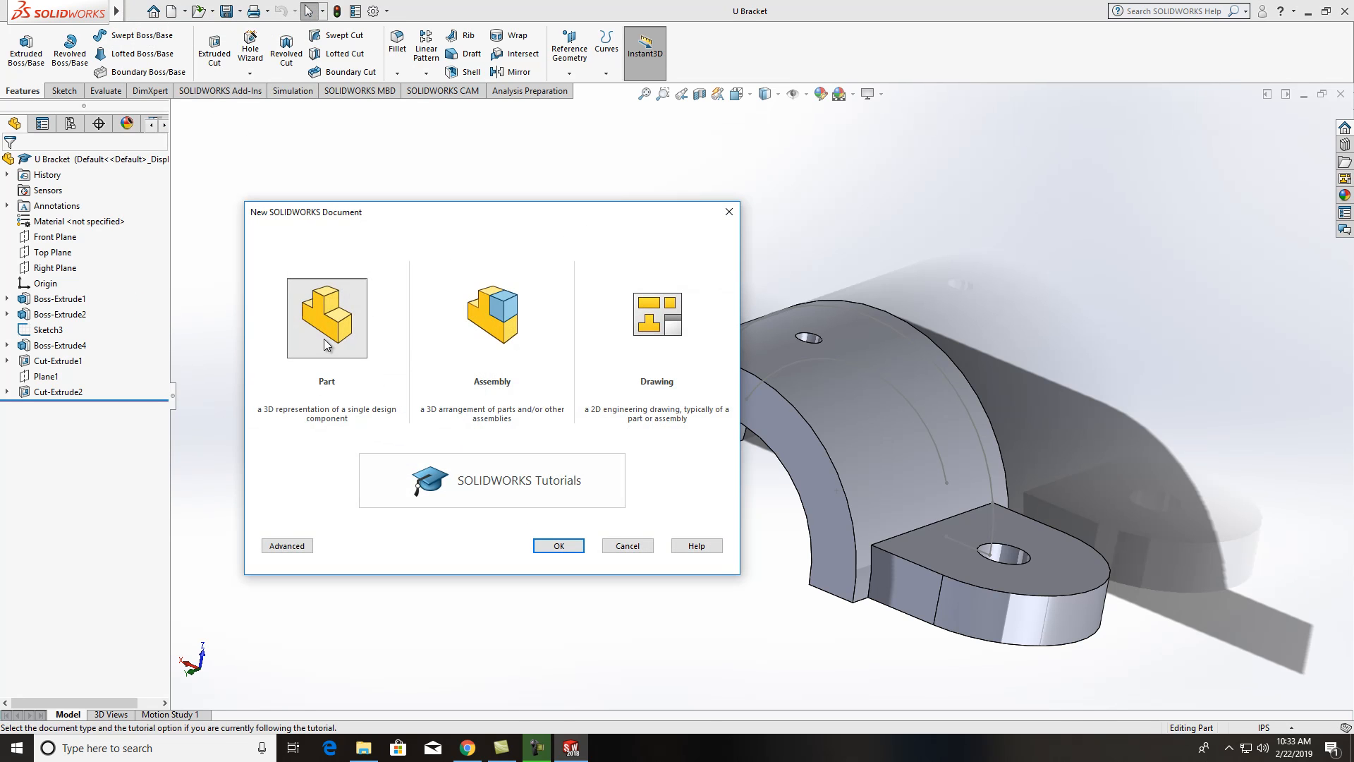
pyautogui.doubleClick(671, 324)
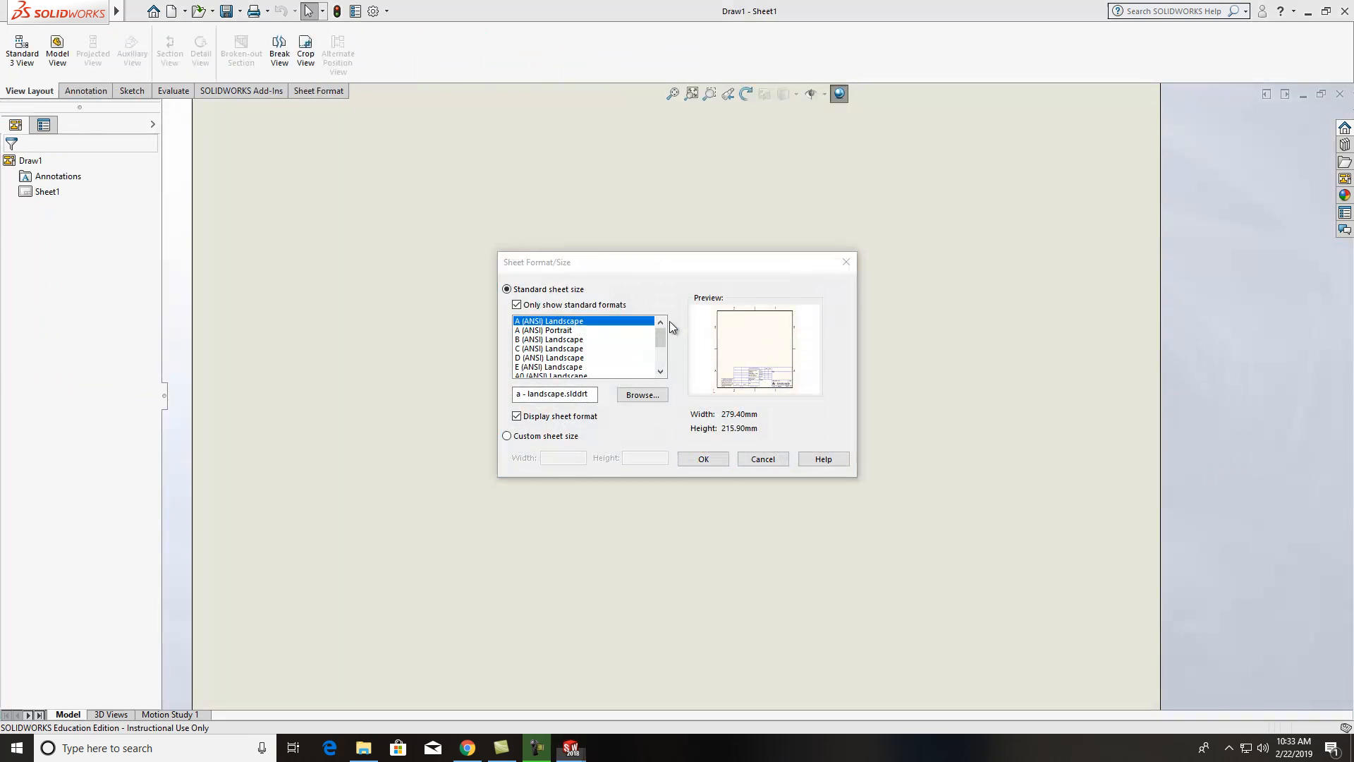
pyautogui.click(527, 339)
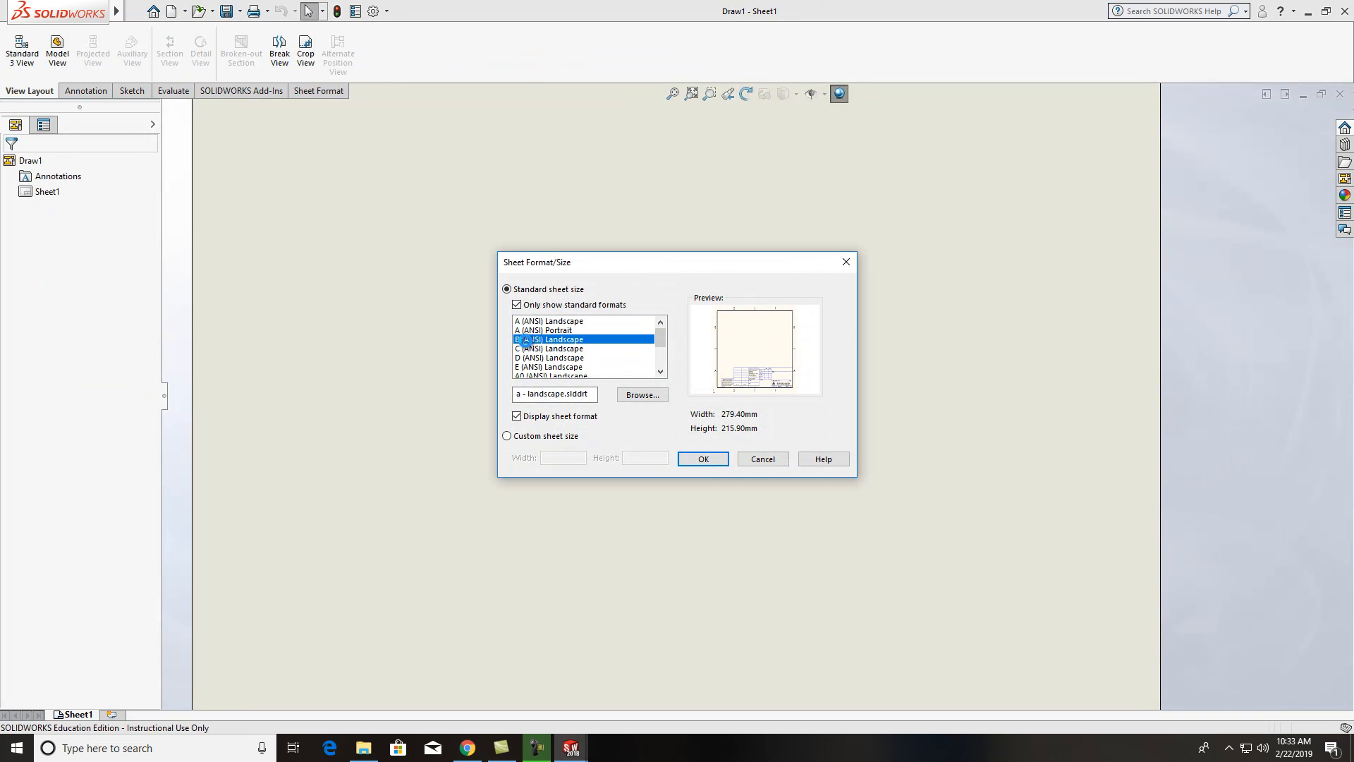
pyautogui.click(703, 459)
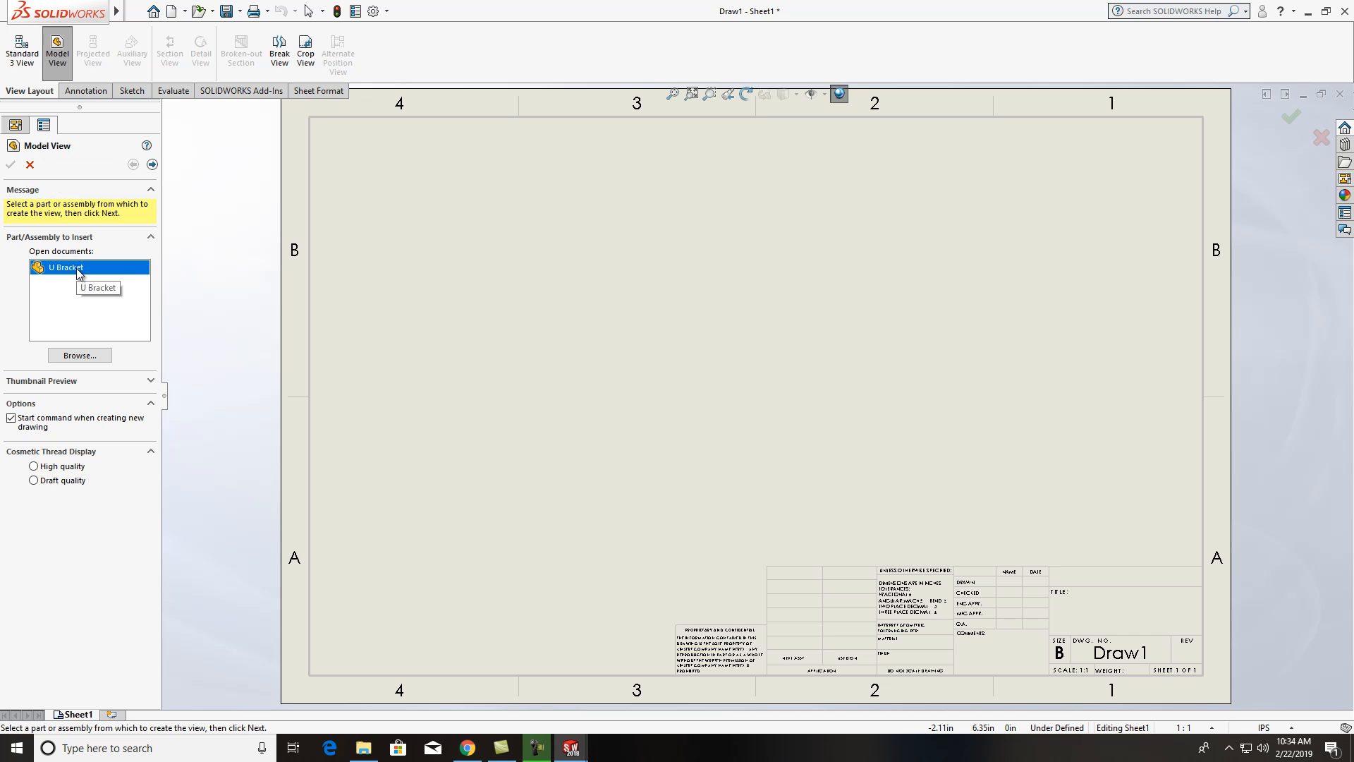
# Step: Insert the U Bracket from the Desktop with a projected arch view below its plan view, arranging both in the sheet's upper-left area
pyautogui.click(80, 354)
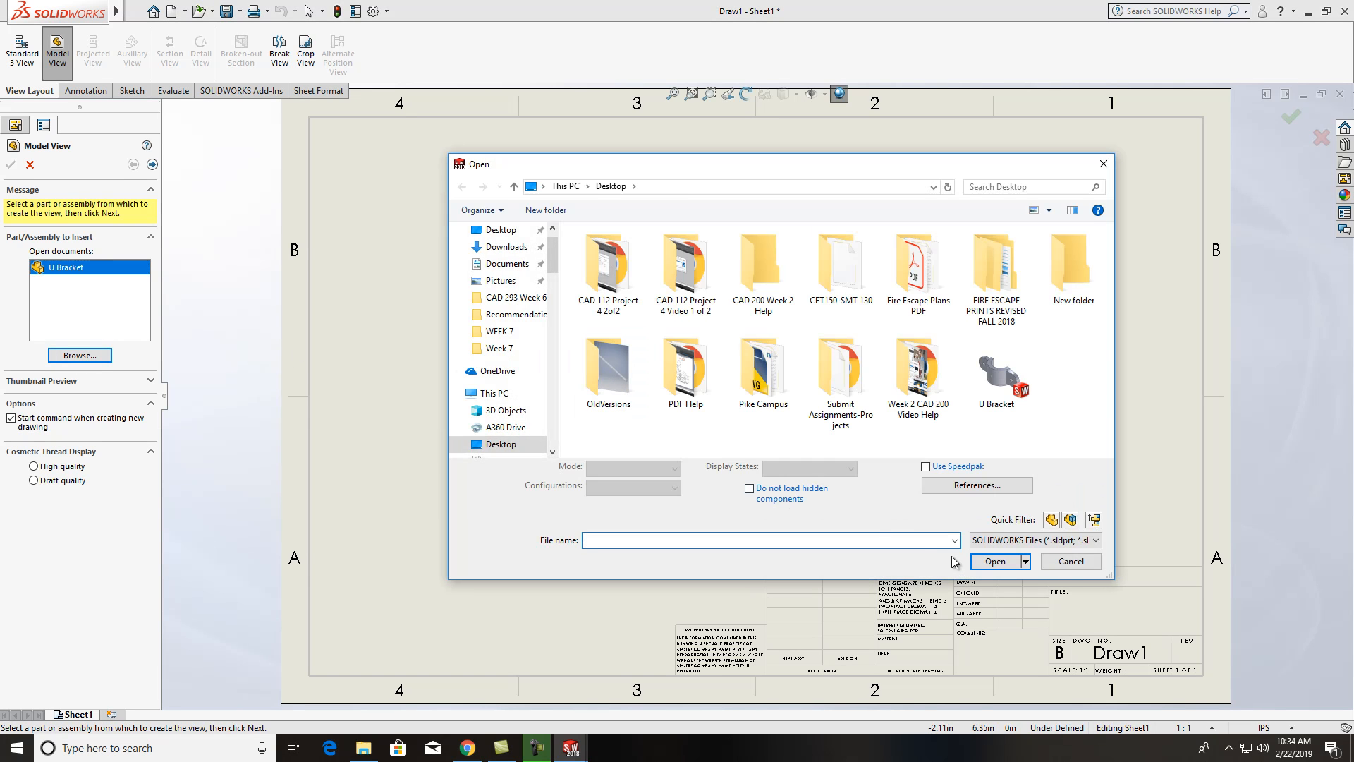
pyautogui.doubleClick(993, 385)
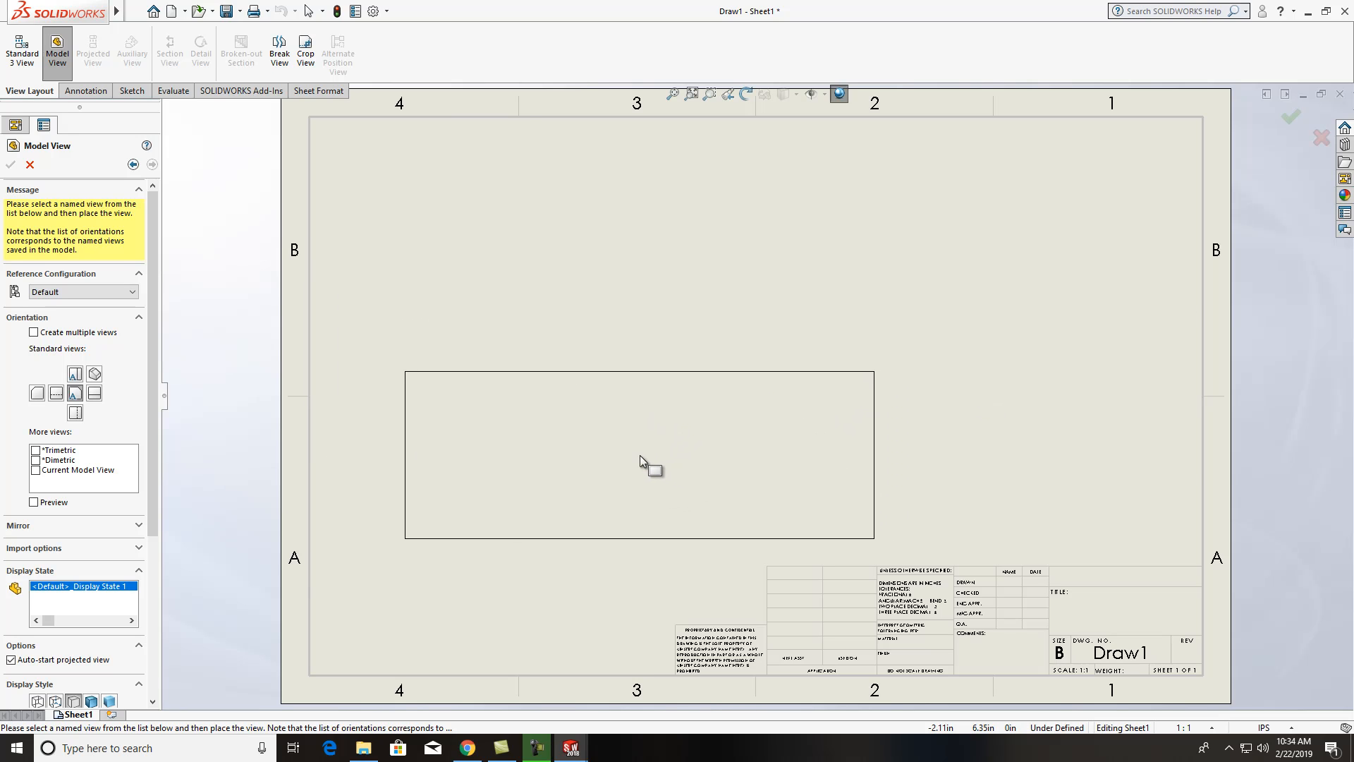
pyautogui.click(620, 446)
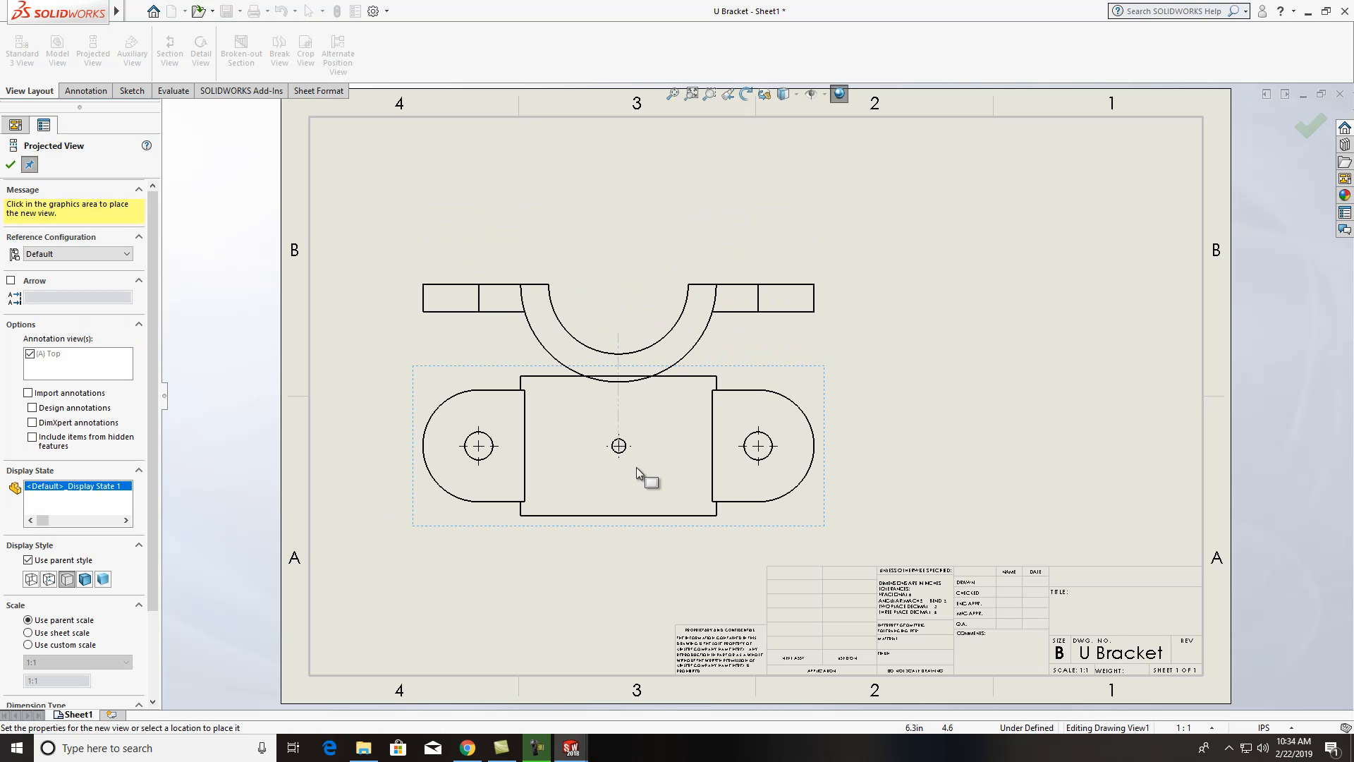
pyautogui.click(638, 608)
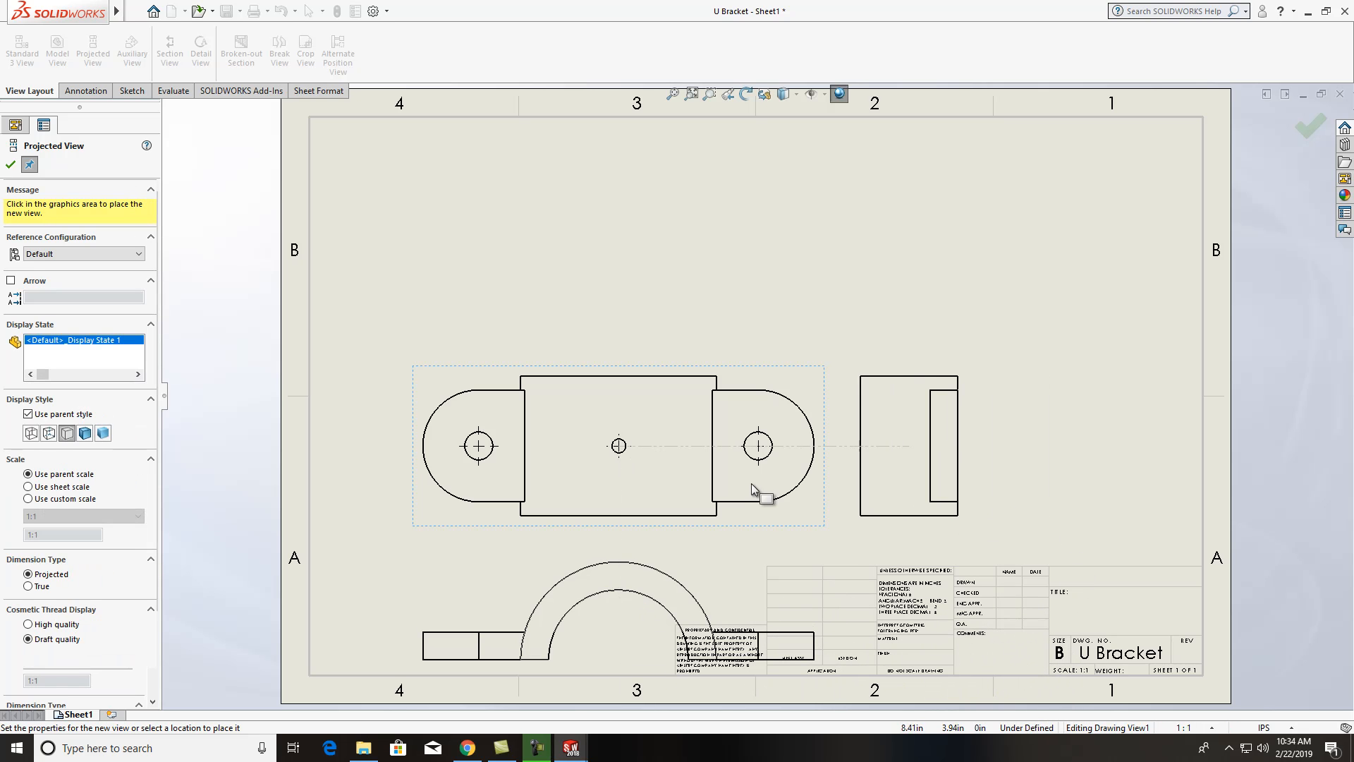
pyautogui.press('Escape')
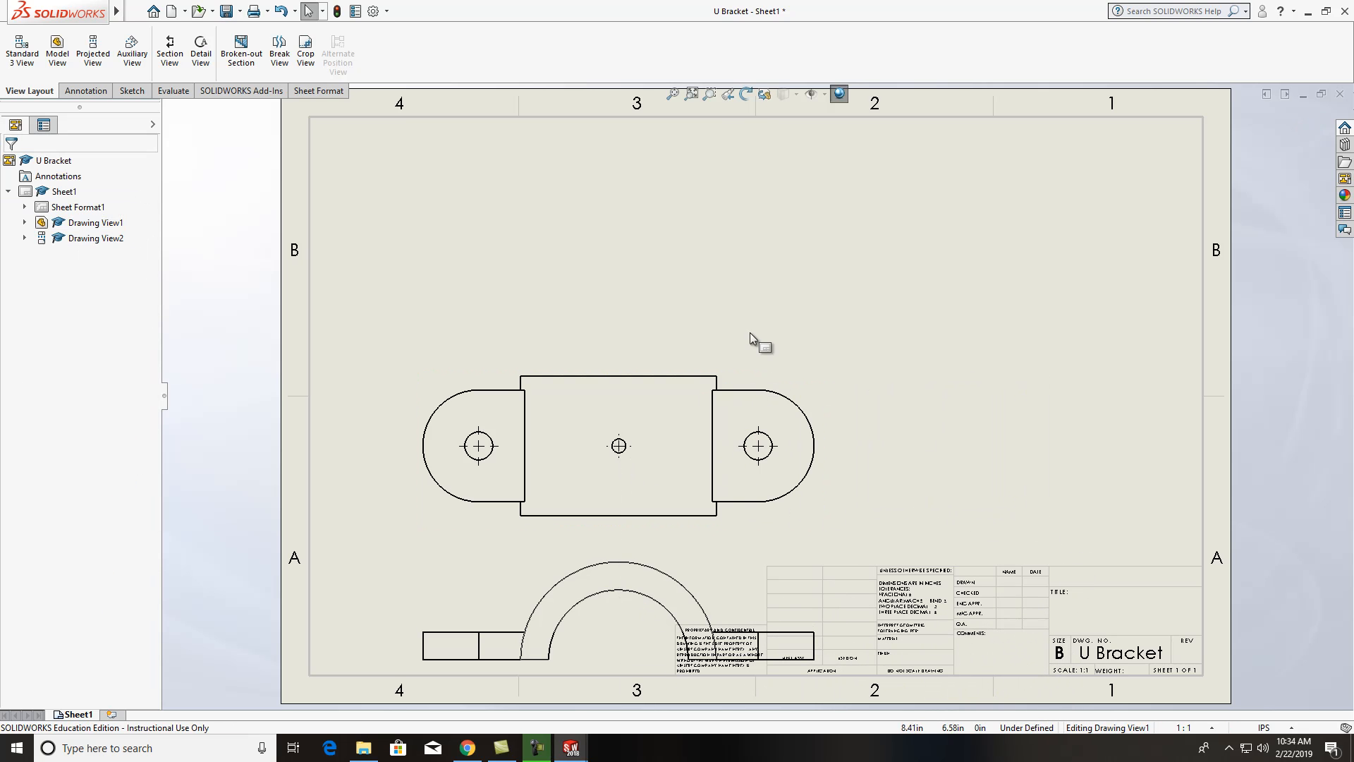
pyautogui.moveTo(629, 359)
pyautogui.mouseDown()
pyautogui.moveTo(631, 282)
pyautogui.moveTo(589, 173)
pyautogui.mouseUp()
pyautogui.moveTo(644, 559); pyautogui.dragTo(631, 405)
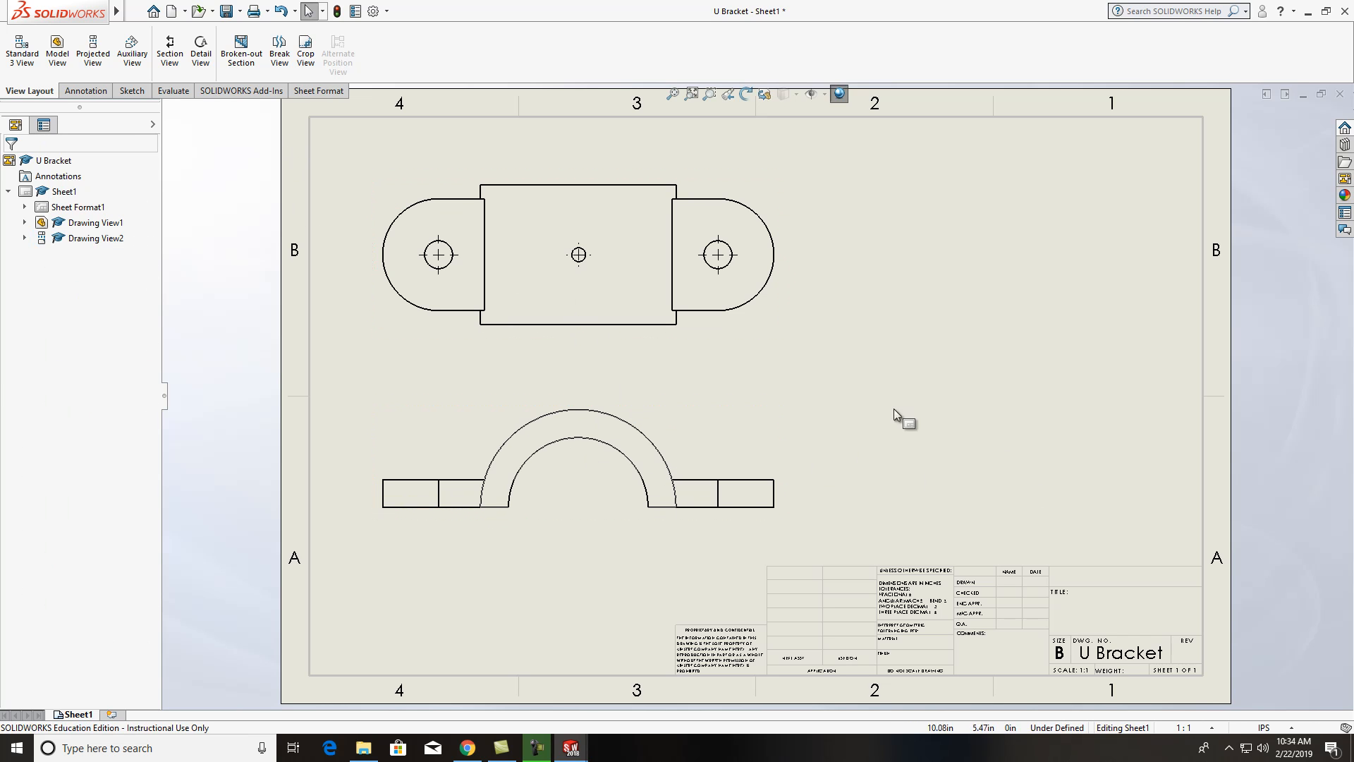
# Step: Add a projected side view to the right of the arch-shaped front view
pyautogui.click(92, 49)
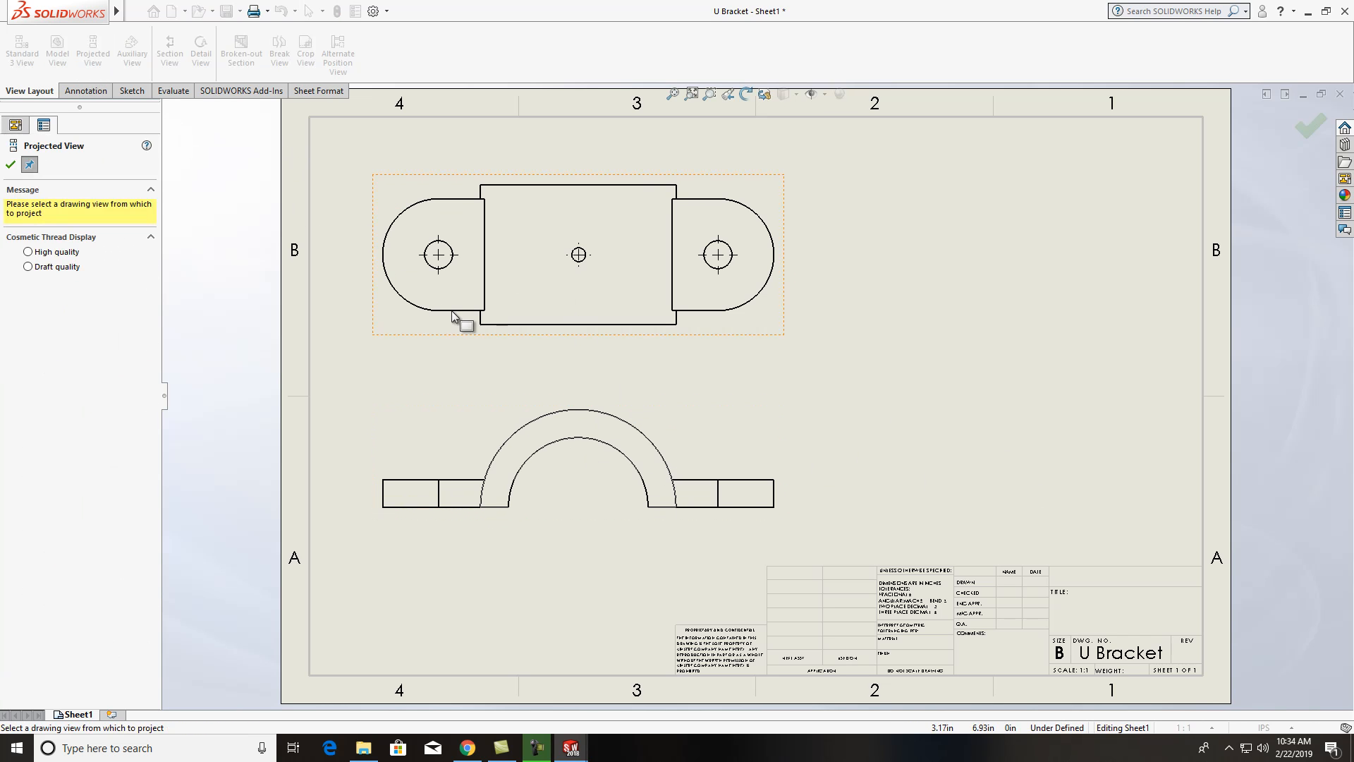
pyautogui.click(790, 477)
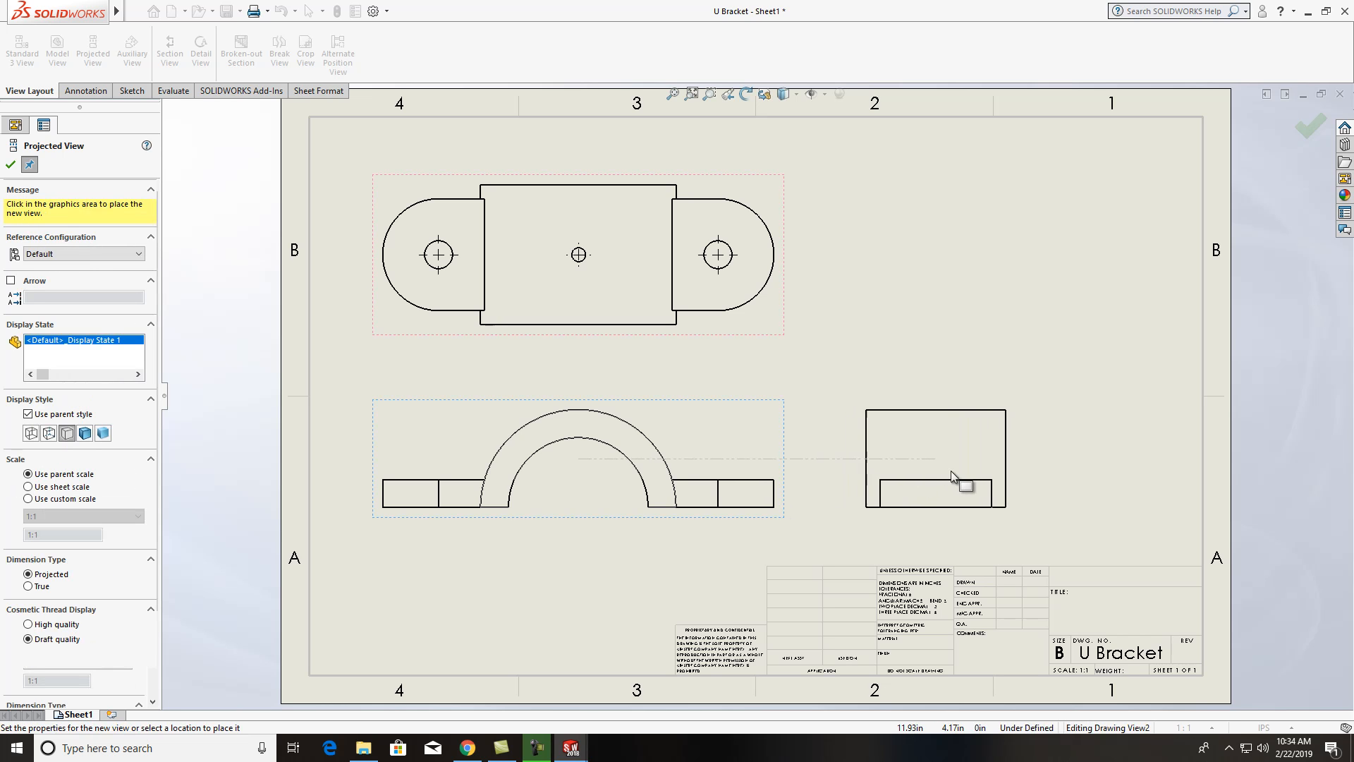
pyautogui.click(956, 476)
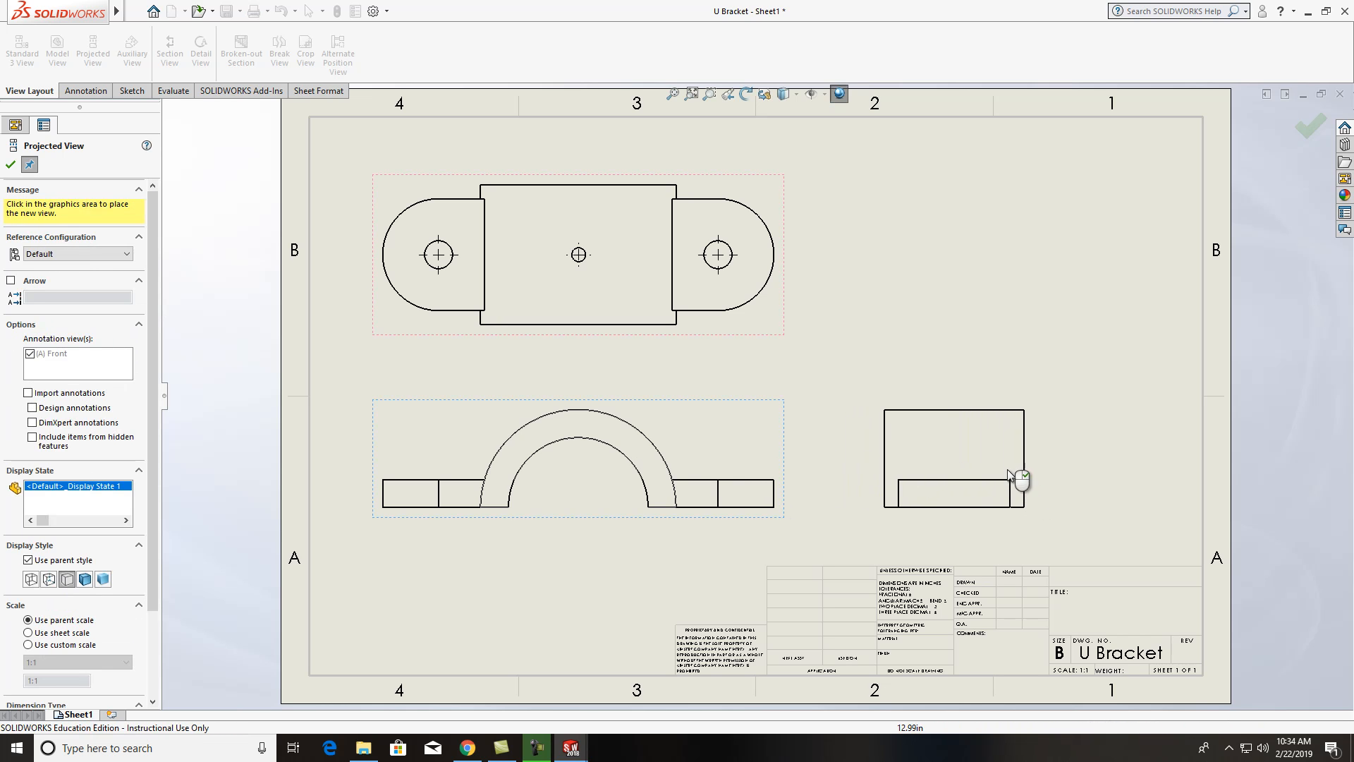
pyautogui.press('Escape')
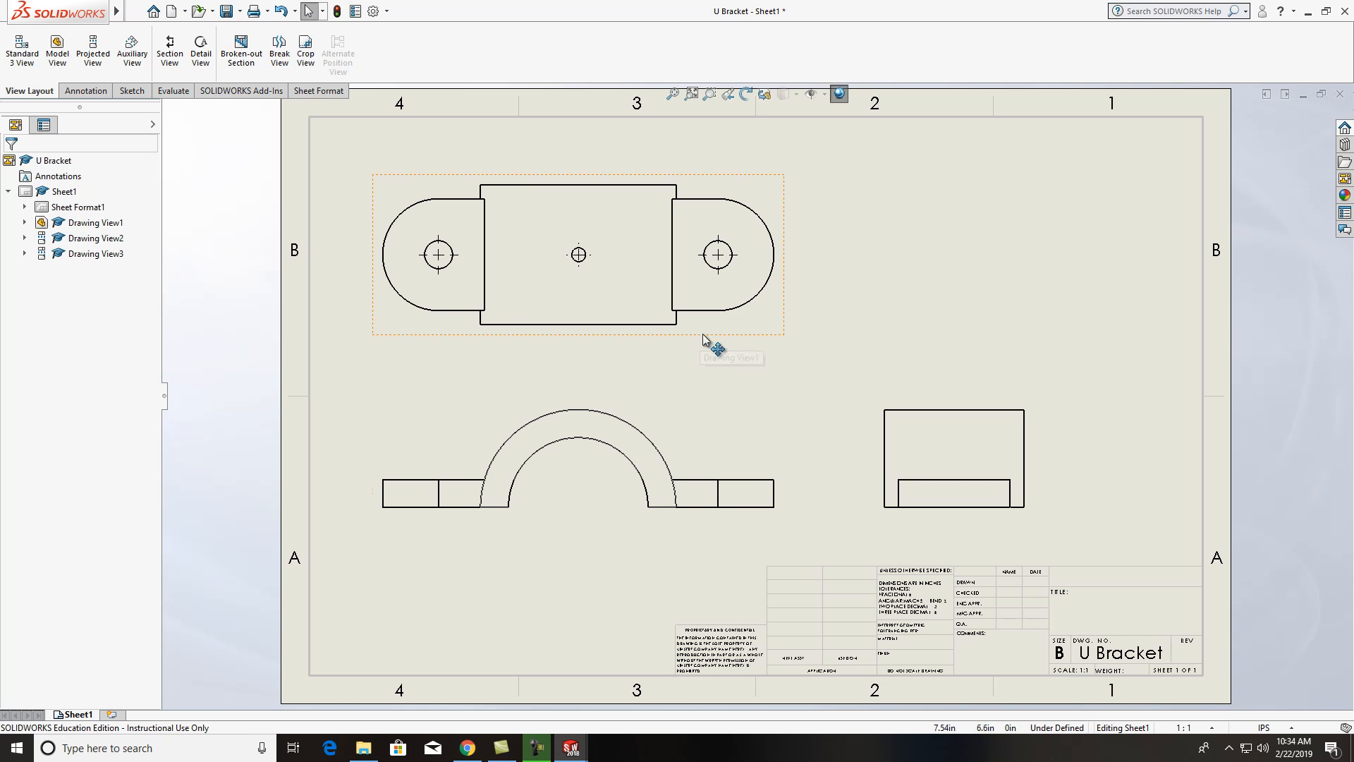
# Step: Set the display style of the front and top views to Hidden Lines Visible
pyautogui.click(752, 399)
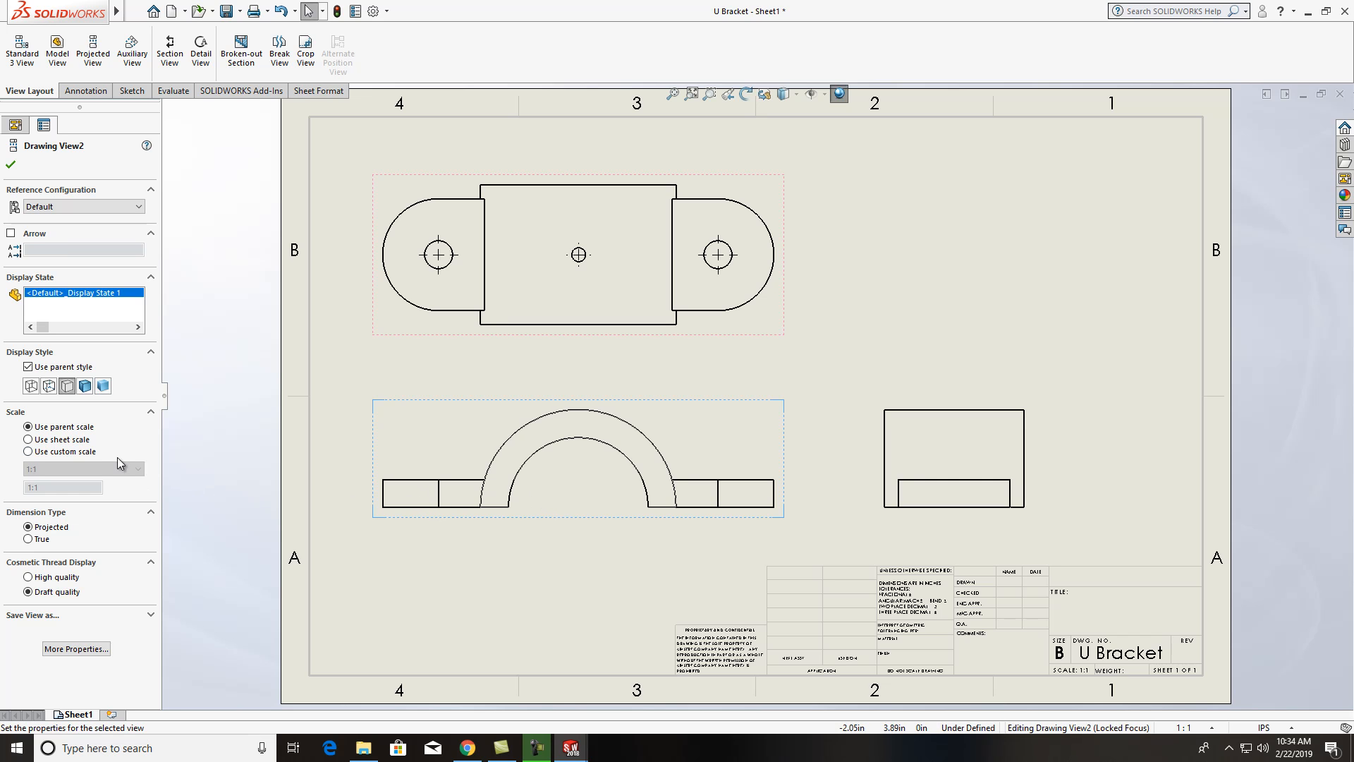
pyautogui.click(49, 387)
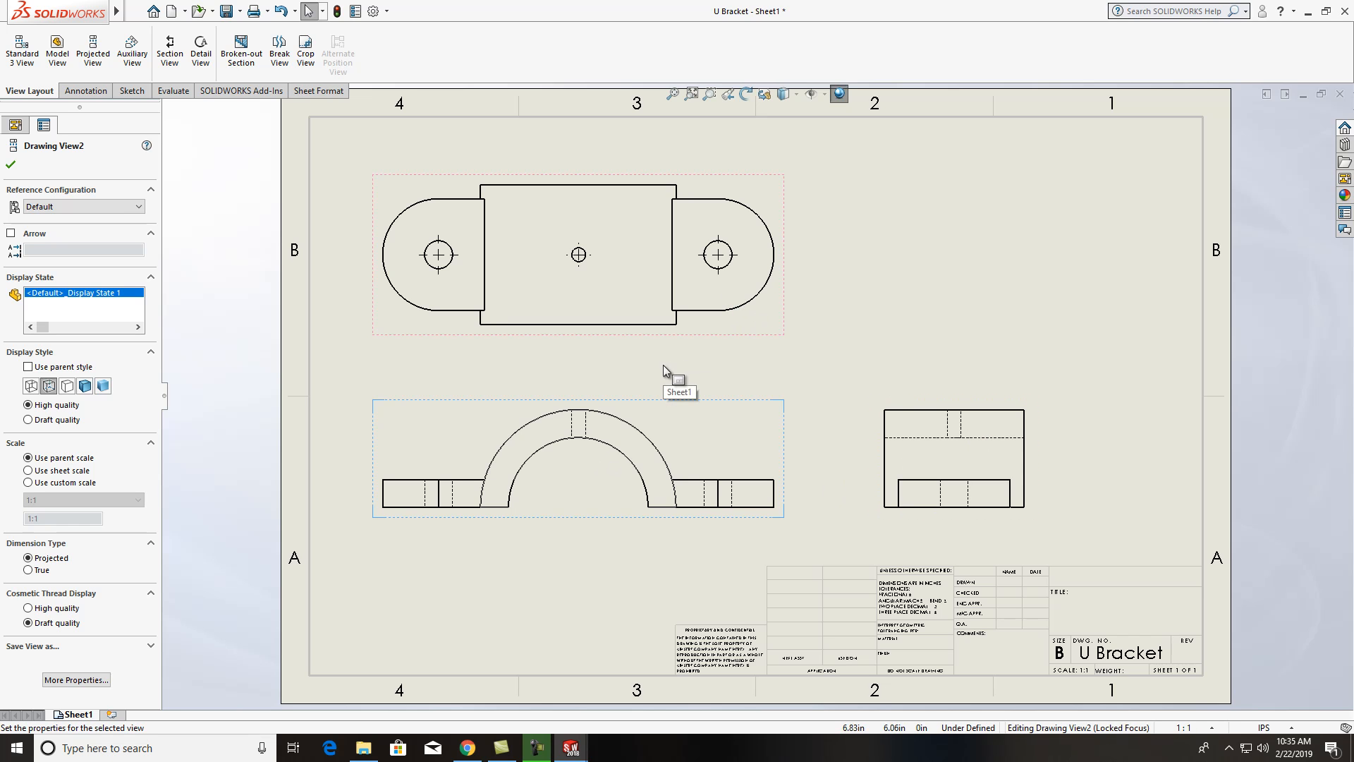
pyautogui.click(703, 334)
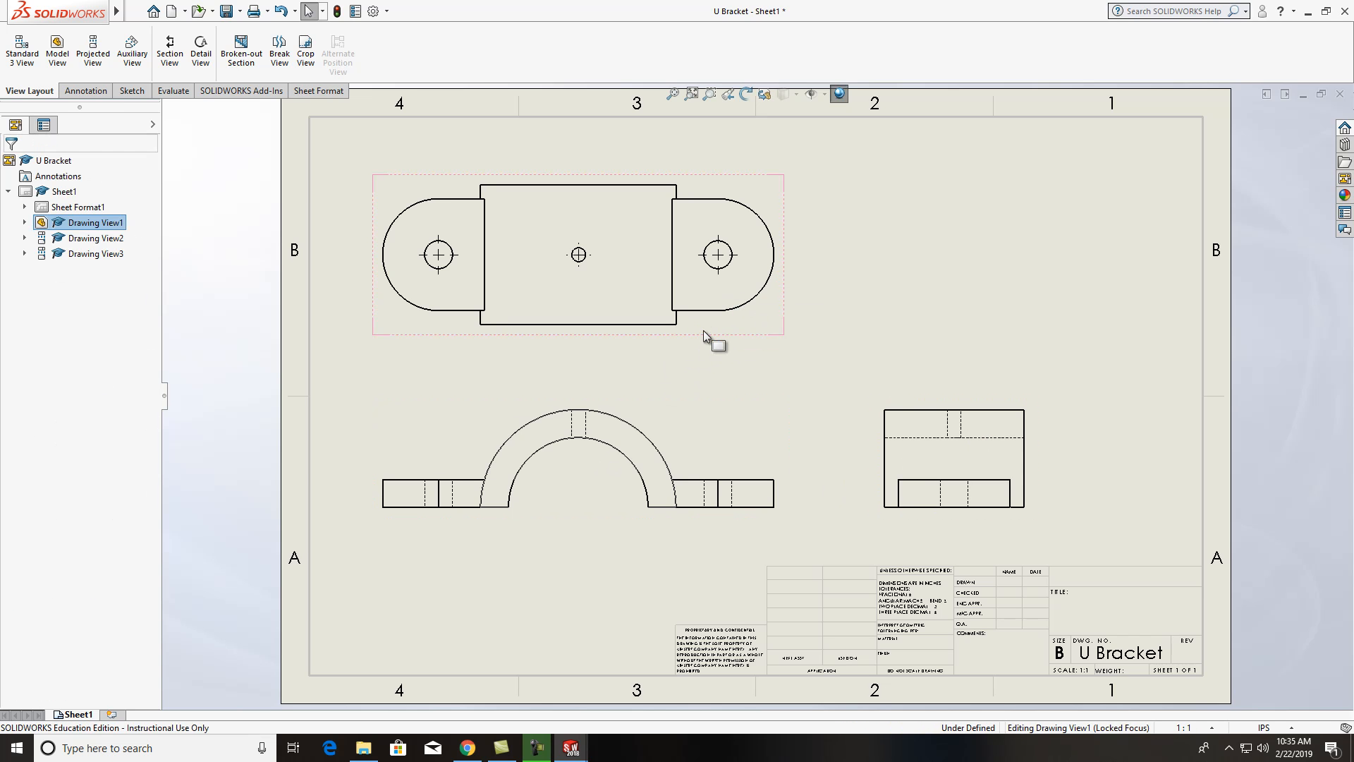
pyautogui.click(703, 331)
pyautogui.click(56, 551)
pyautogui.click(689, 384)
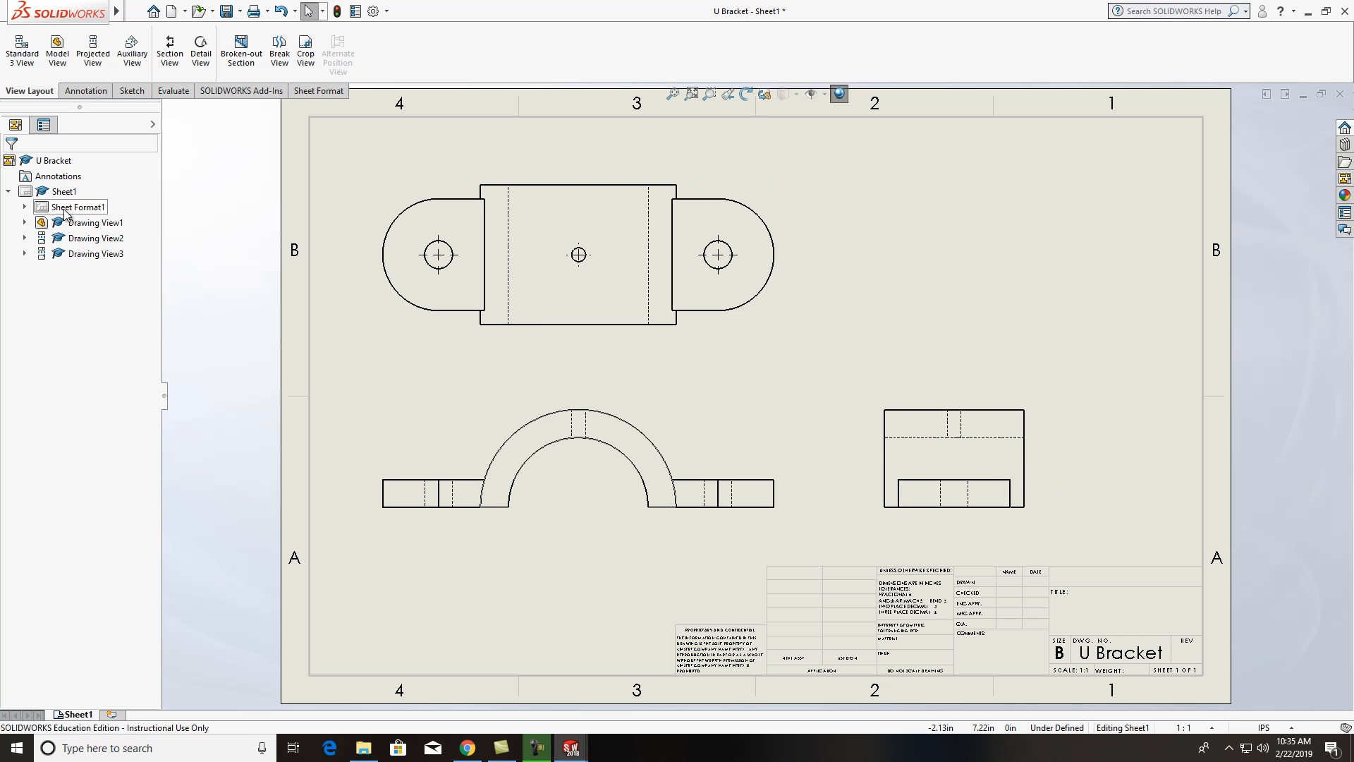
# Step: Open Sheet1's sheet format to view the border and title block, and return to the drawing sheet
pyautogui.rightClick(56, 196)
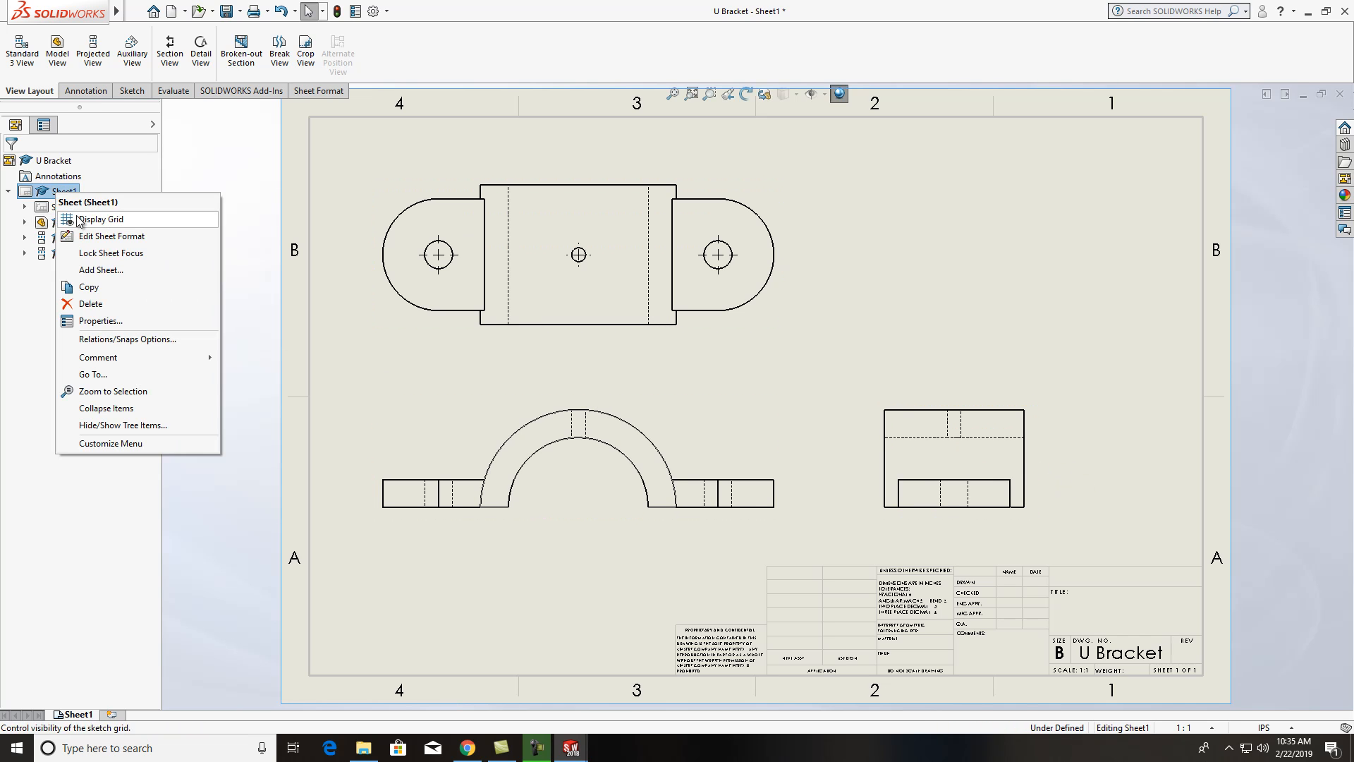
pyautogui.click(112, 237)
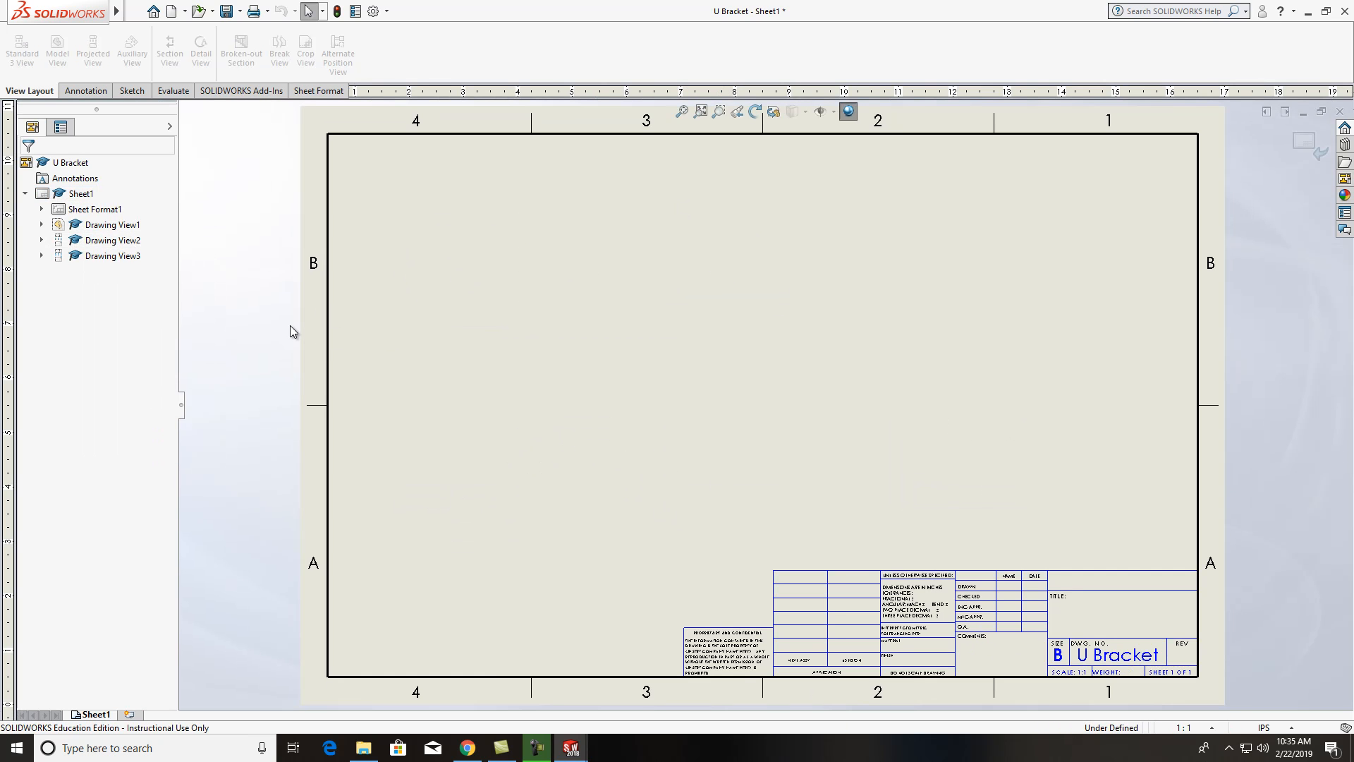
pyautogui.click(1310, 144)
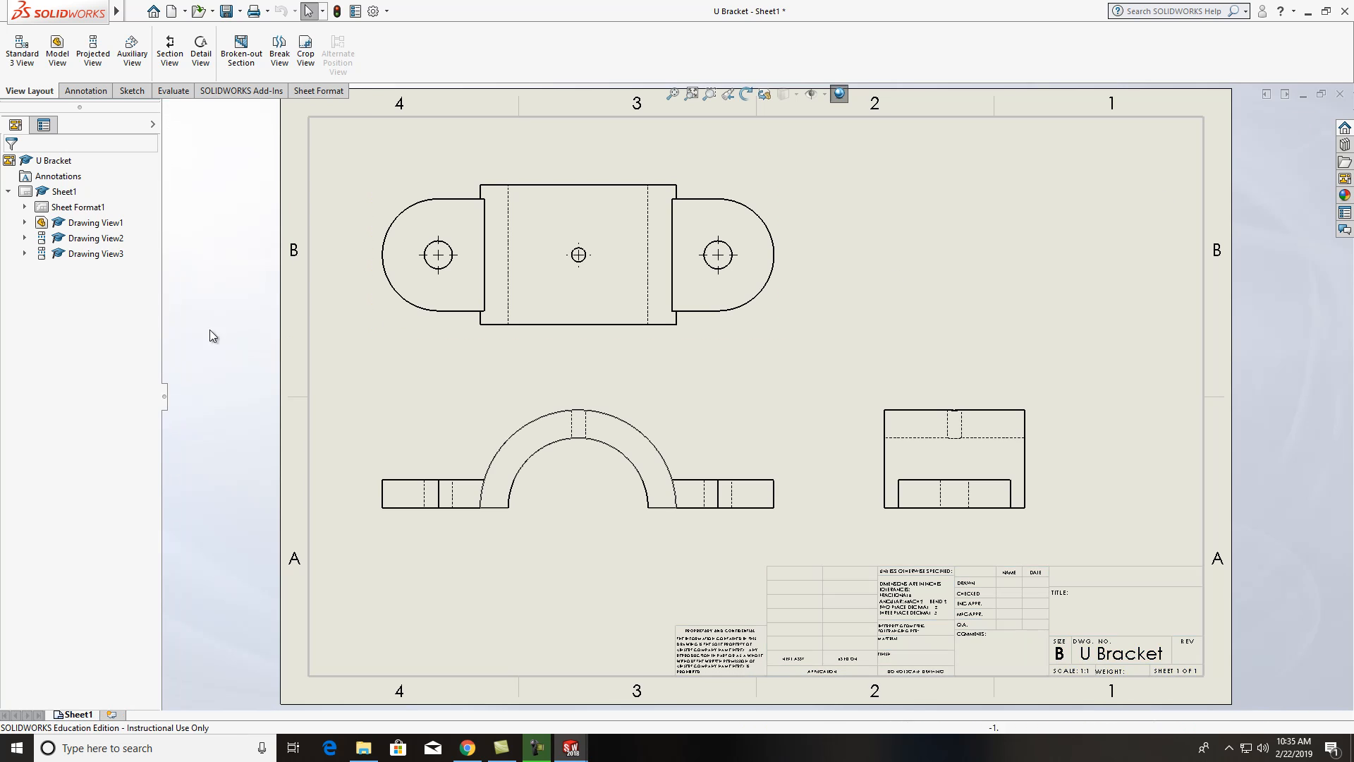
pyautogui.rightClick(64, 197)
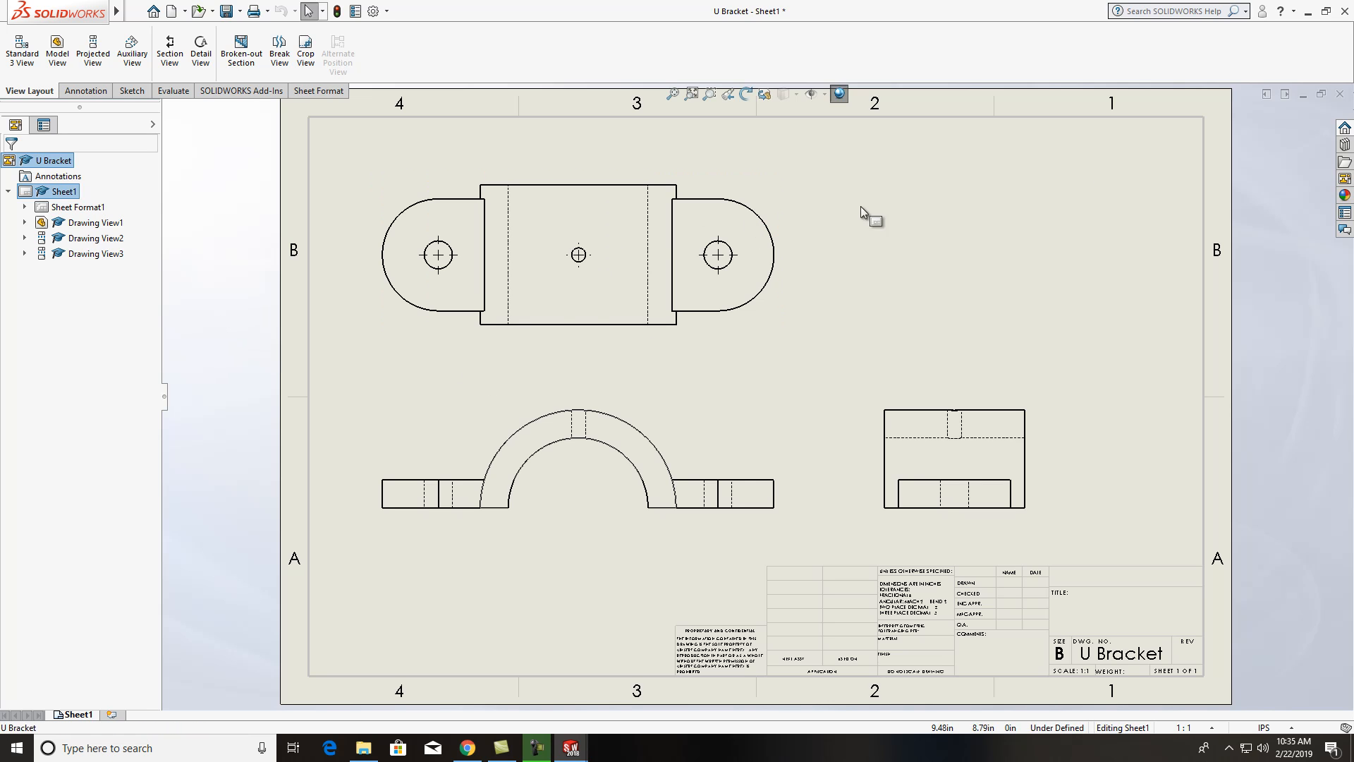
# Step: Project an isometric view from the front view toward the sheet's upper right, displayed as Shaded With Edges
pyautogui.click(58, 70)
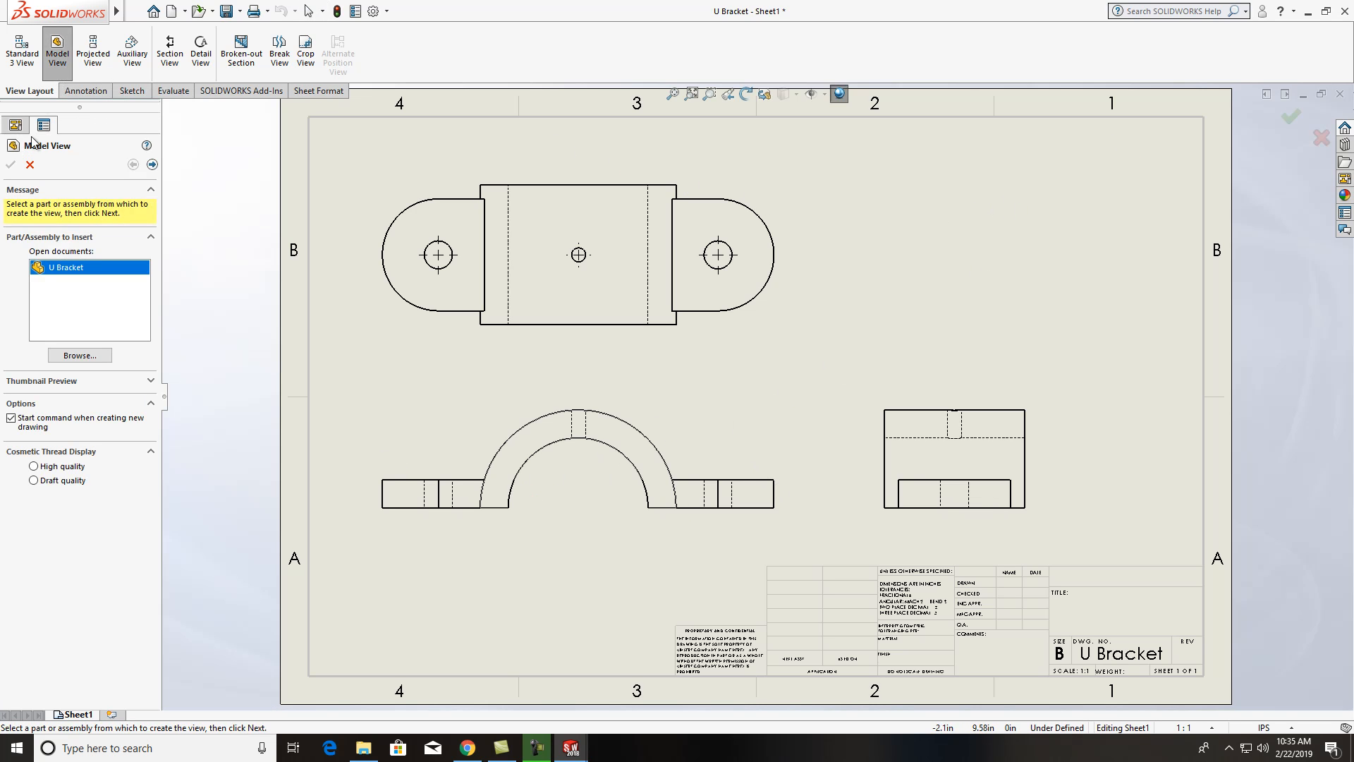
pyautogui.click(92, 51)
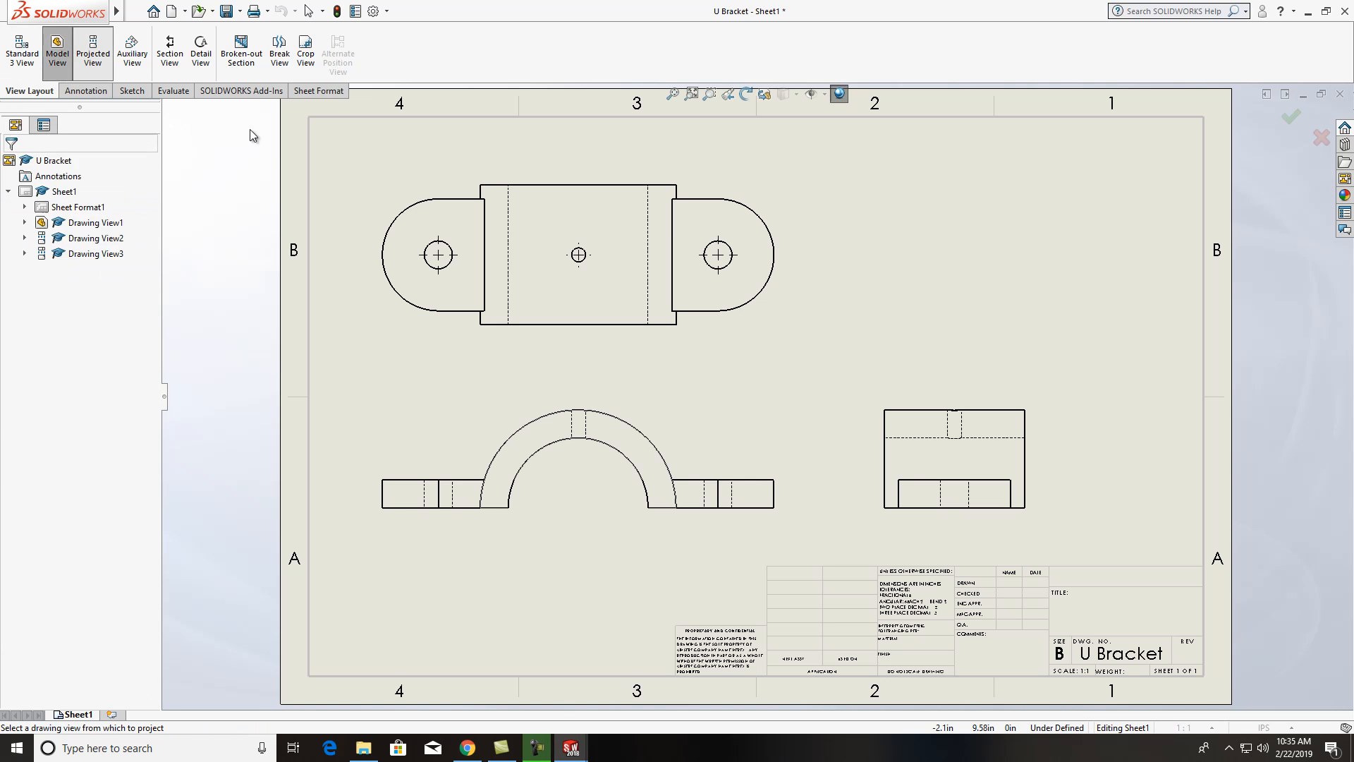
pyautogui.click(768, 474)
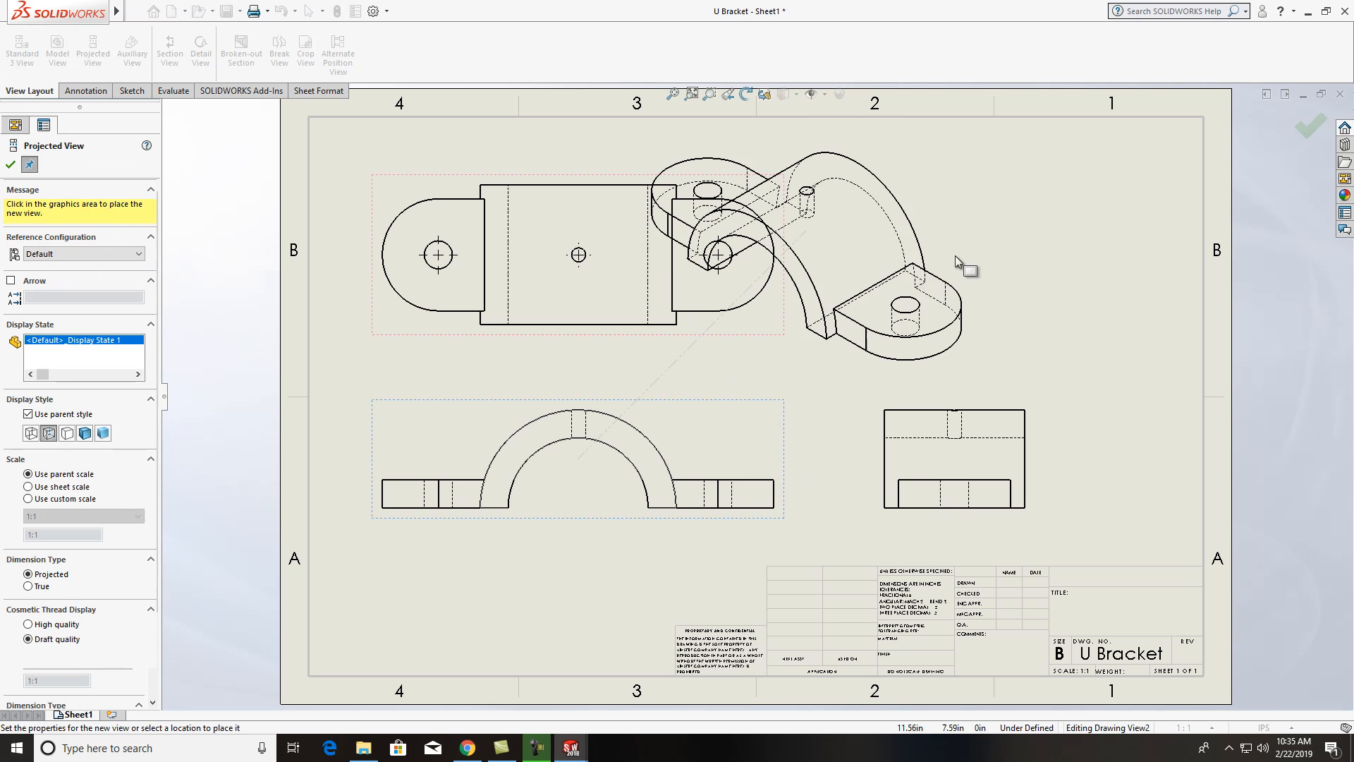
pyautogui.moveTo(990, 275); pyautogui.dragTo(893, 452, button='middle')
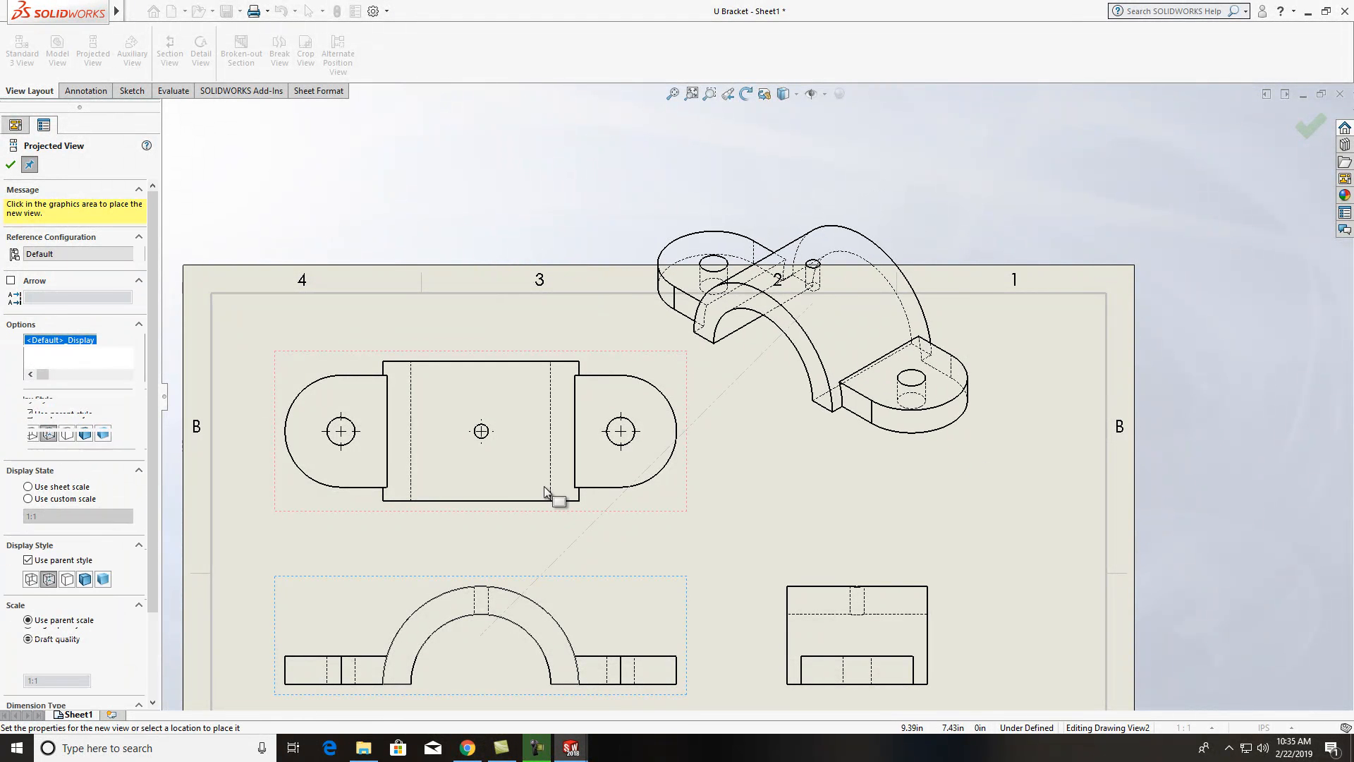
pyautogui.click(84, 433)
pyautogui.click(920, 324)
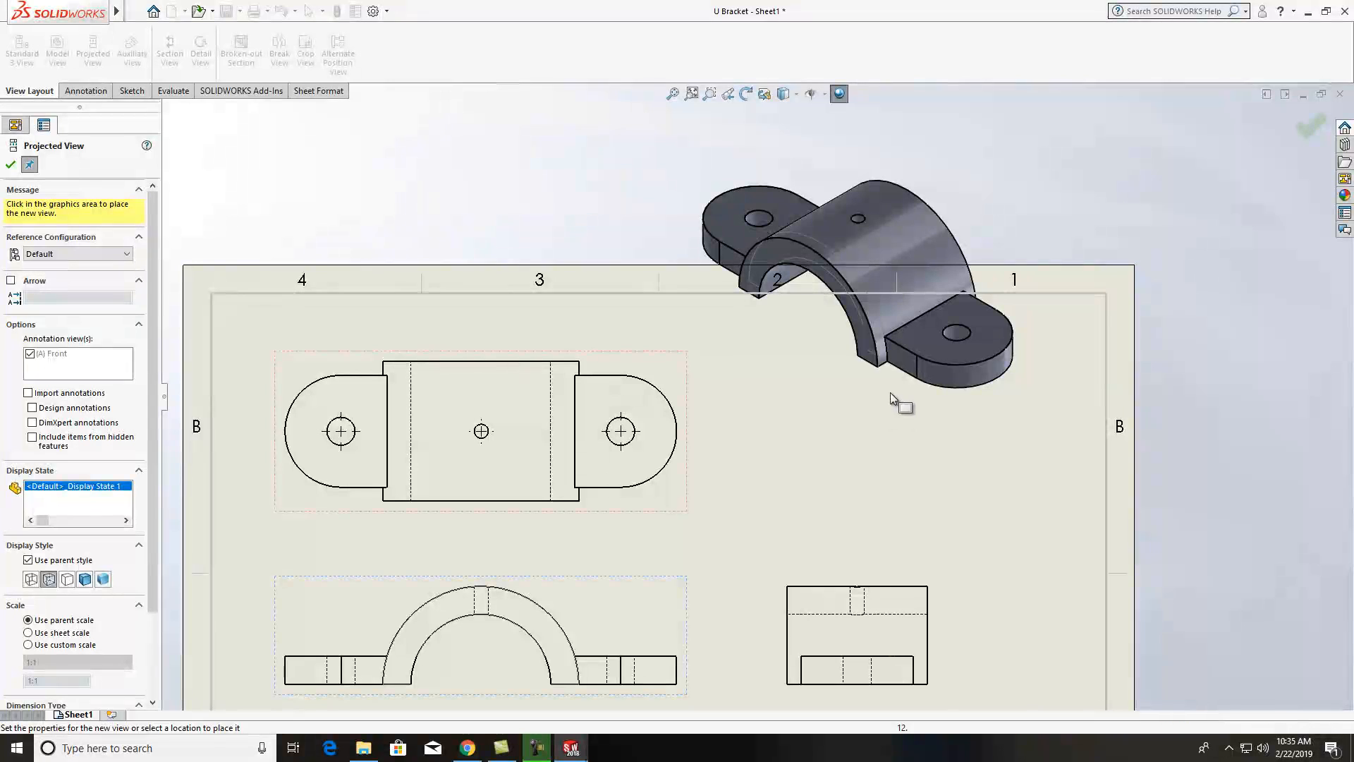
pyautogui.press('Escape')
# Step: Move the isometric view inside the sheet border above the side view and set its custom scale to 1:2
pyautogui.moveTo(885, 412)
pyautogui.mouseDown()
pyautogui.moveTo(949, 458)
pyautogui.moveTo(946, 500)
pyautogui.mouseUp()
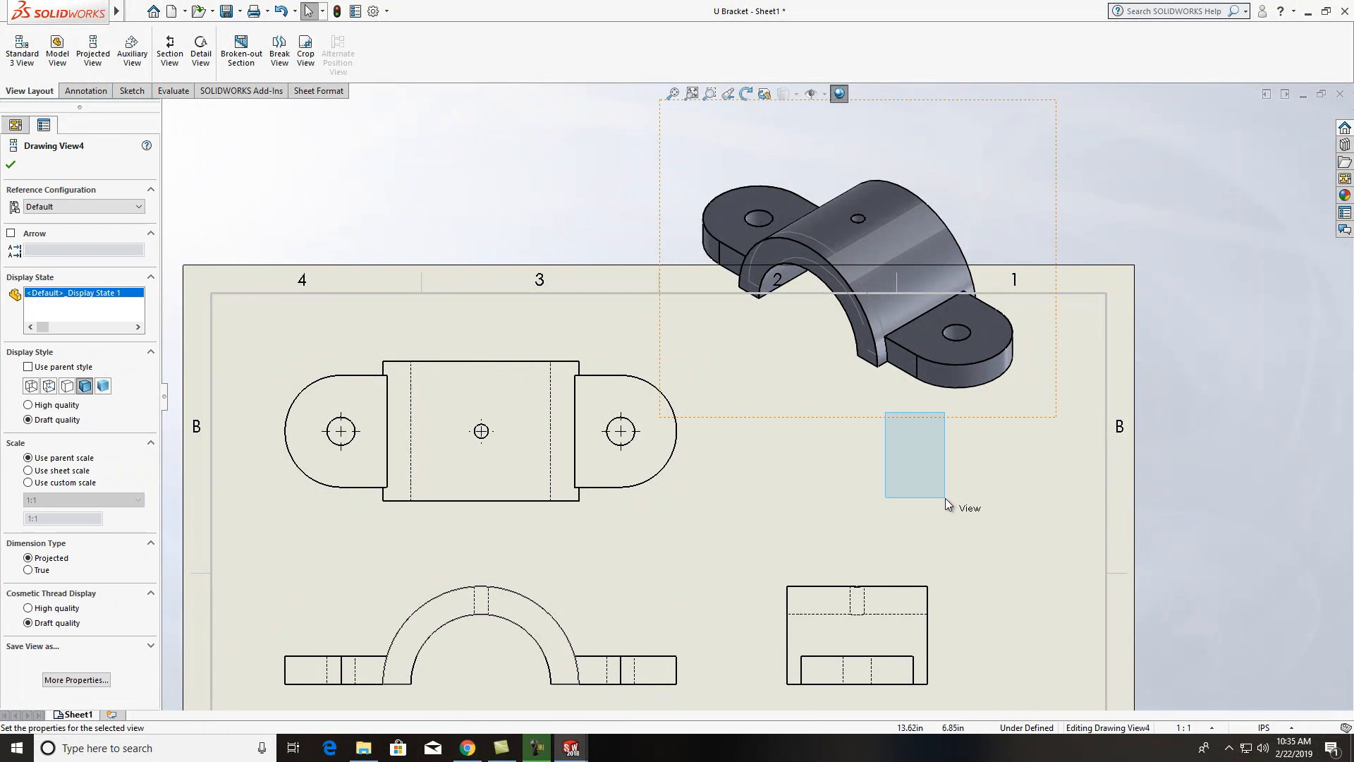
pyautogui.moveTo(1022, 441); pyautogui.dragTo(1083, 557)
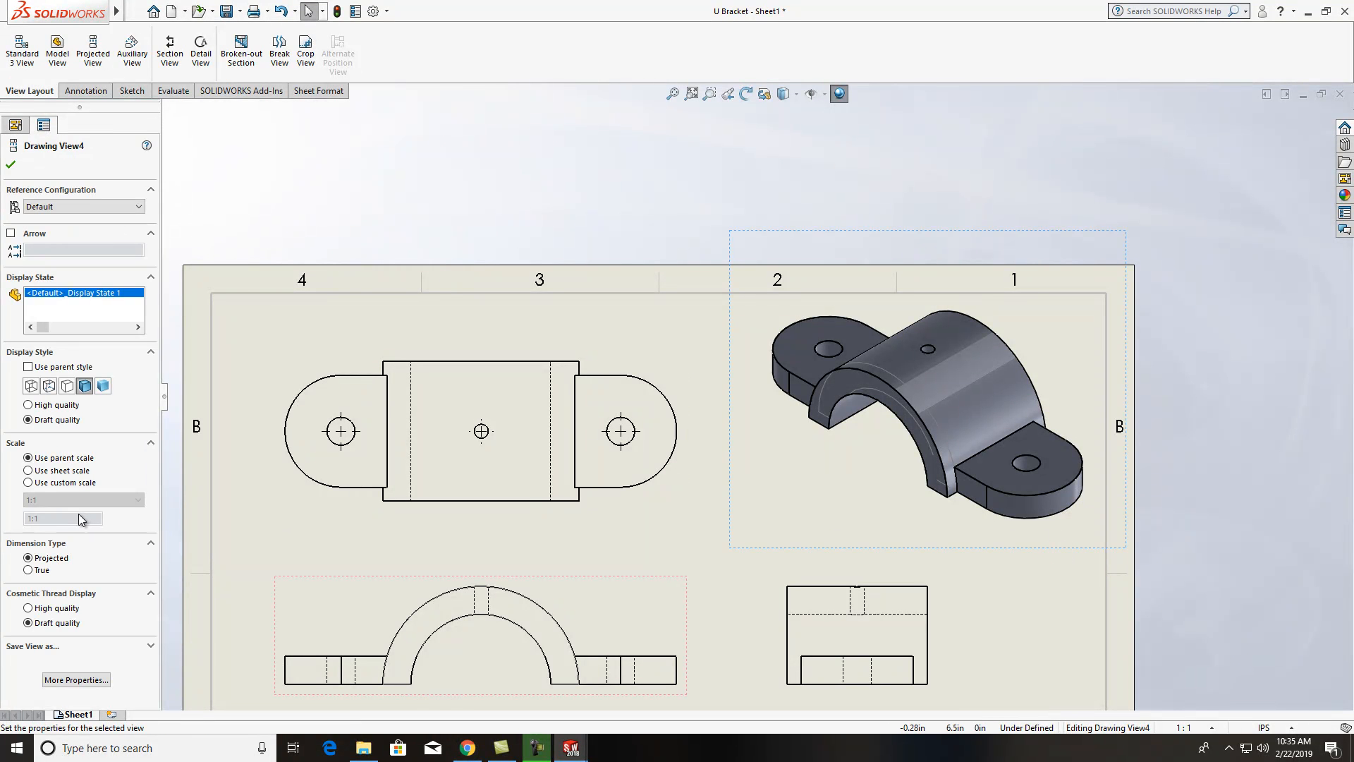
pyautogui.click(29, 483)
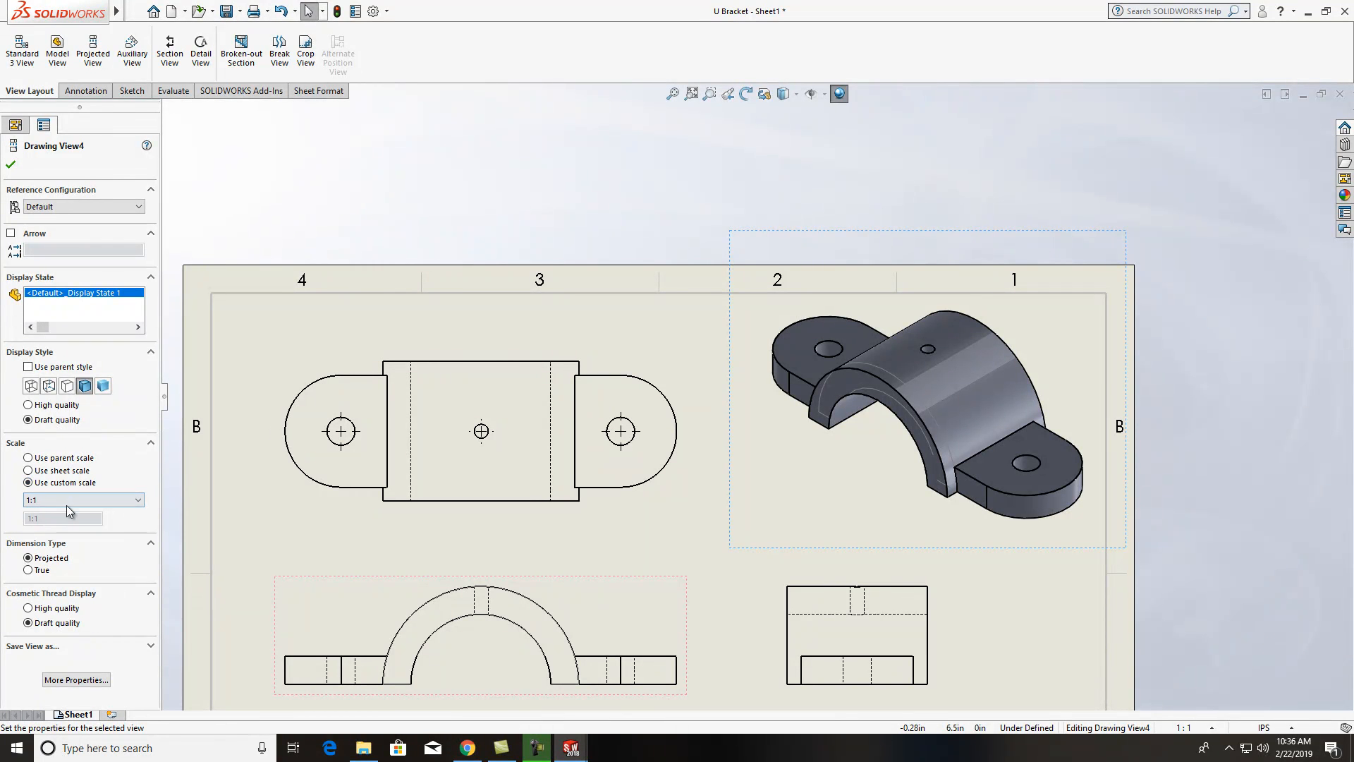
pyautogui.click(69, 500)
pyautogui.click(61, 522)
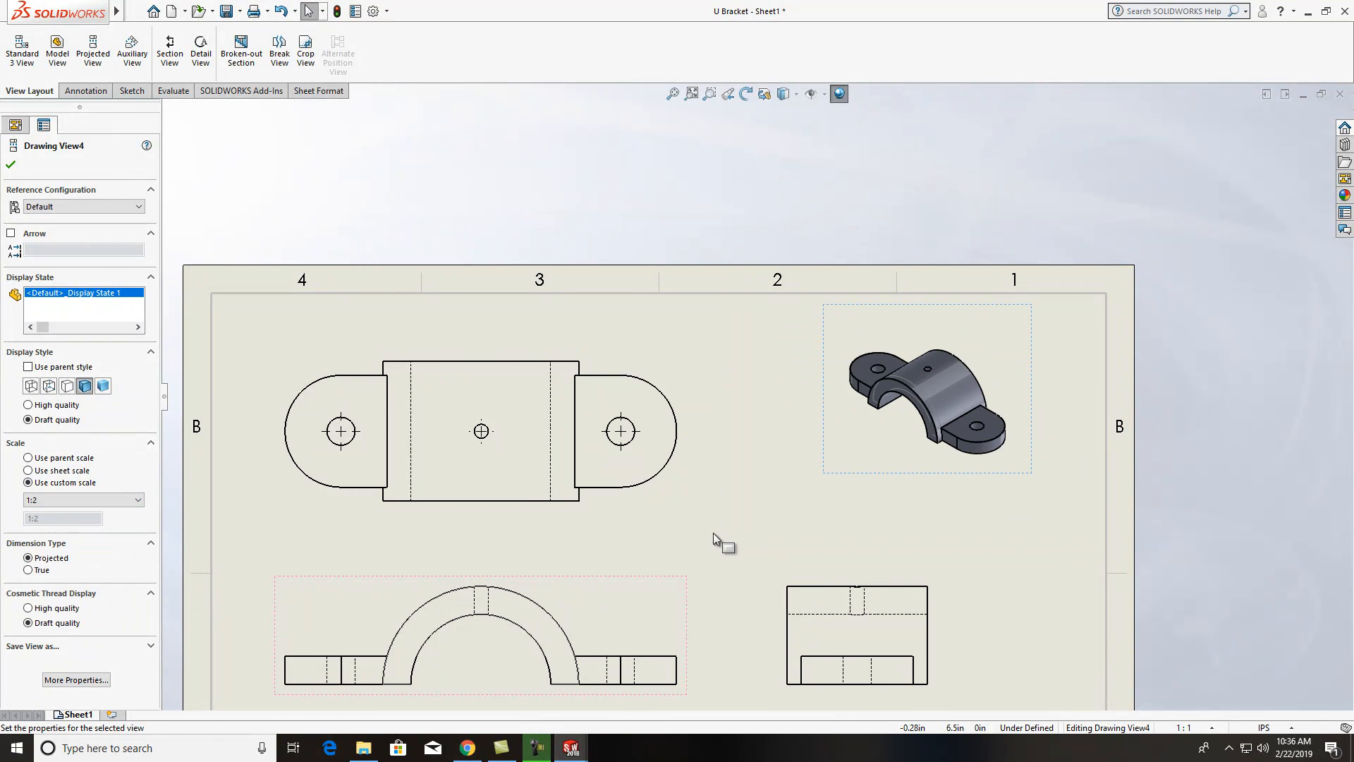
# Step: Move the isometric view farther into the sheet's upper-right corner and view its Drawing View Properties without changing them
pyautogui.moveTo(904, 477)
pyautogui.mouseDown()
pyautogui.moveTo(967, 471)
pyautogui.moveTo(960, 461)
pyautogui.mouseUp()
pyautogui.scroll(-1, 193, 548)
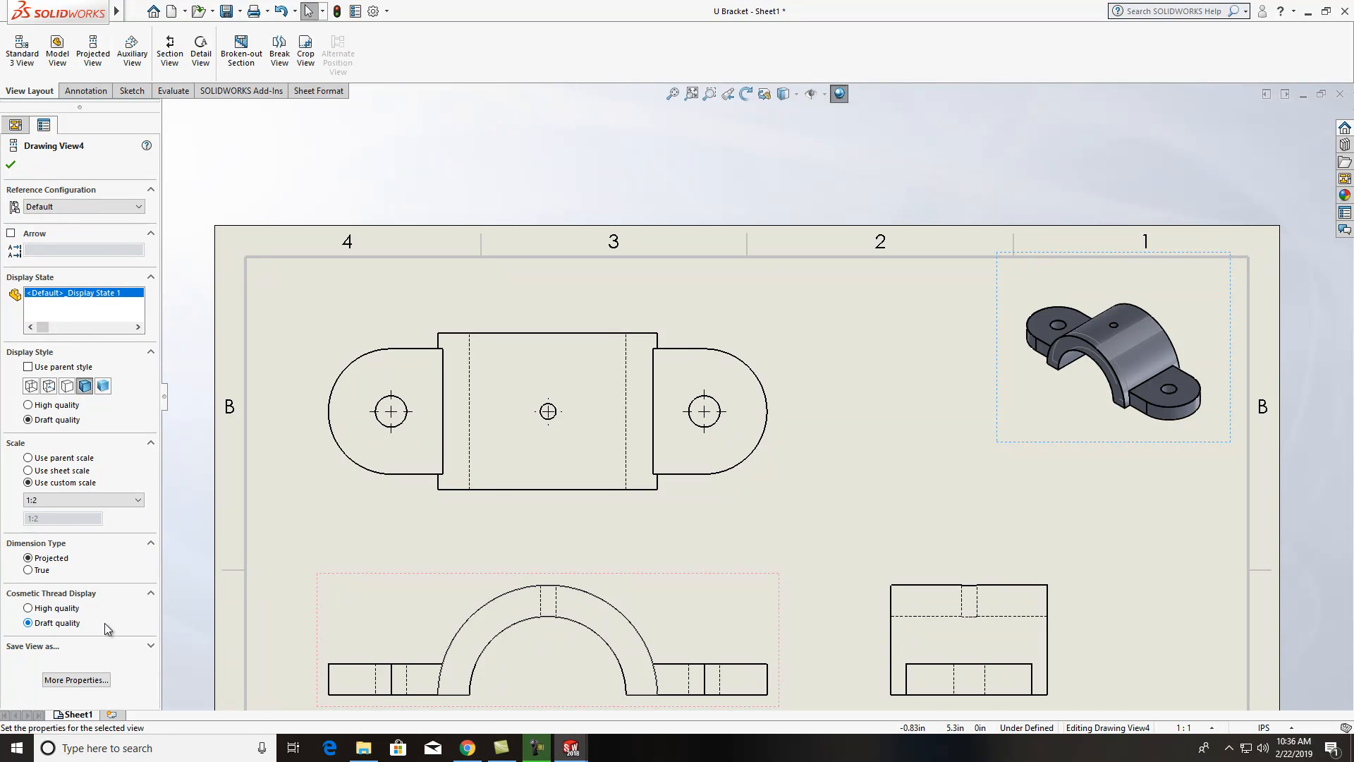
pyautogui.click(76, 679)
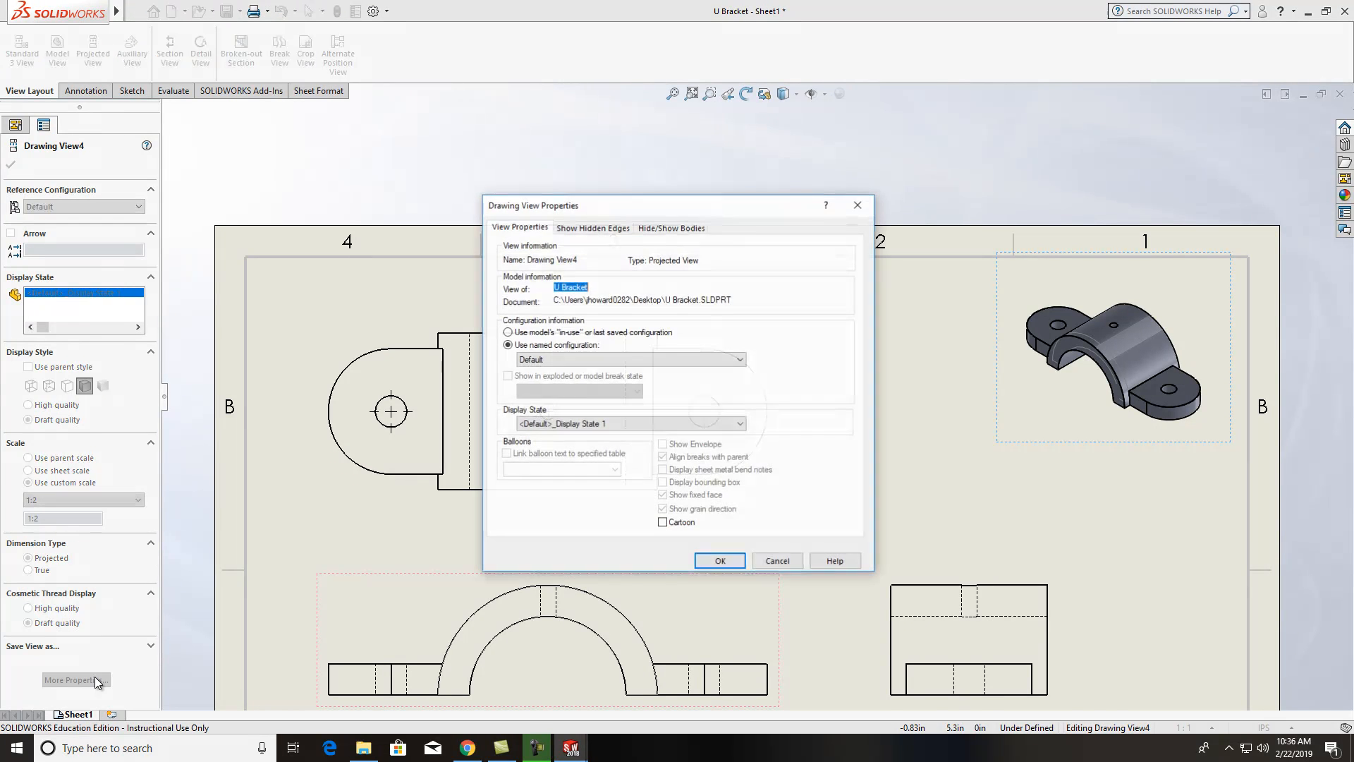
pyautogui.click(857, 205)
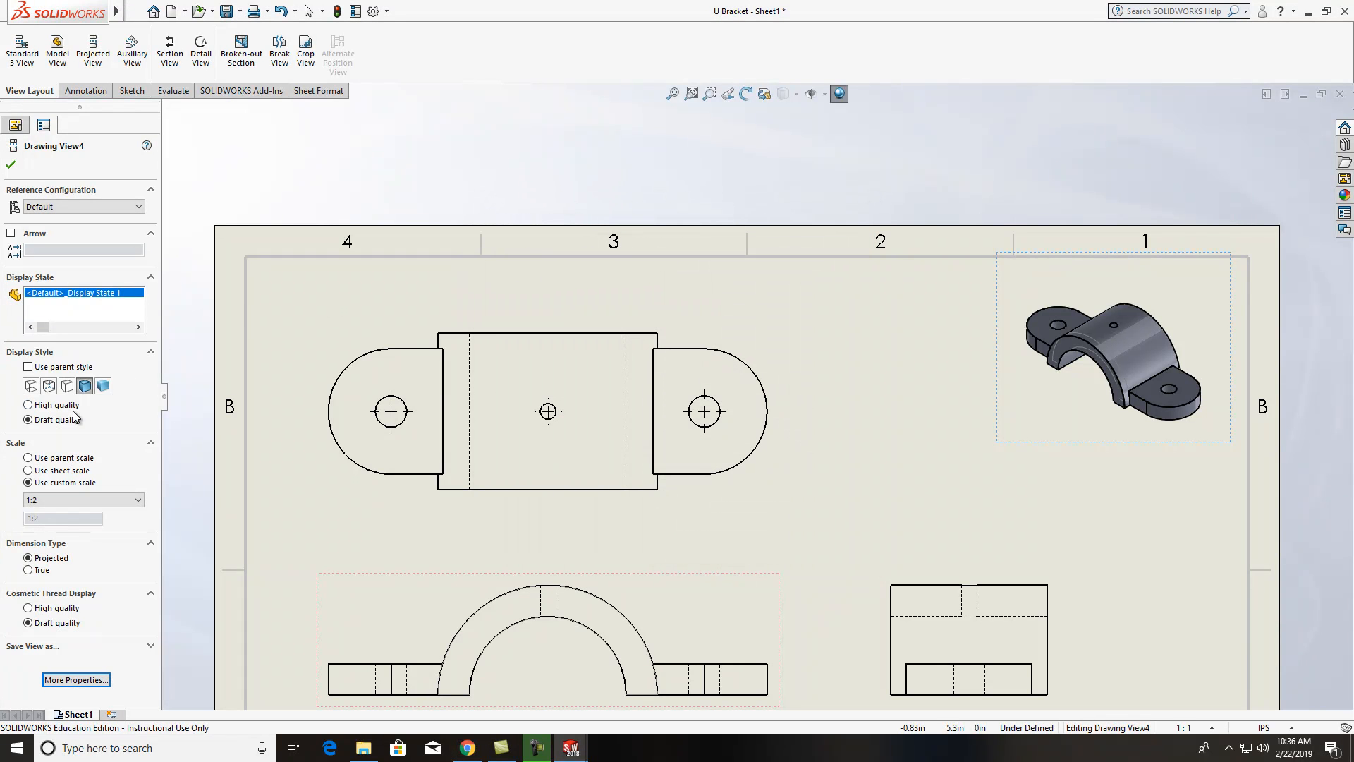
pyautogui.click(11, 166)
pyautogui.scroll(-1, 975, 479)
pyautogui.moveTo(976, 479); pyautogui.dragTo(956, 388, button='middle')
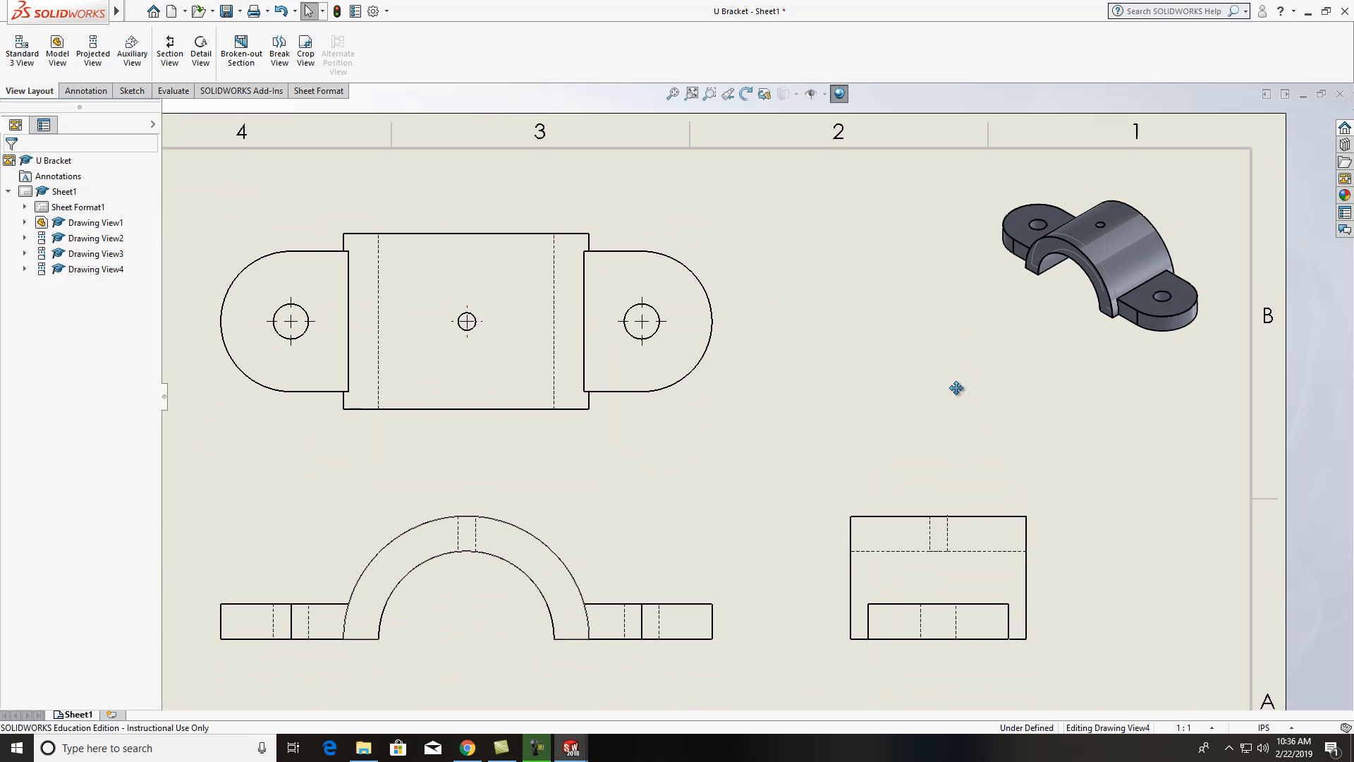
pyautogui.scroll(1, 955, 387)
pyautogui.scroll(1, 749, 442)
pyautogui.moveTo(749, 442); pyautogui.dragTo(765, 317, button='middle')
pyautogui.moveTo(706, 411); pyautogui.dragTo(687, 447, button='middle')
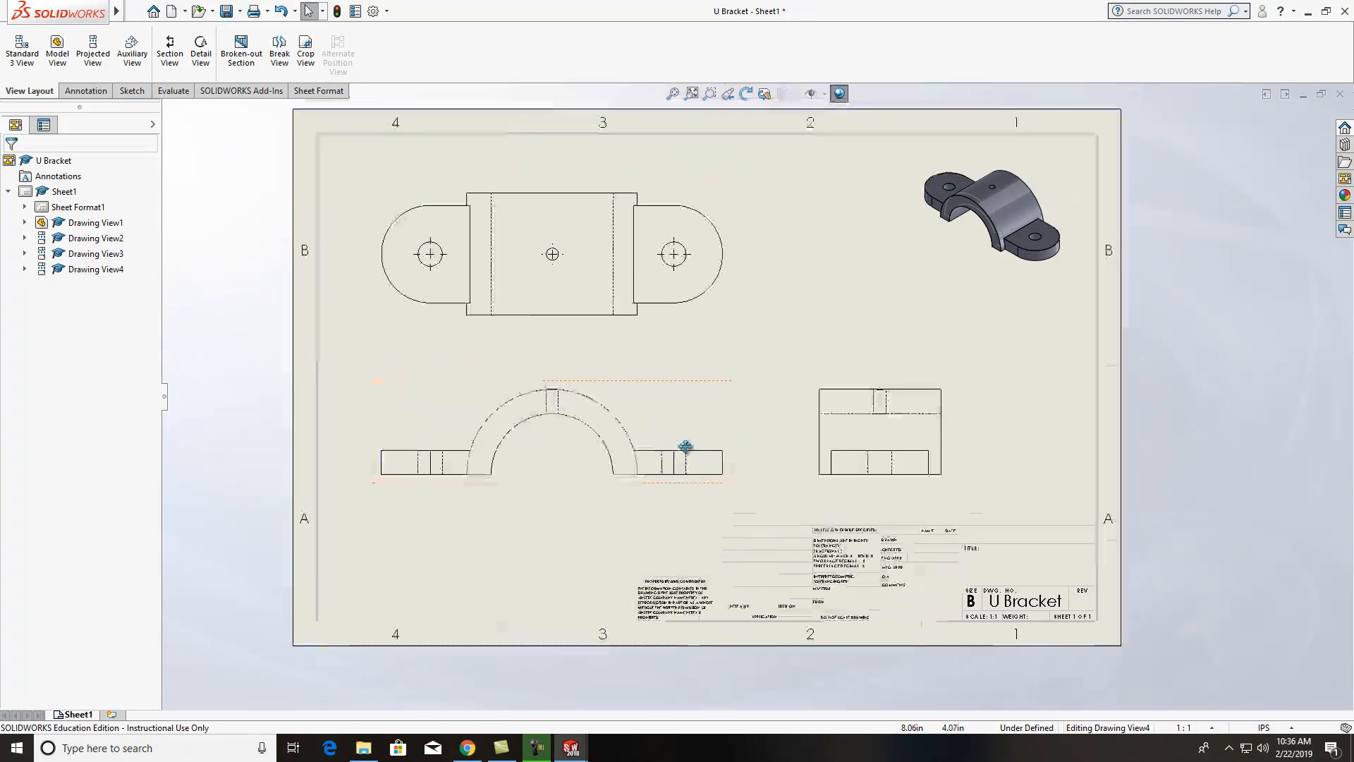
pyautogui.moveTo(623, 354); pyautogui.dragTo(610, 369, button='middle')
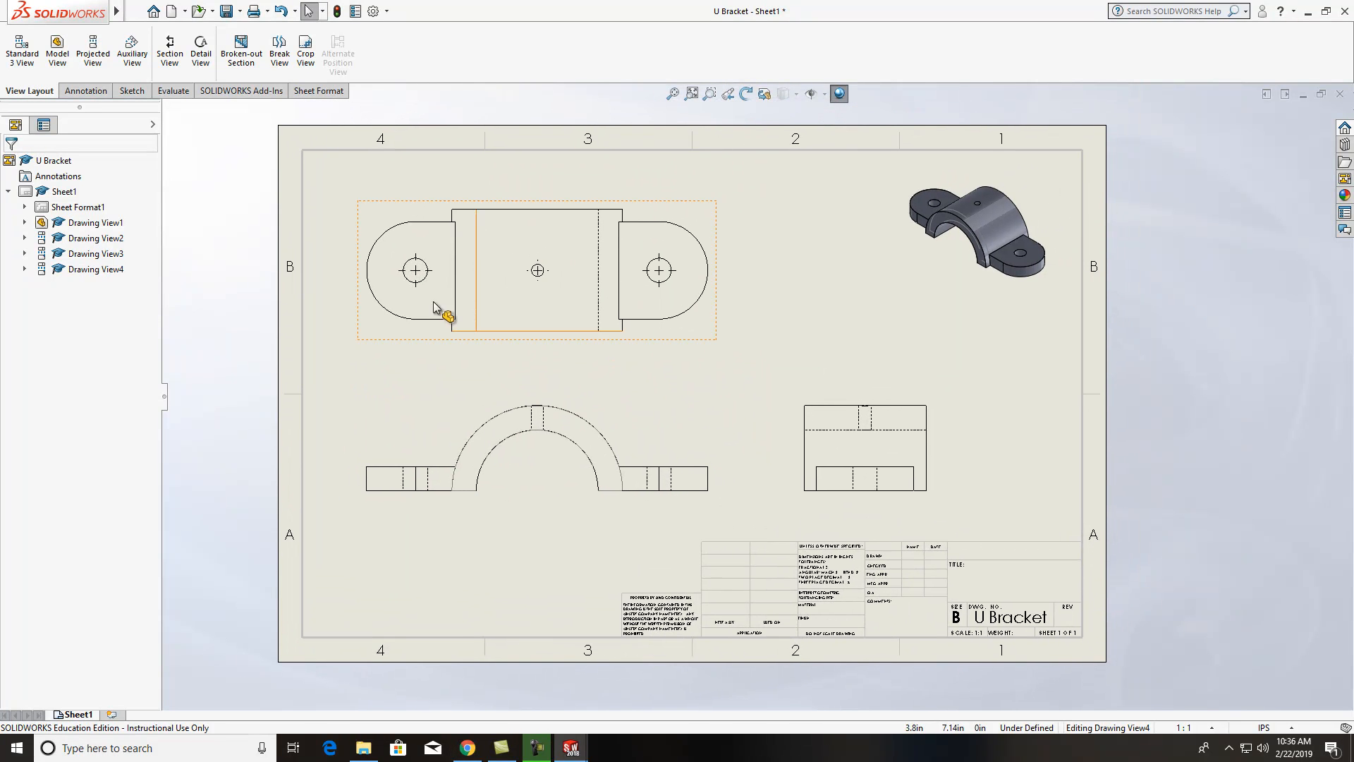
# Step: Add centerlines between the hidden edges of the upper and lower holes in the side view
pyautogui.click(79, 92)
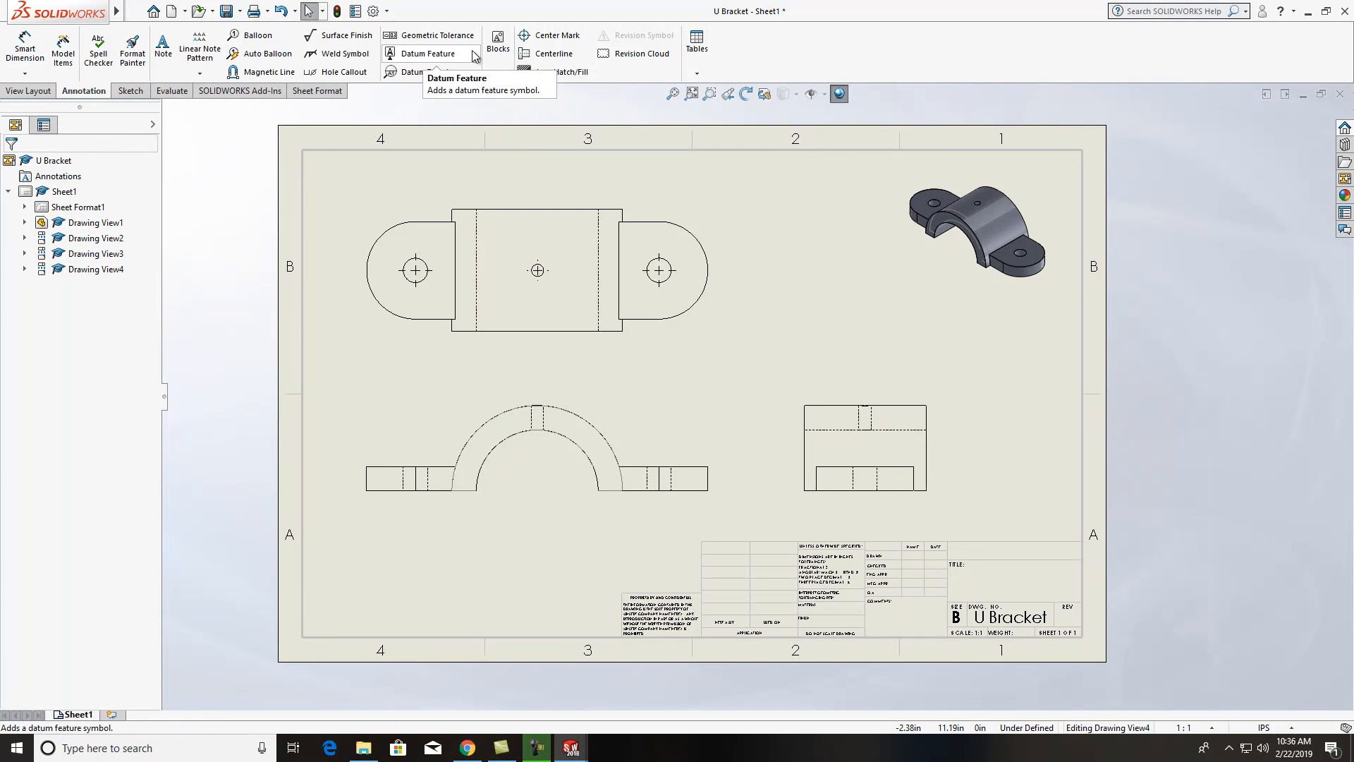
pyautogui.click(569, 44)
pyautogui.press('Escape')
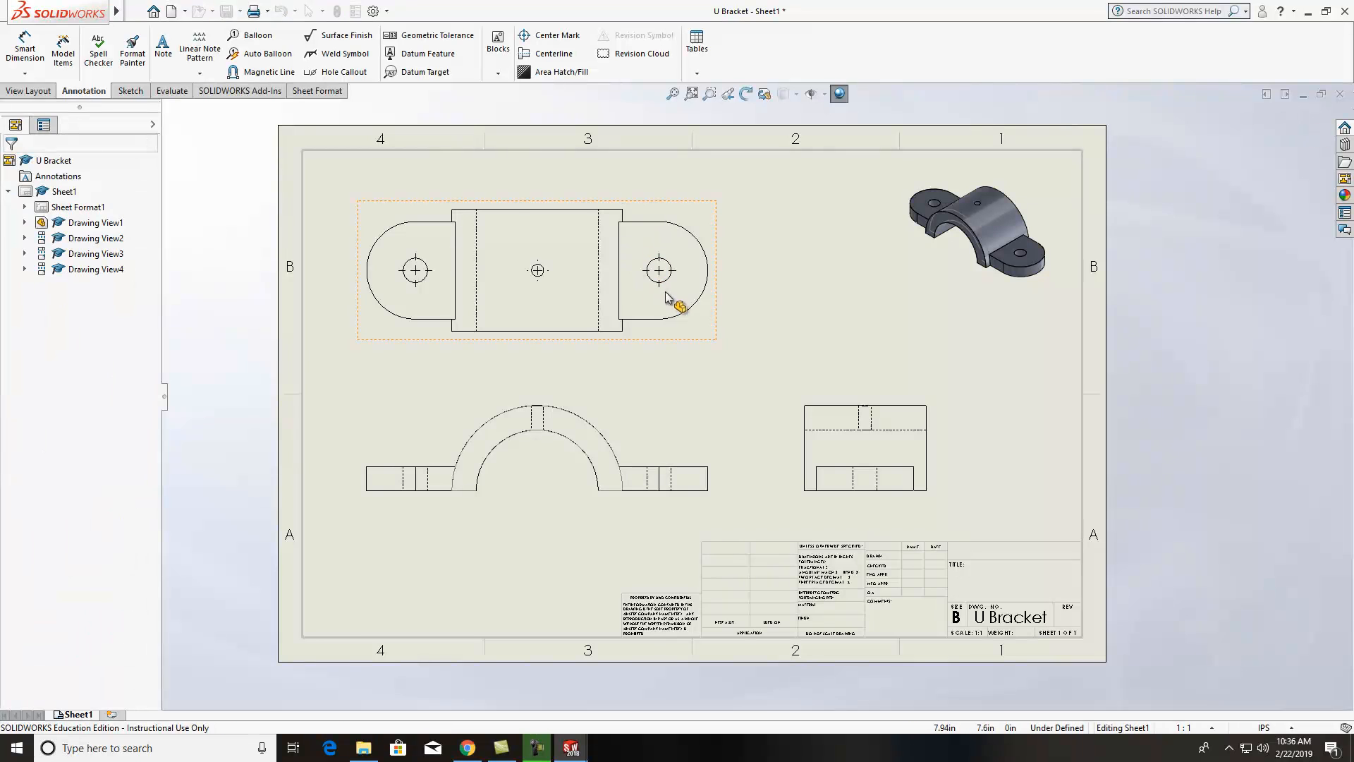
pyautogui.click(561, 62)
pyautogui.scroll(-2, 902, 449)
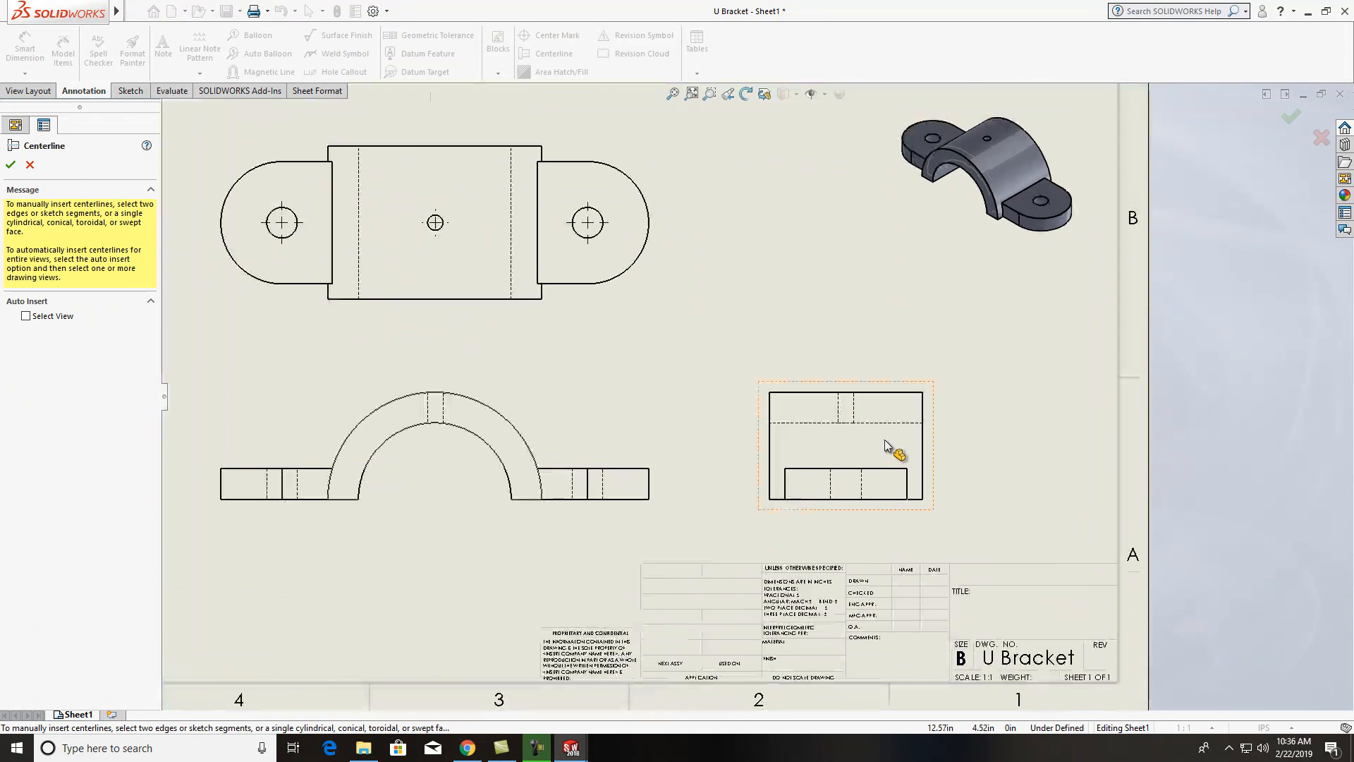
pyautogui.click(842, 411)
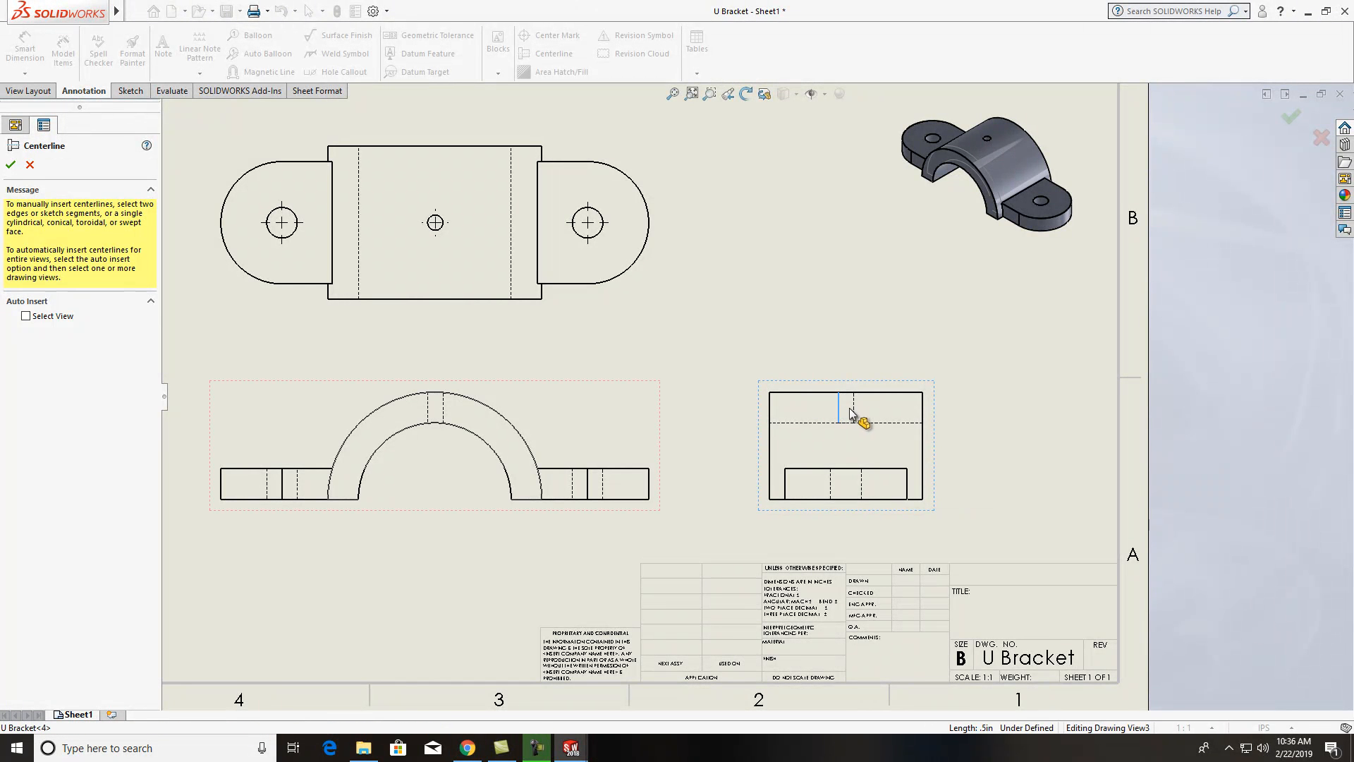
pyautogui.click(831, 491)
pyautogui.click(862, 487)
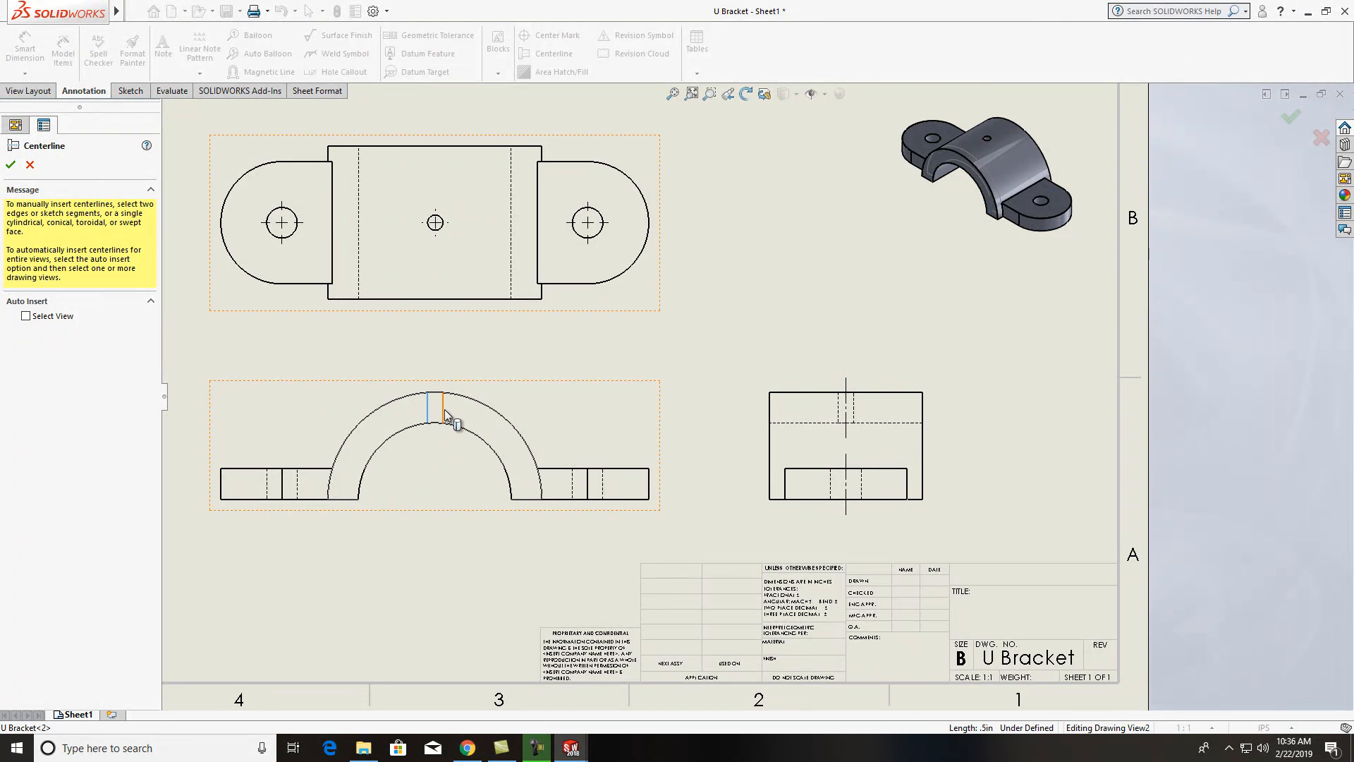
# Step: Add centerlines to the right and left flange holes in the front view, like the one on its middle hole
pyautogui.click(573, 489)
pyautogui.click(603, 487)
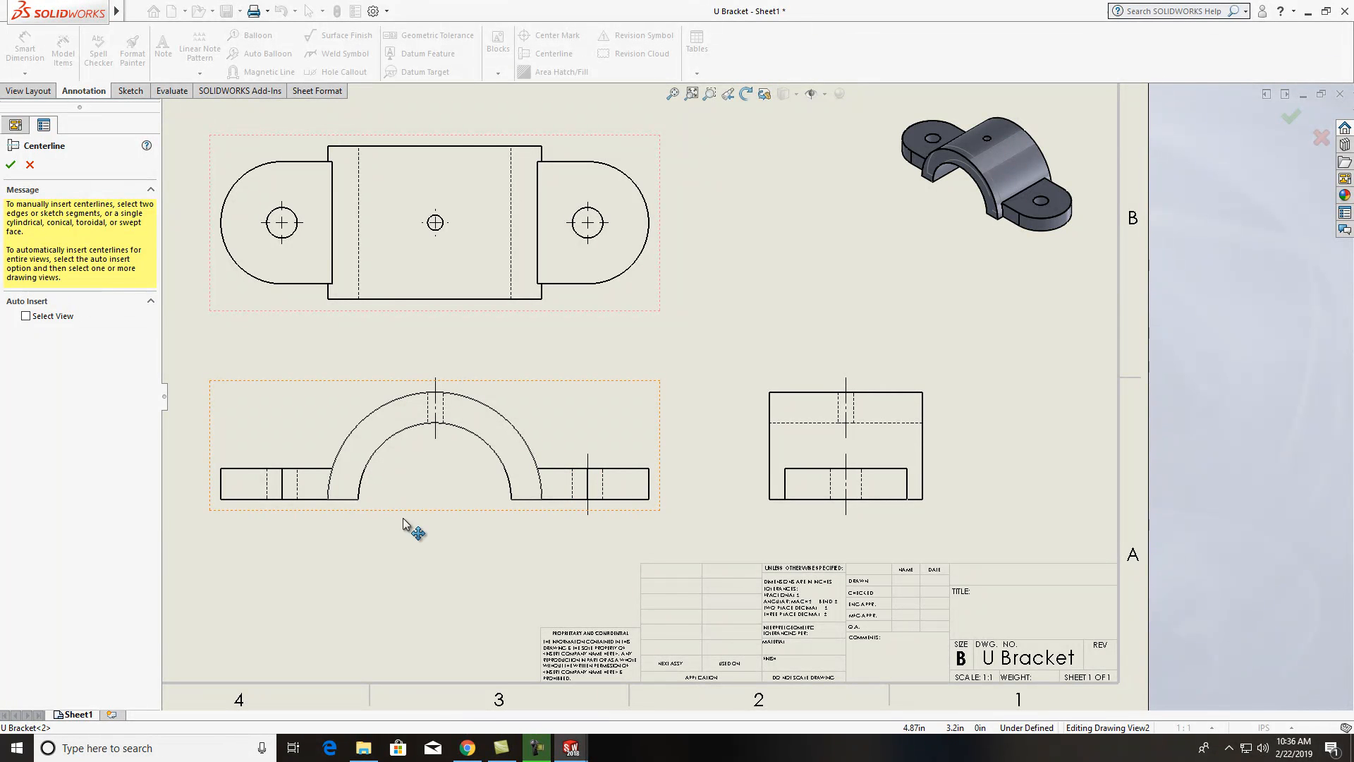
pyautogui.click(266, 483)
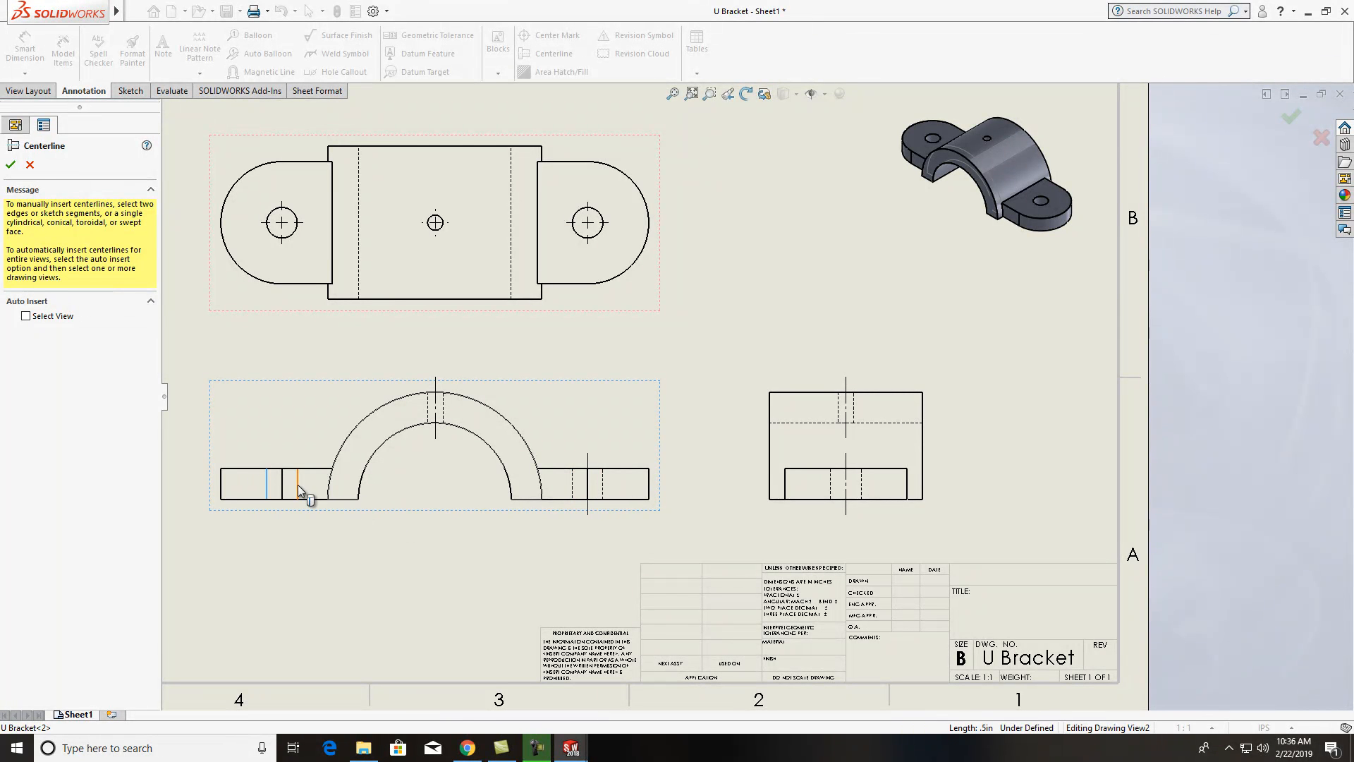
pyautogui.press('Escape')
# Step: Extend both flange-hole centerlines in the front view farther above and below the flanges
pyautogui.click(282, 460)
pyautogui.moveTo(281, 455); pyautogui.dragTo(282, 426)
pyautogui.moveTo(281, 515); pyautogui.dragTo(282, 547)
pyautogui.moveTo(587, 509); pyautogui.dragTo(587, 539)
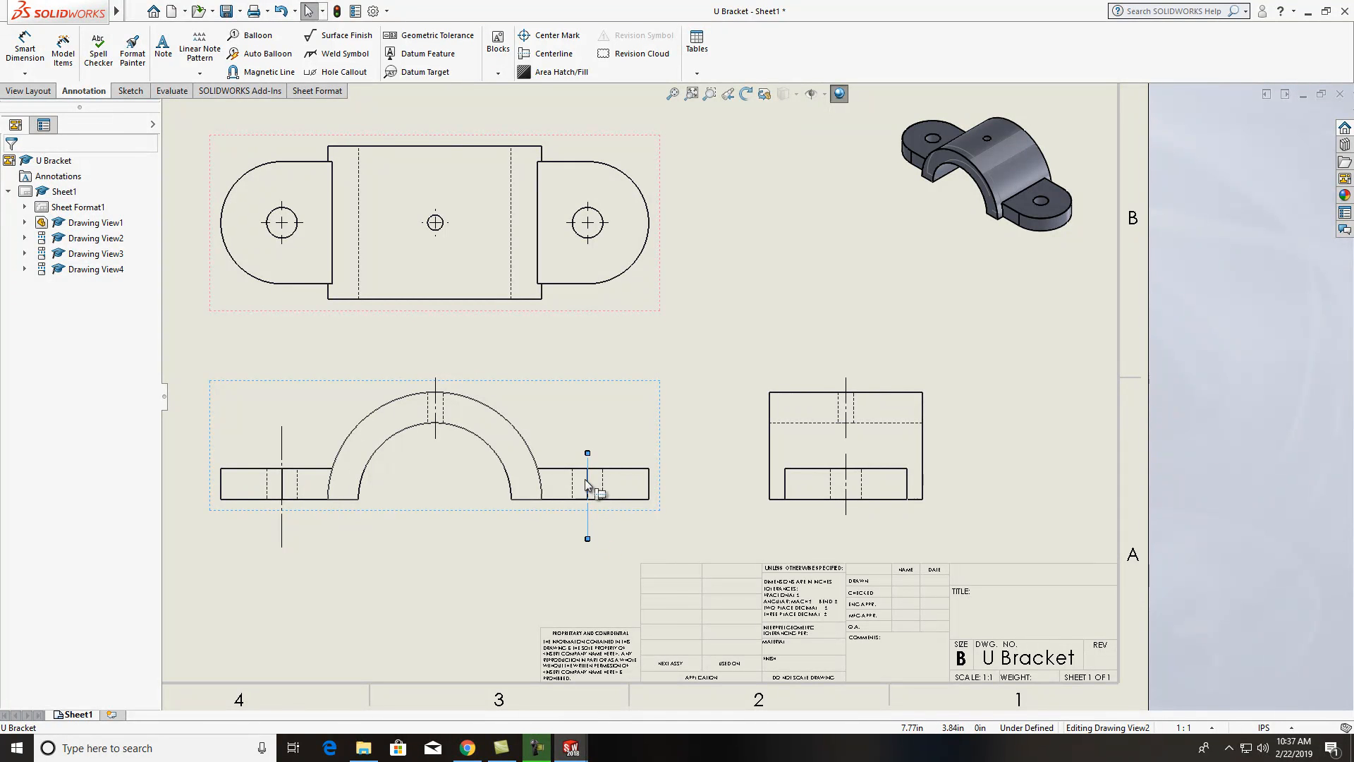
pyautogui.moveTo(587, 454); pyautogui.dragTo(590, 416)
pyautogui.click(700, 308)
pyautogui.press('f')
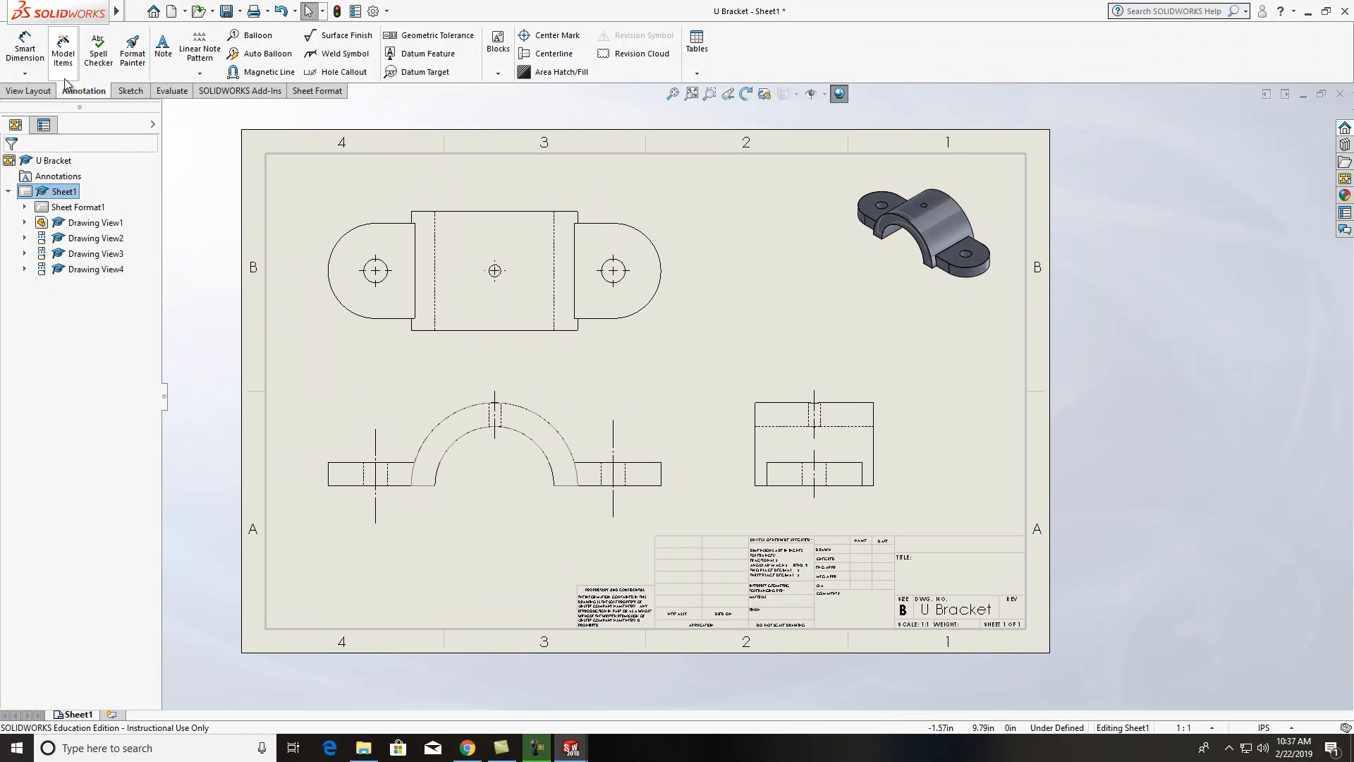
pyautogui.click(24, 74)
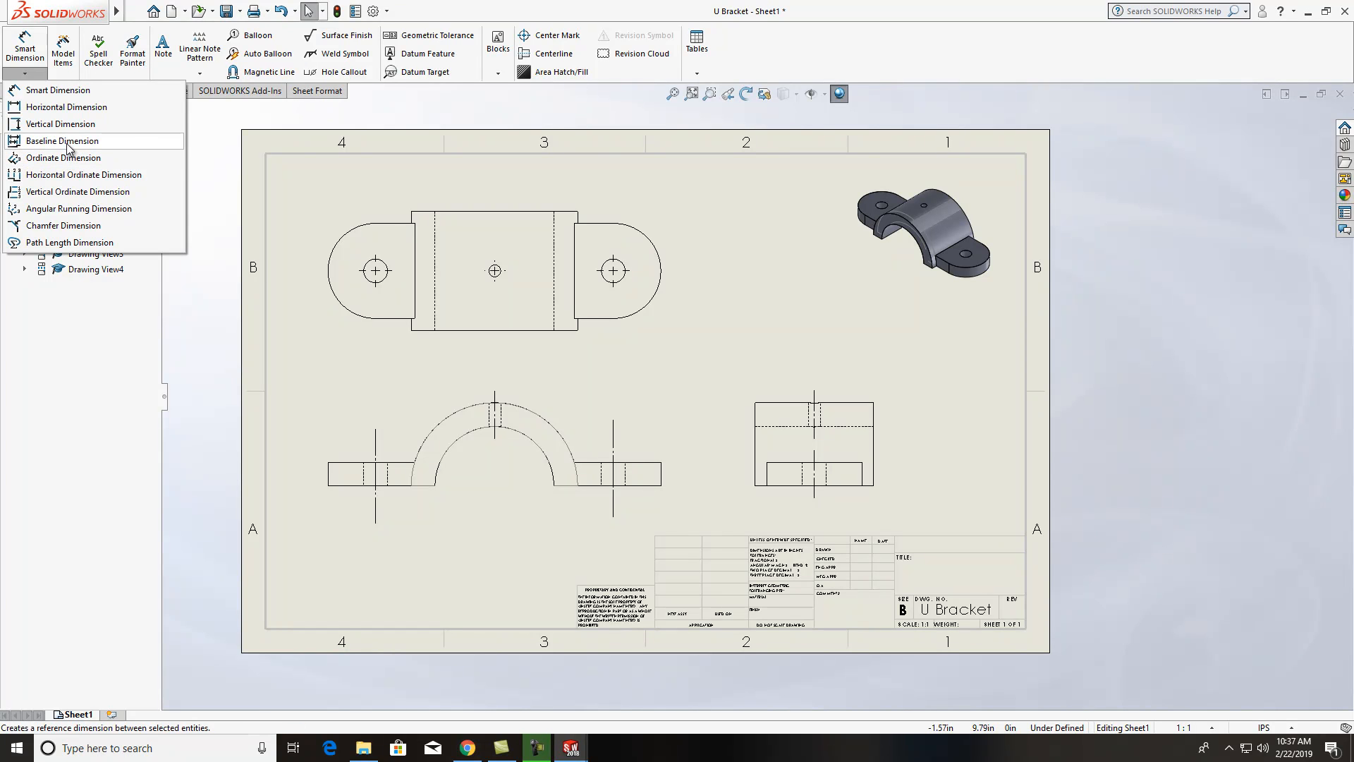
pyautogui.click(67, 90)
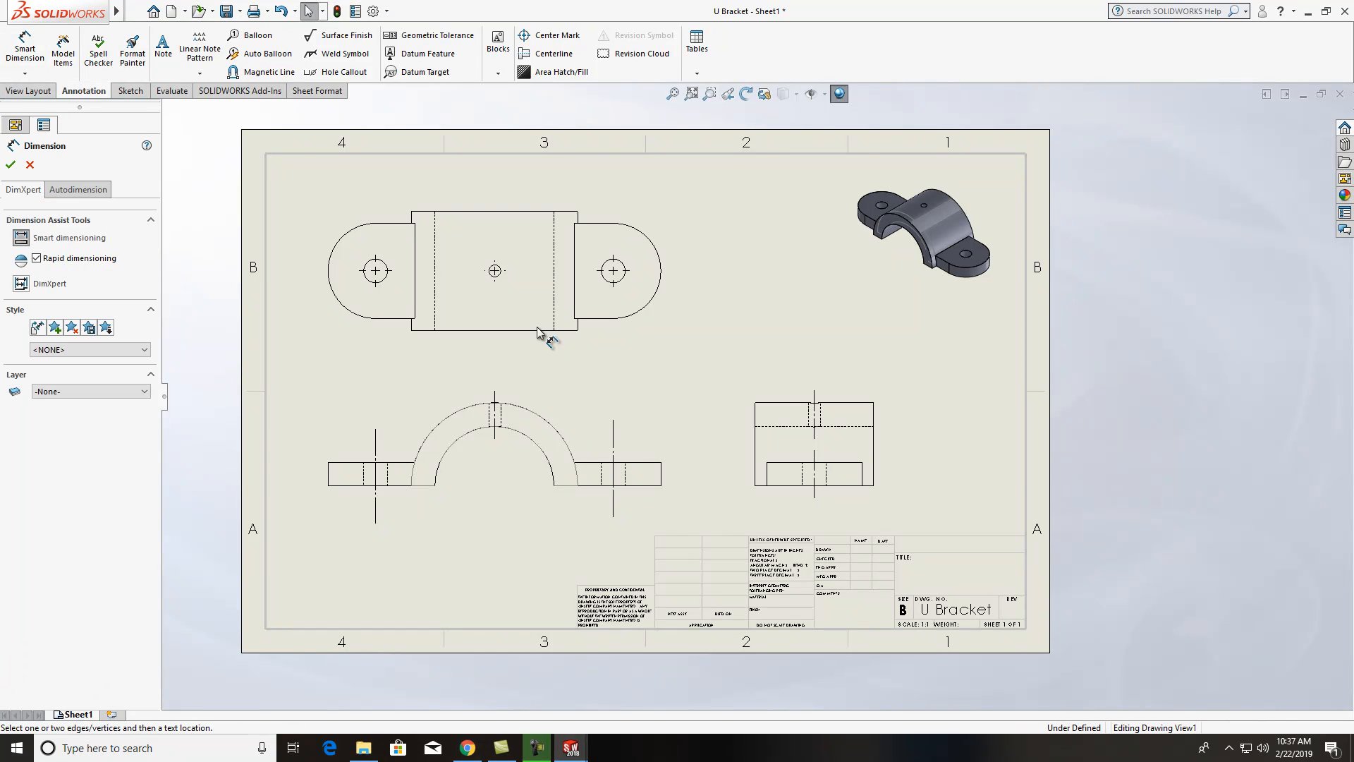
pyautogui.click(373, 280)
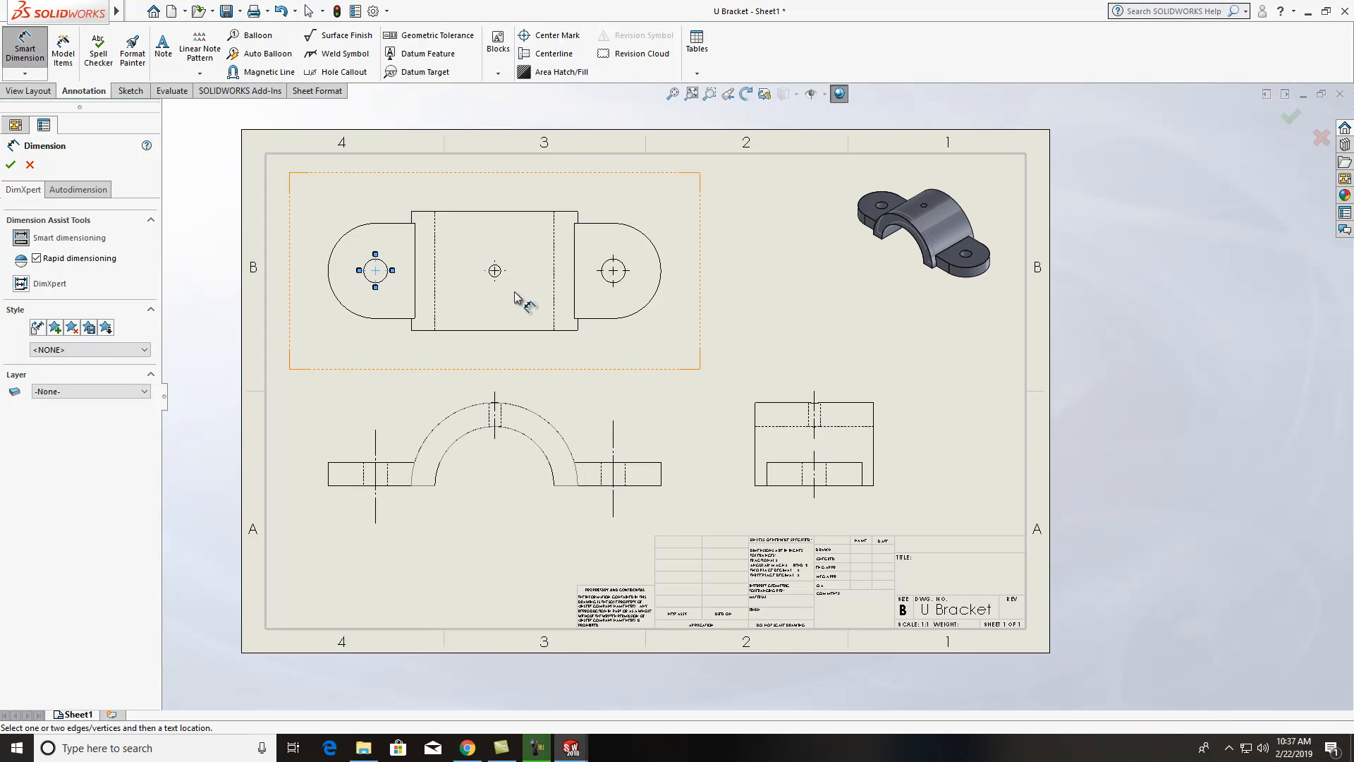
pyautogui.click(619, 275)
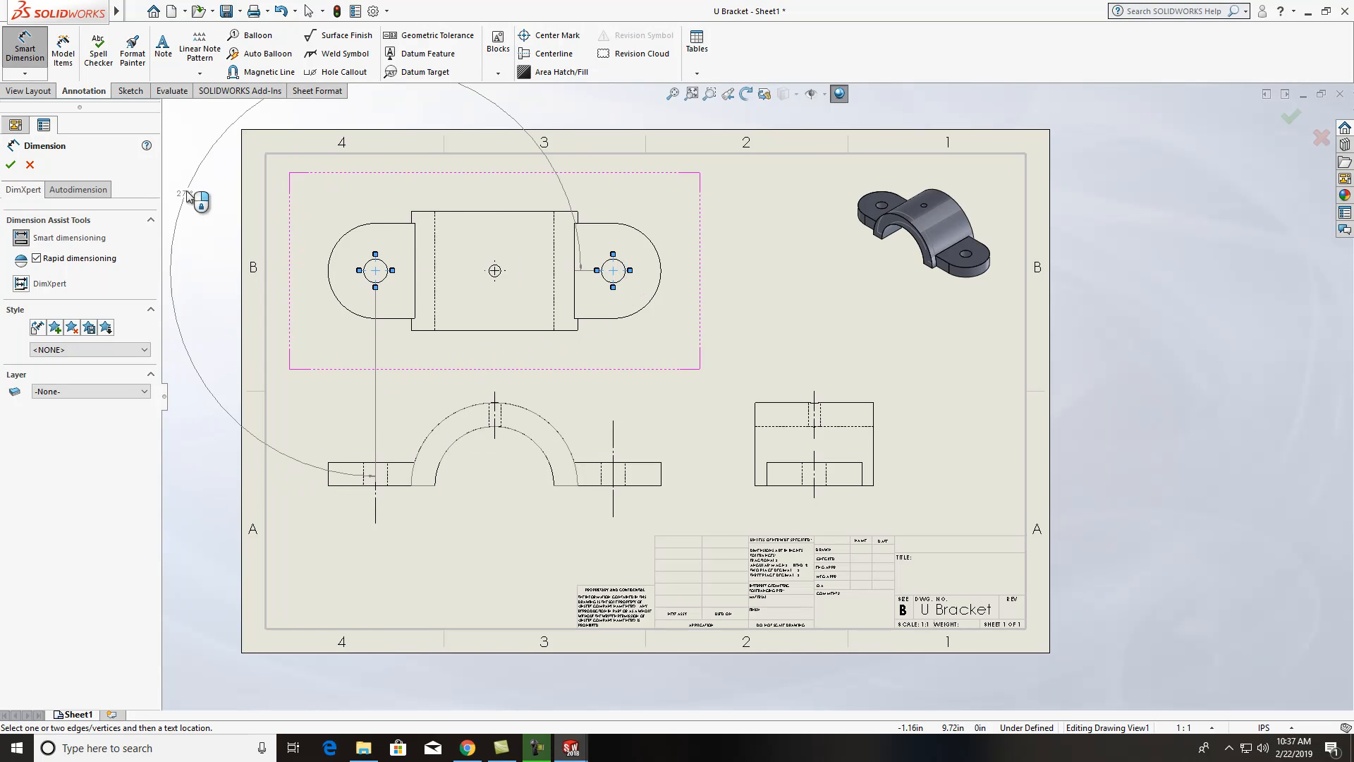
pyautogui.press('Escape')
pyautogui.click(42, 73)
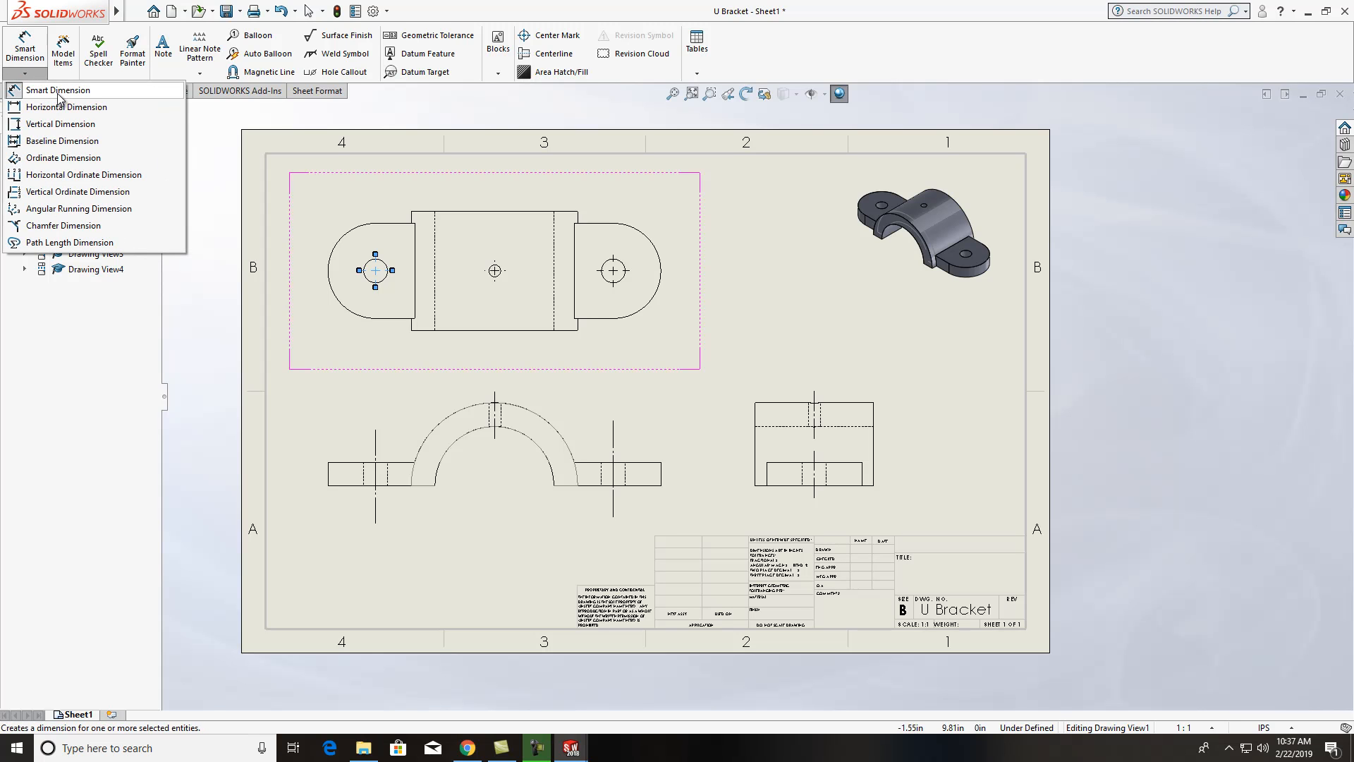
pyautogui.click(59, 91)
pyautogui.click(384, 280)
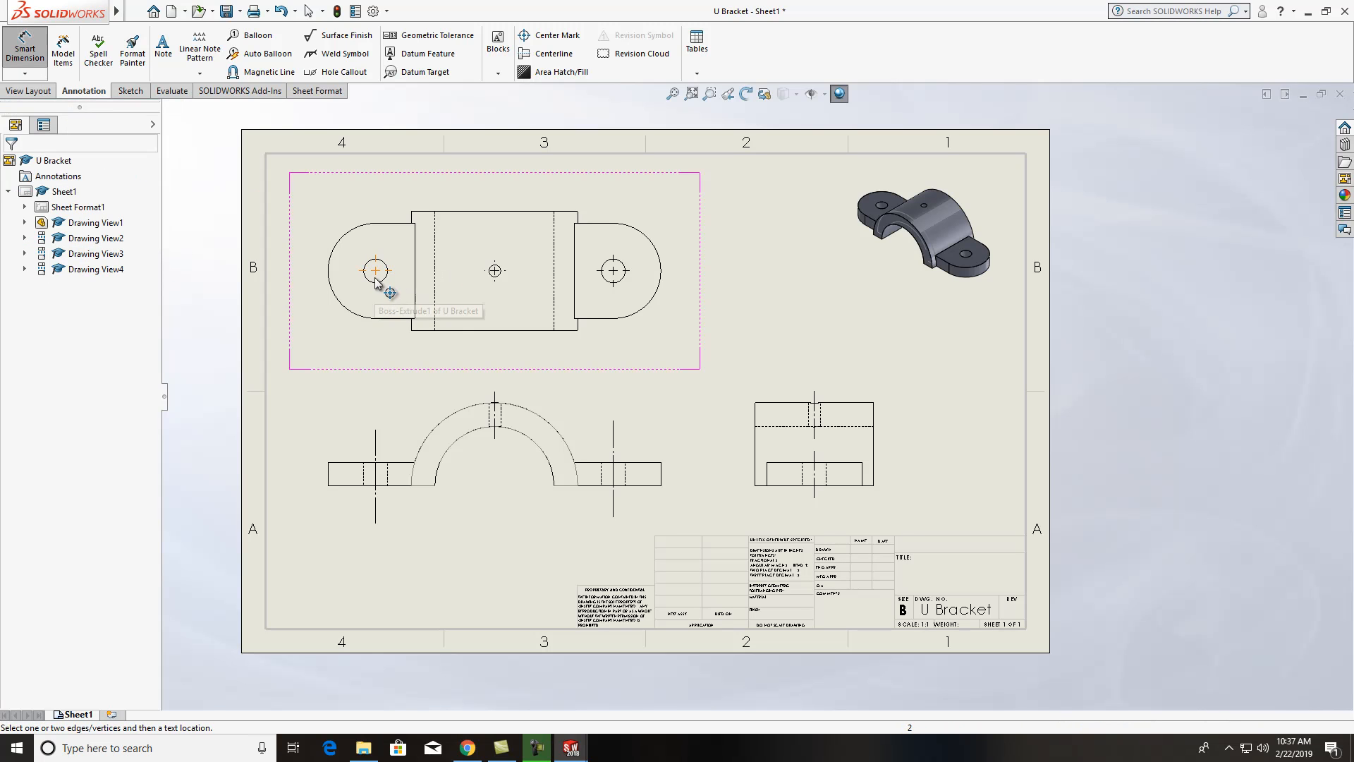
pyautogui.click(627, 275)
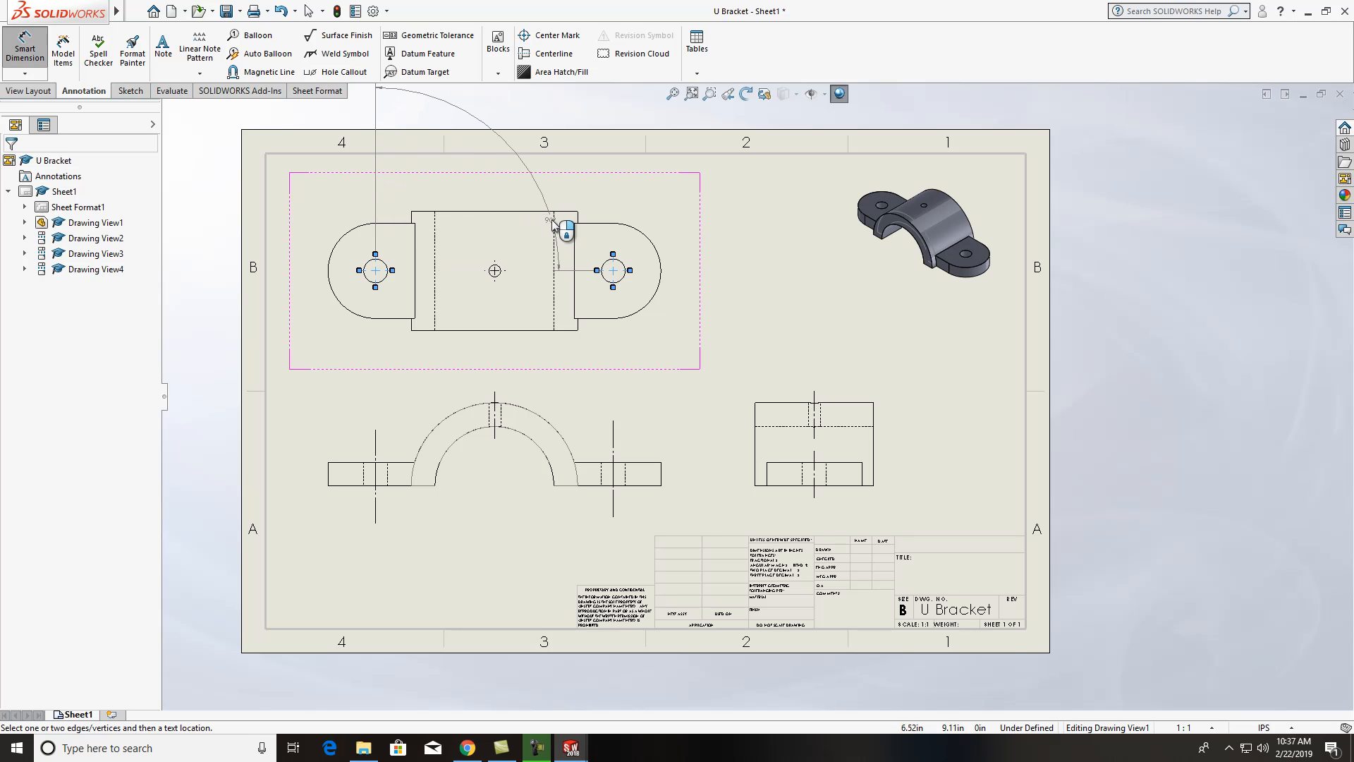
pyautogui.press('Escape')
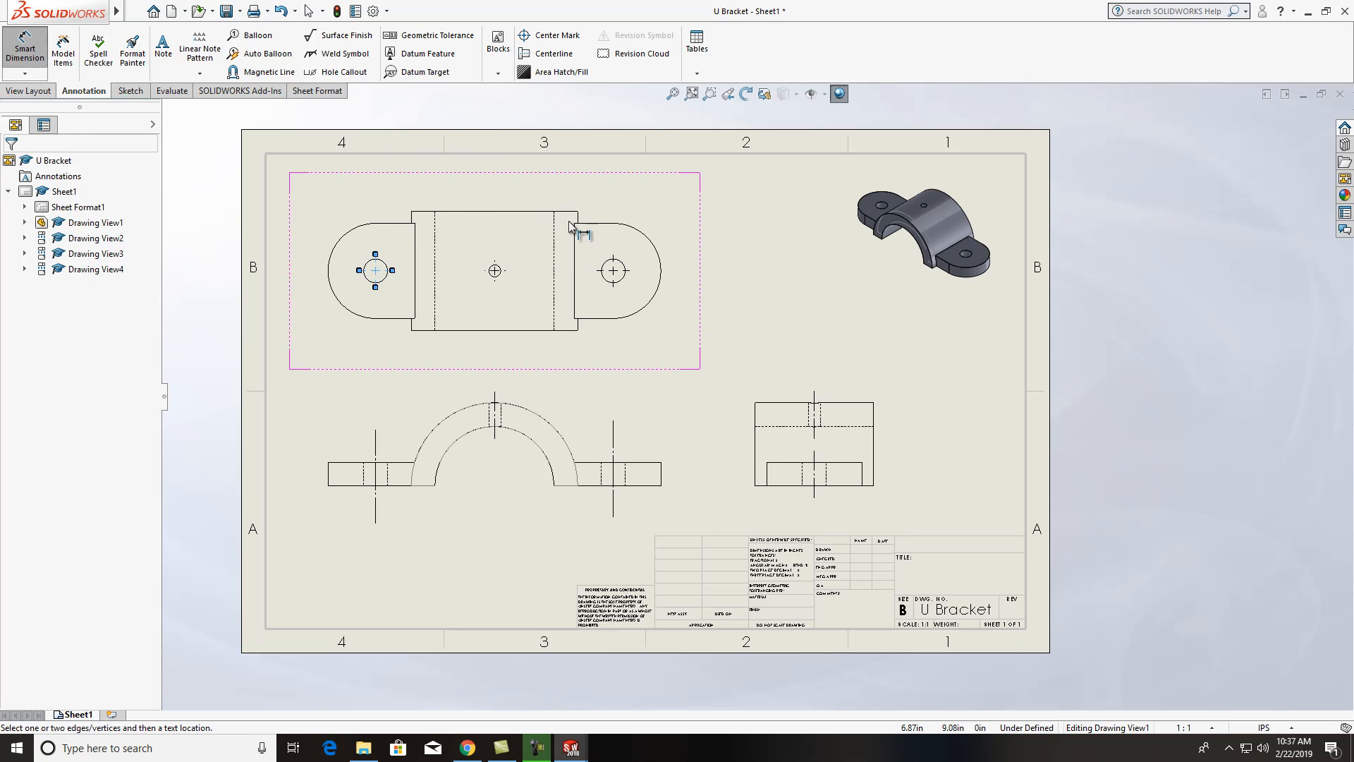
# Step: Use Smart Dimension to dimension the center distance between the two outer hole circles in the top view, placed below the view
pyautogui.click(32, 73)
pyautogui.click(56, 91)
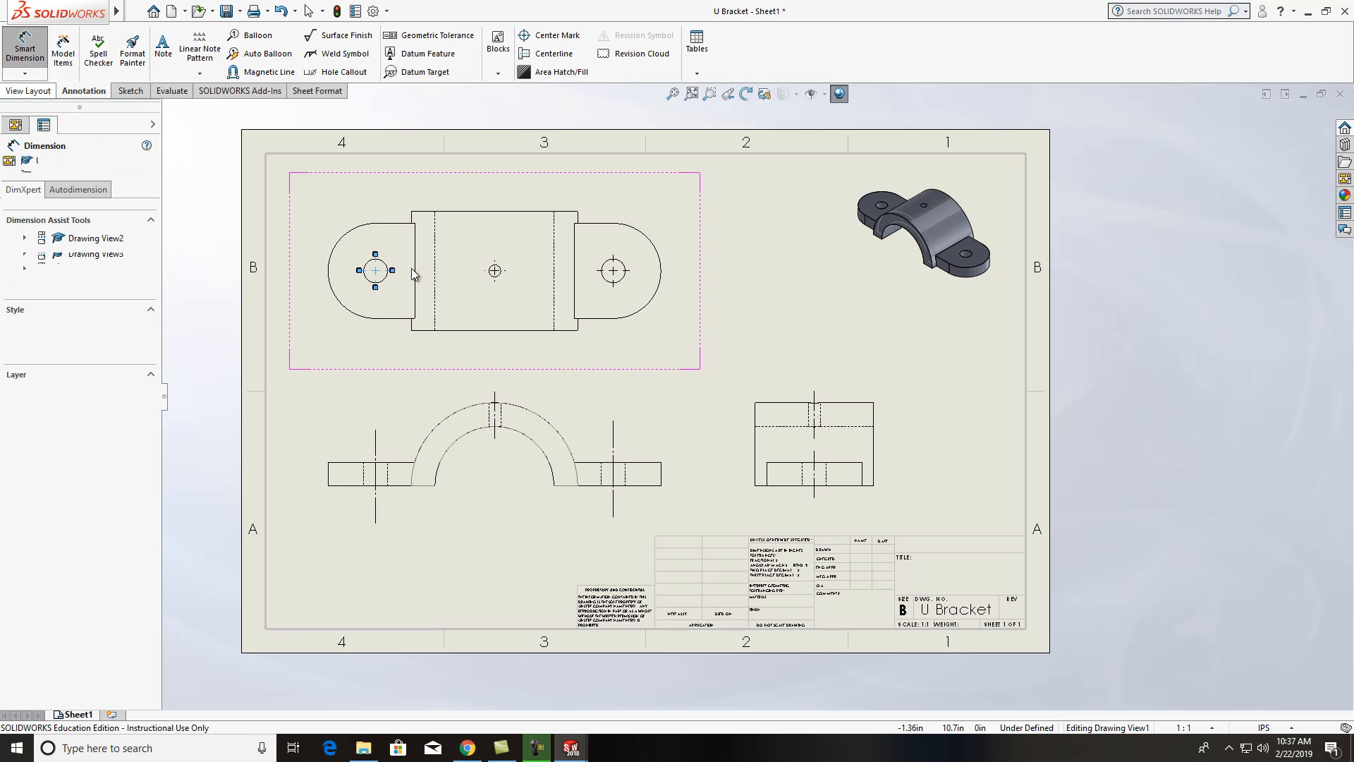
pyautogui.click(385, 281)
pyautogui.click(608, 282)
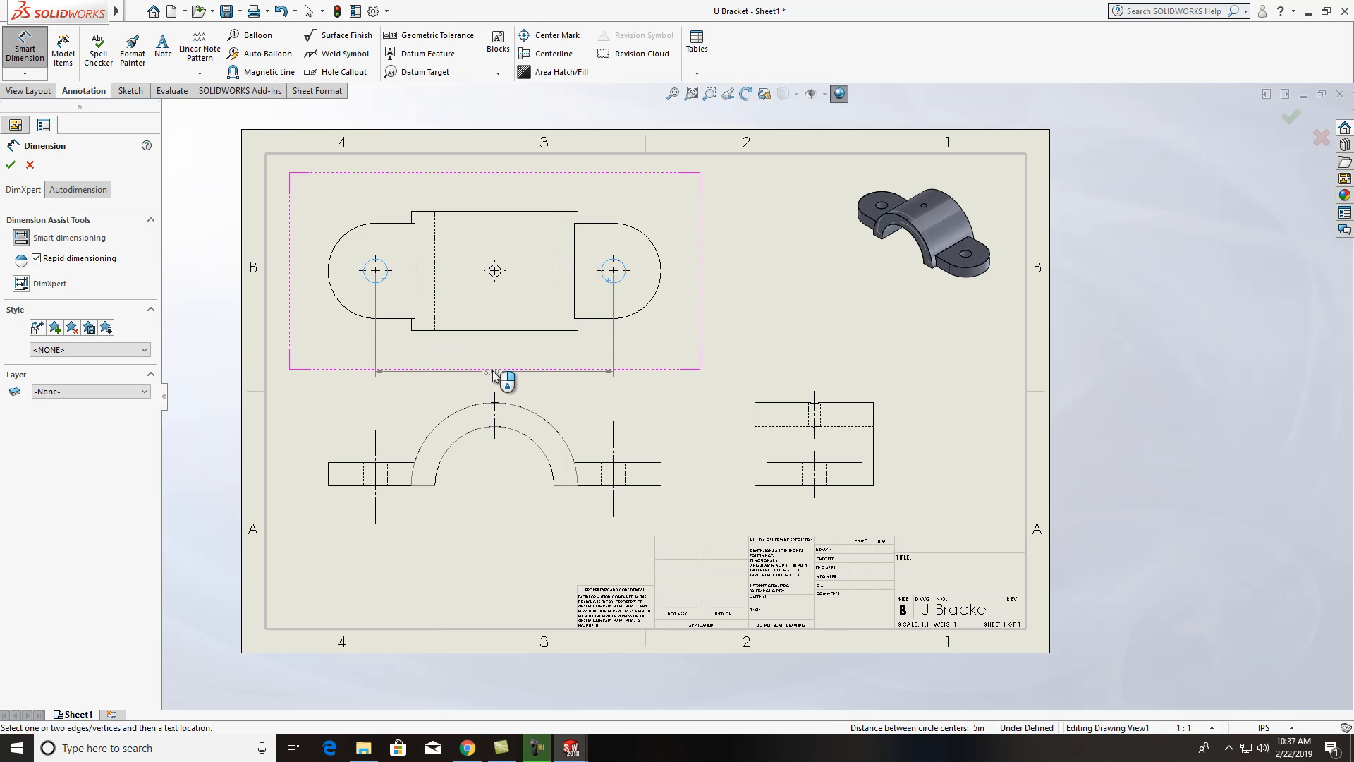
pyautogui.click(493, 372)
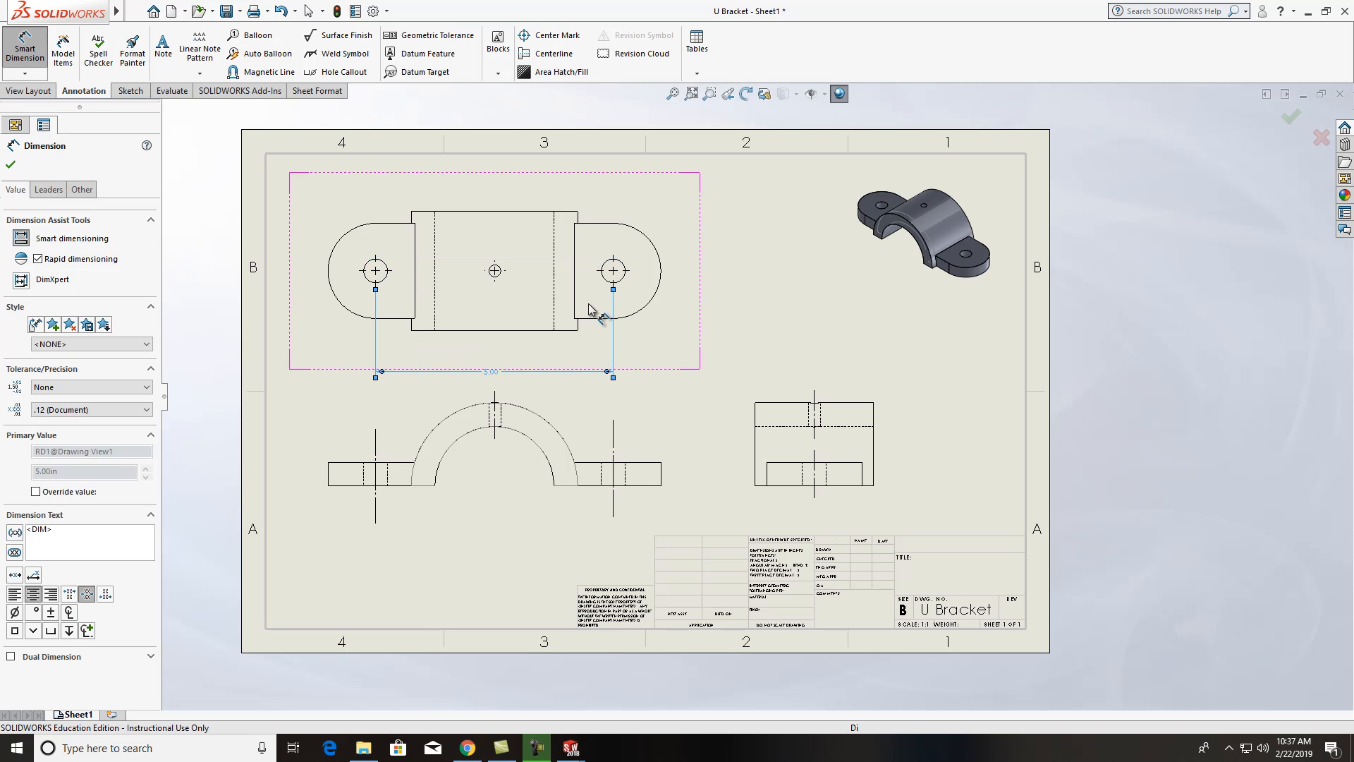
pyautogui.press('Escape')
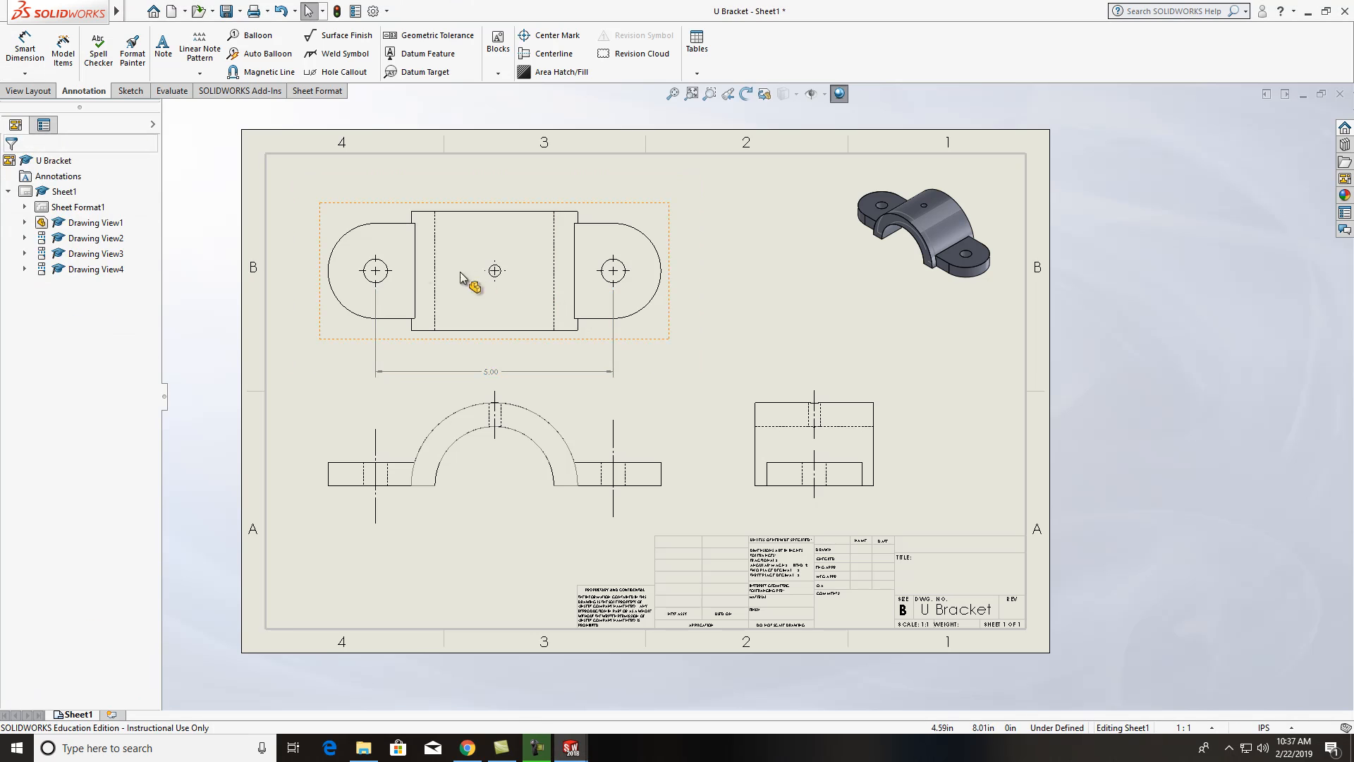
# Step: Dimension the distance from the left outer hole to the middle hole in the top view, placed just above the outer-hole spacing dimension
pyautogui.click(392, 280)
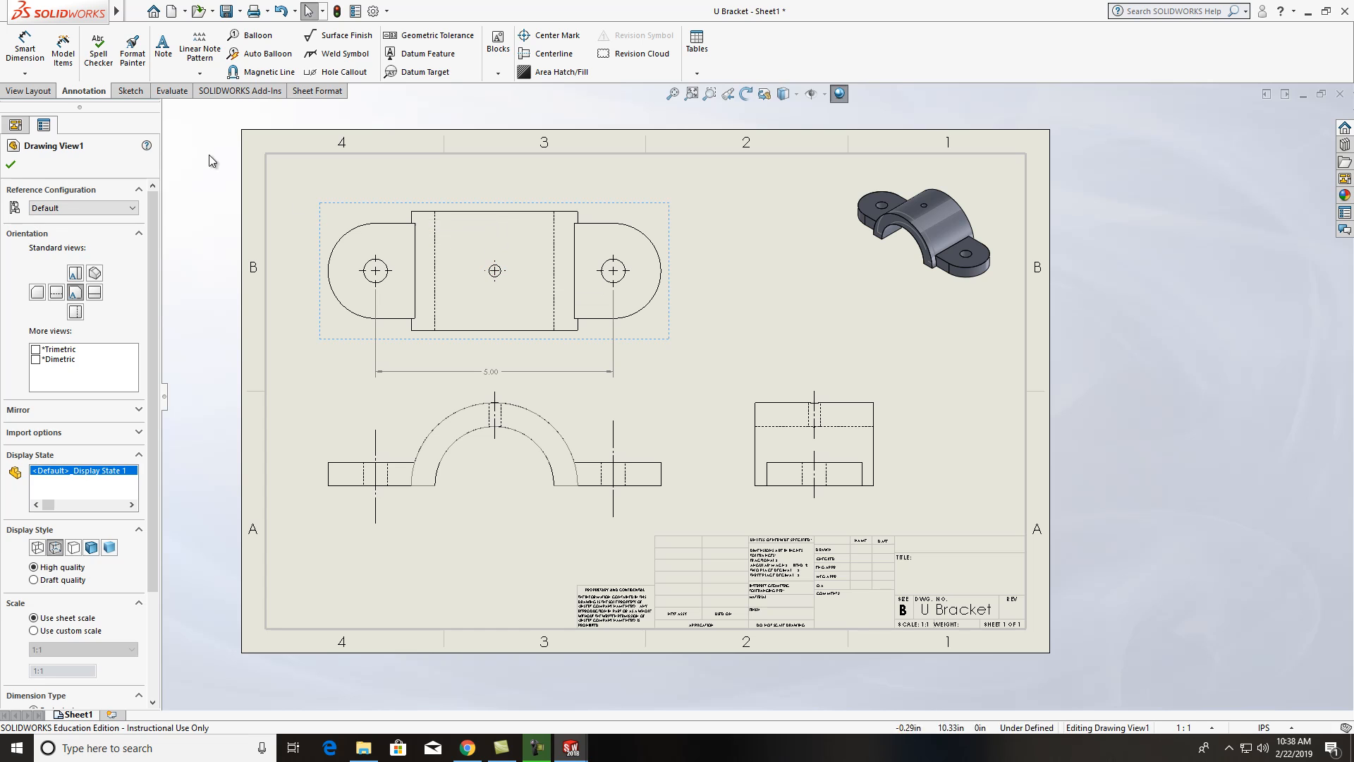
pyautogui.press('Escape')
pyautogui.click(39, 51)
pyautogui.click(386, 279)
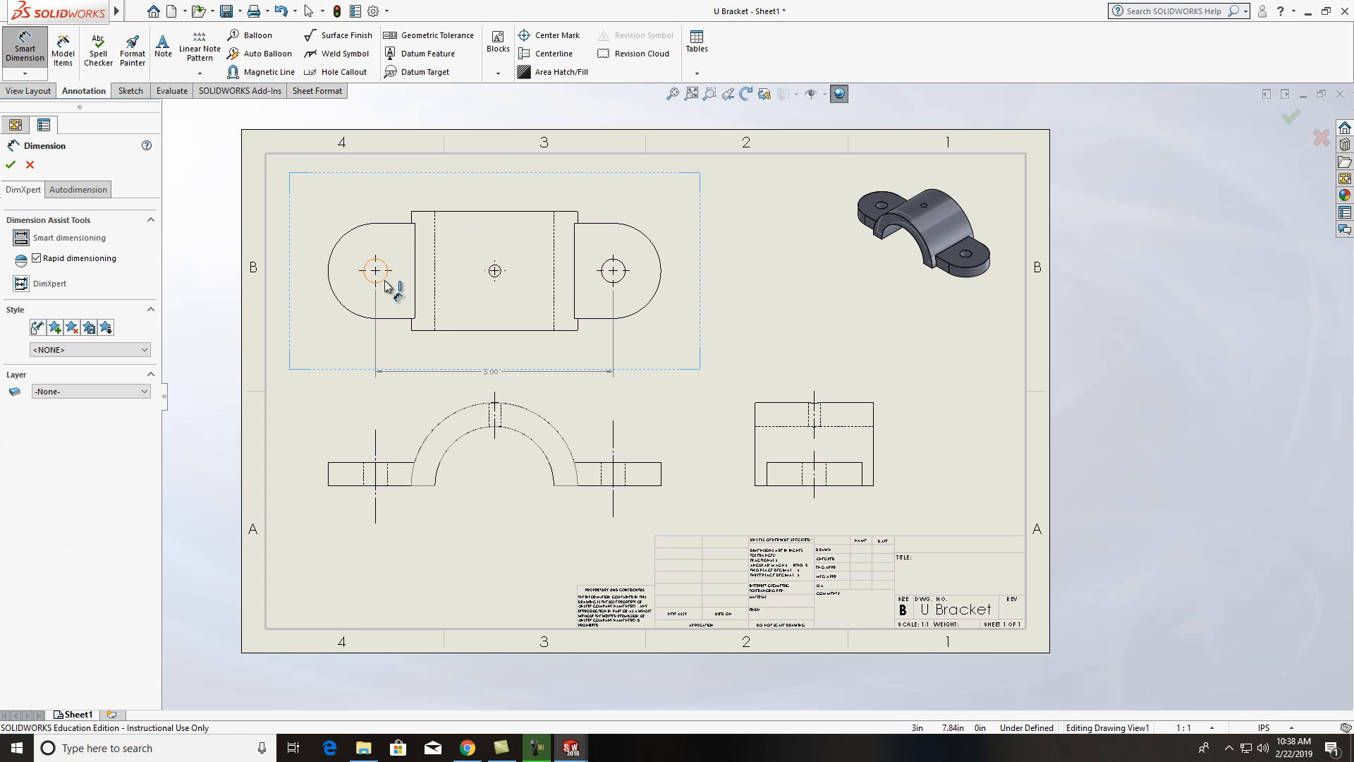
pyautogui.scroll(-3, 494, 280)
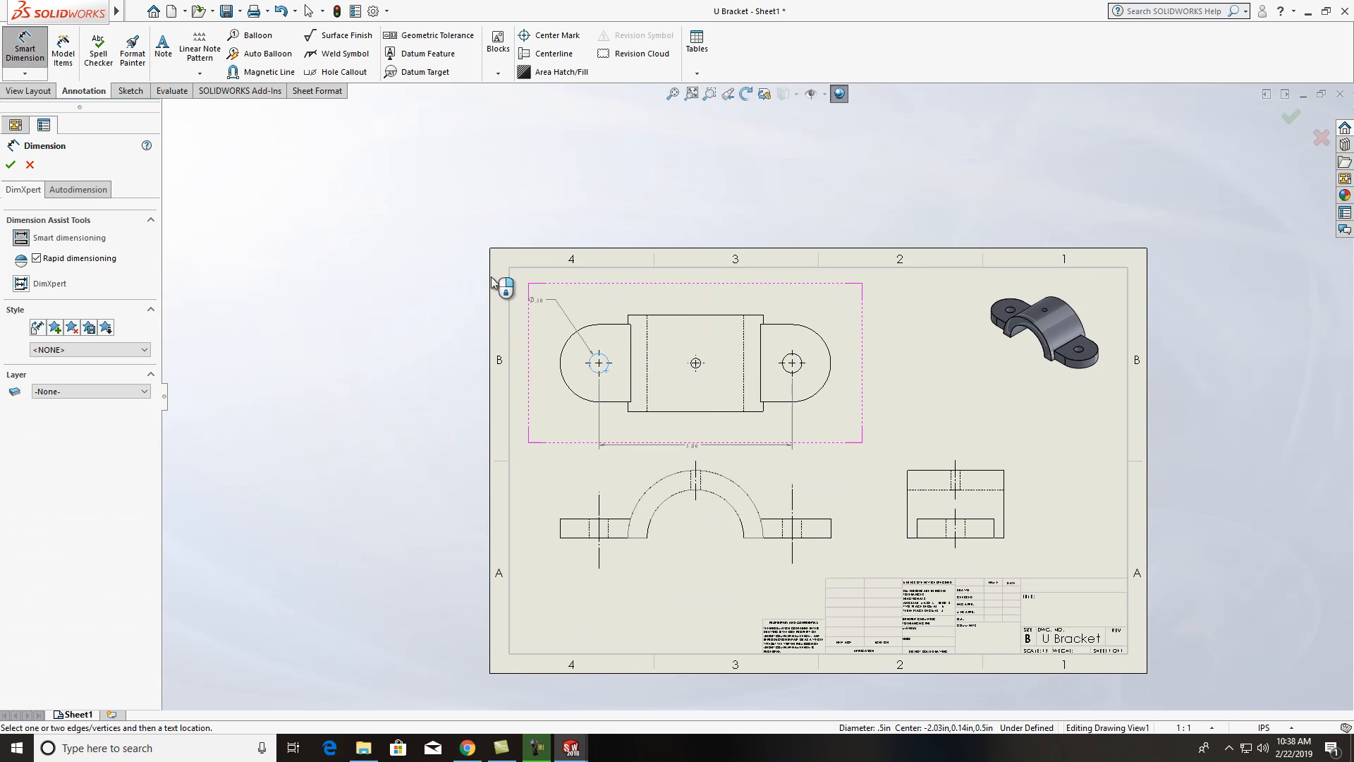
pyautogui.scroll(-1, 753, 395)
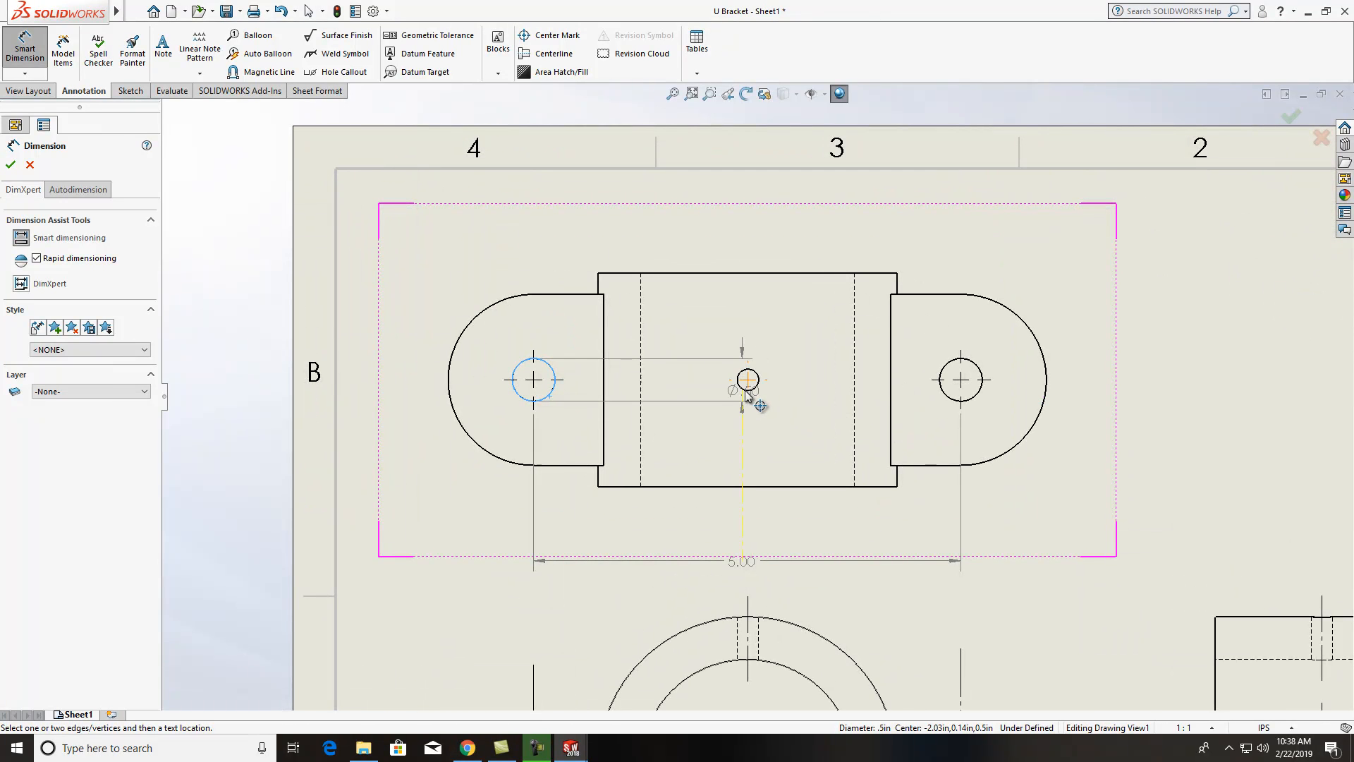
pyautogui.click(747, 381)
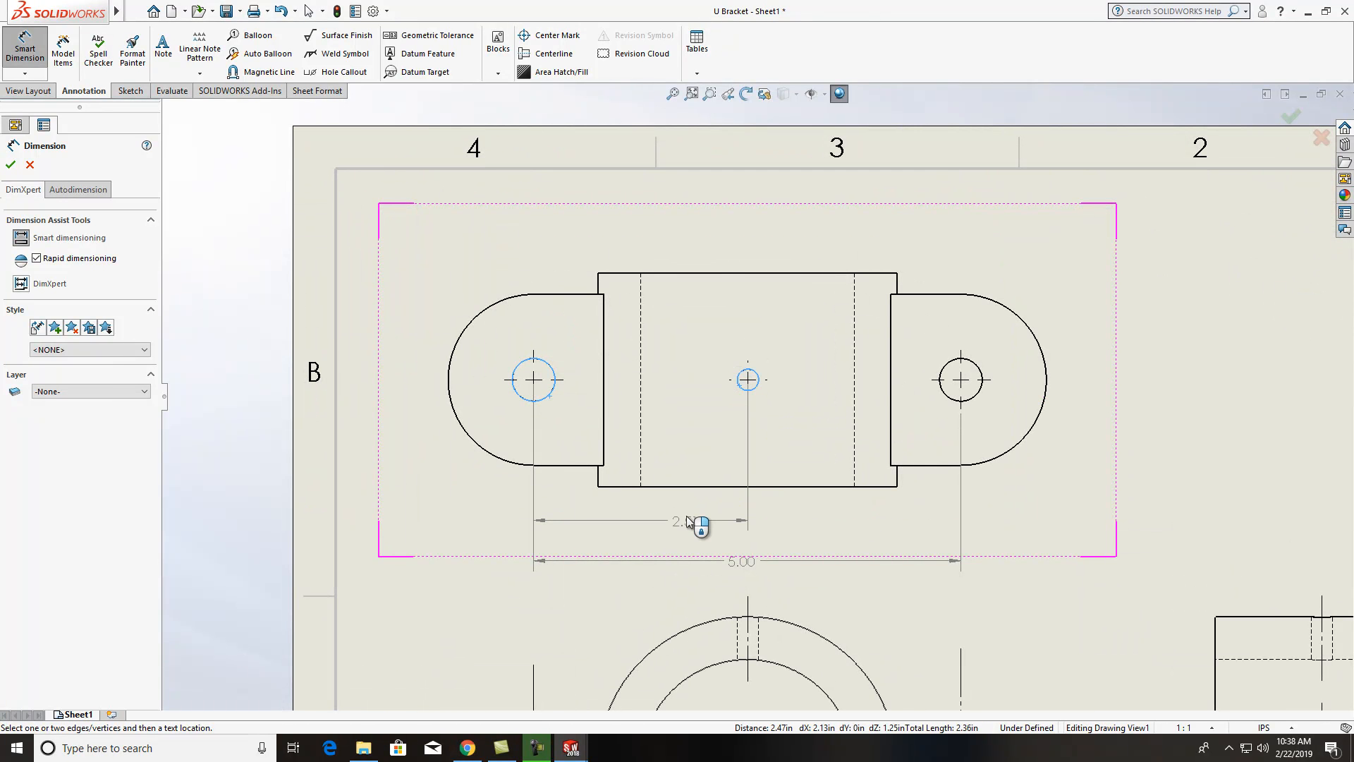
pyautogui.click(691, 528)
pyautogui.scroll(2, 691, 528)
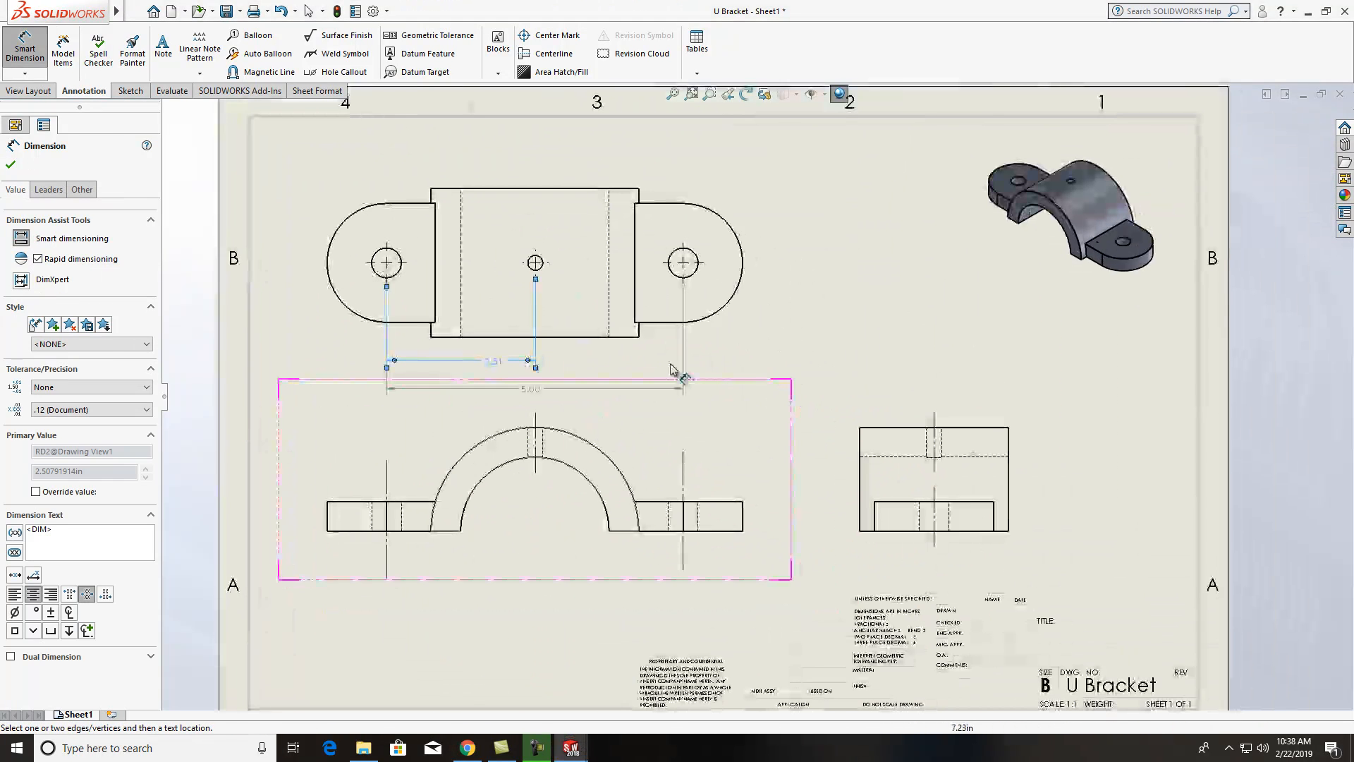
pyautogui.press('Escape')
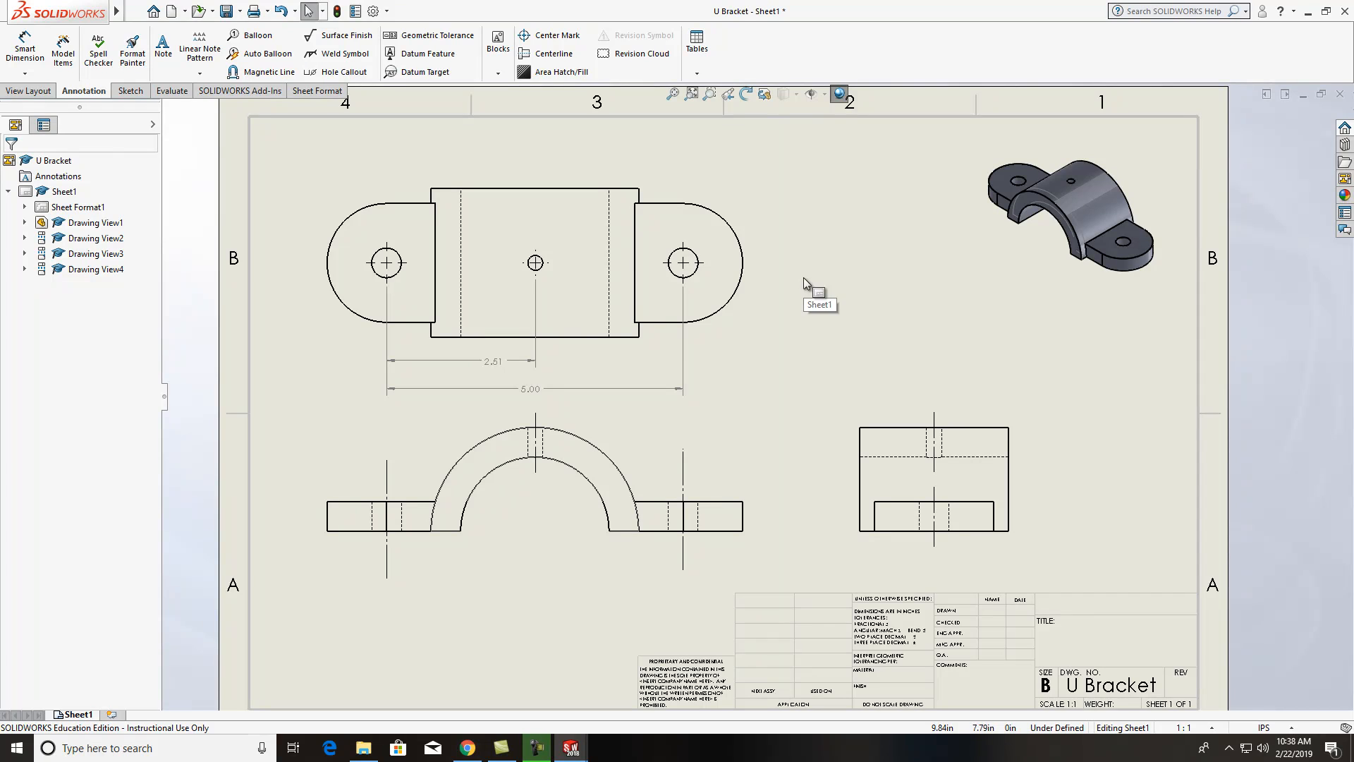
# Step: Use Smart Dimension to dimension the overall width between the side view's two outer vertical edges, placed below the view
pyautogui.click(859, 522)
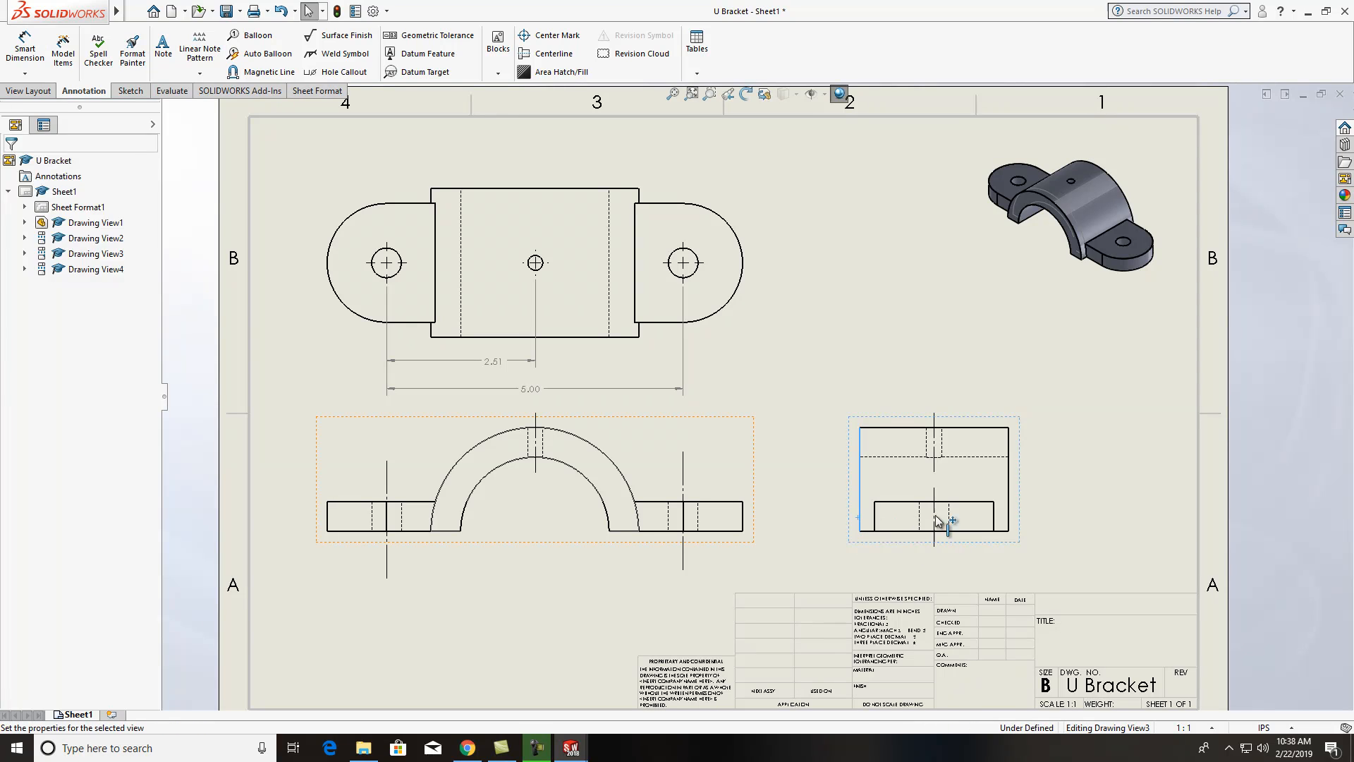
pyautogui.click(1009, 513)
pyautogui.click(24, 47)
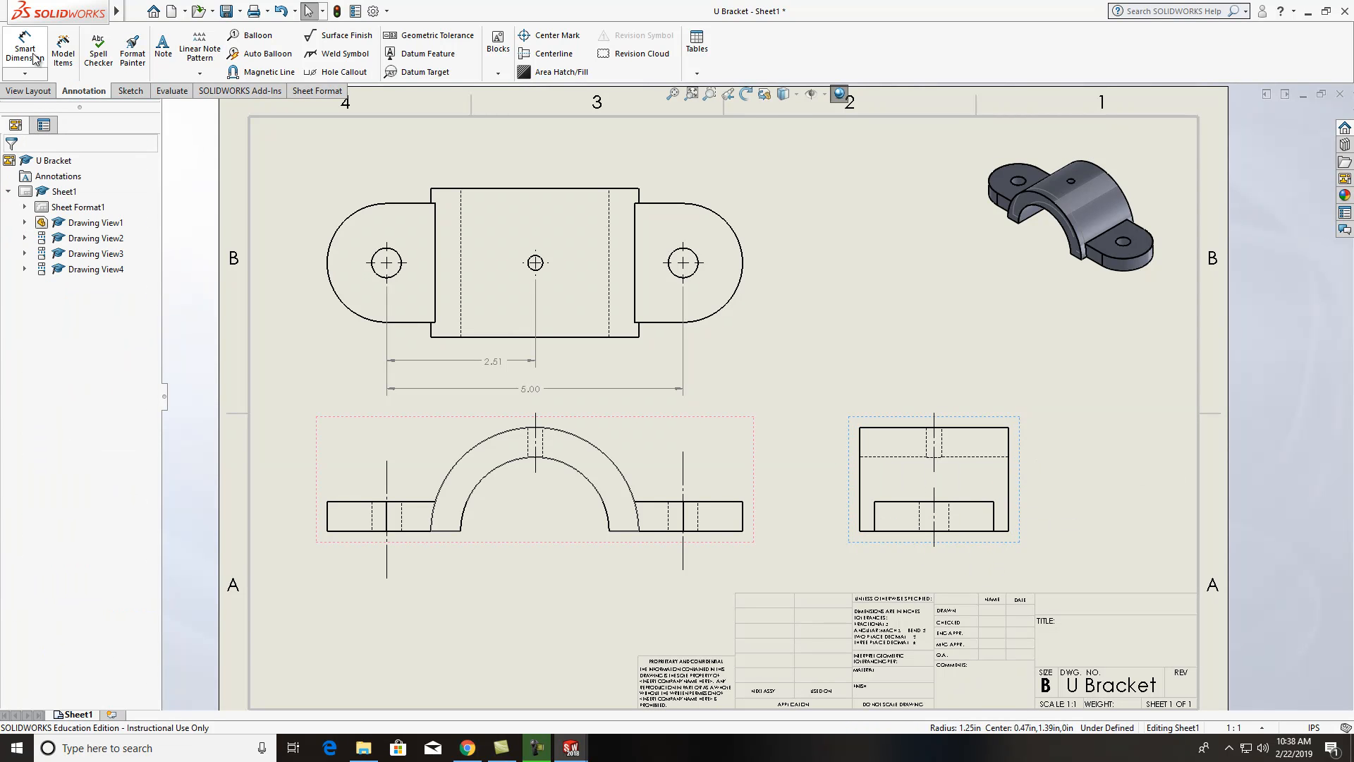
pyautogui.click(859, 486)
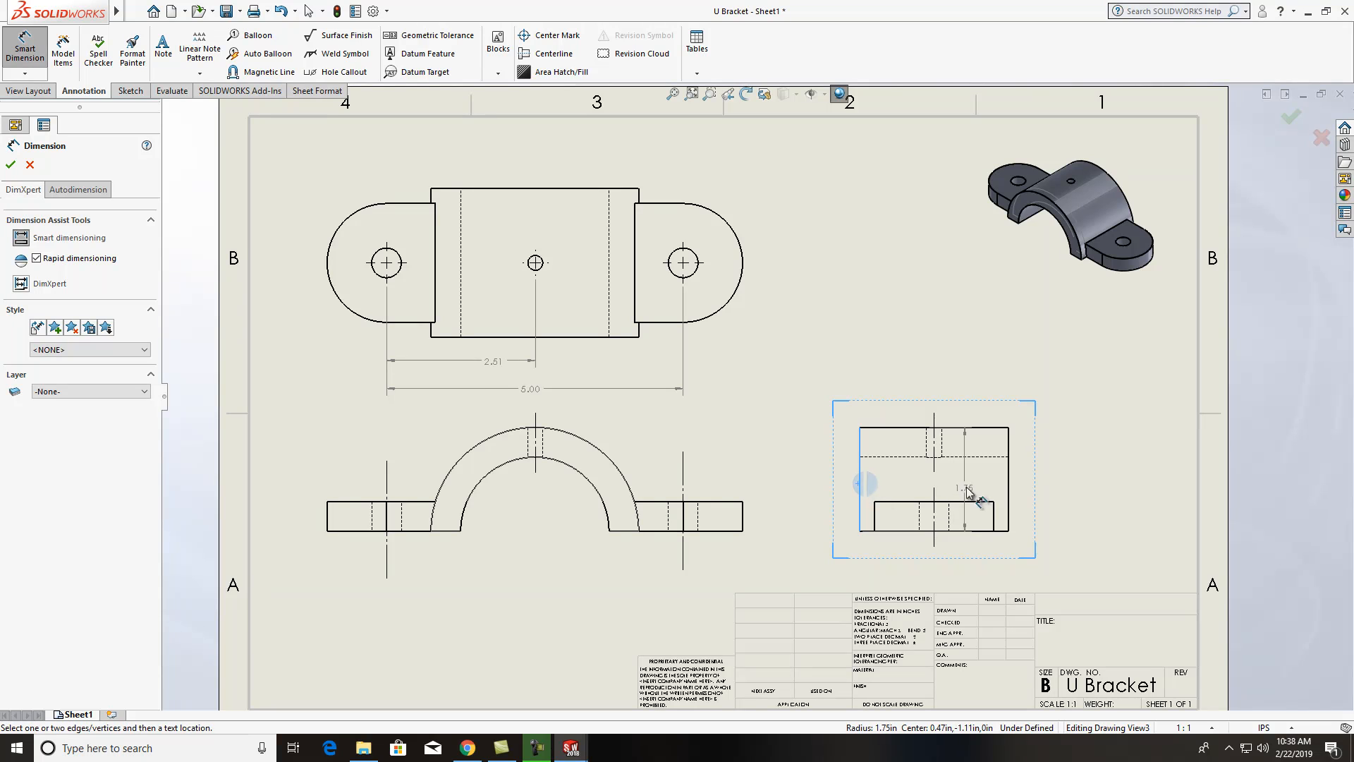
pyautogui.click(1009, 479)
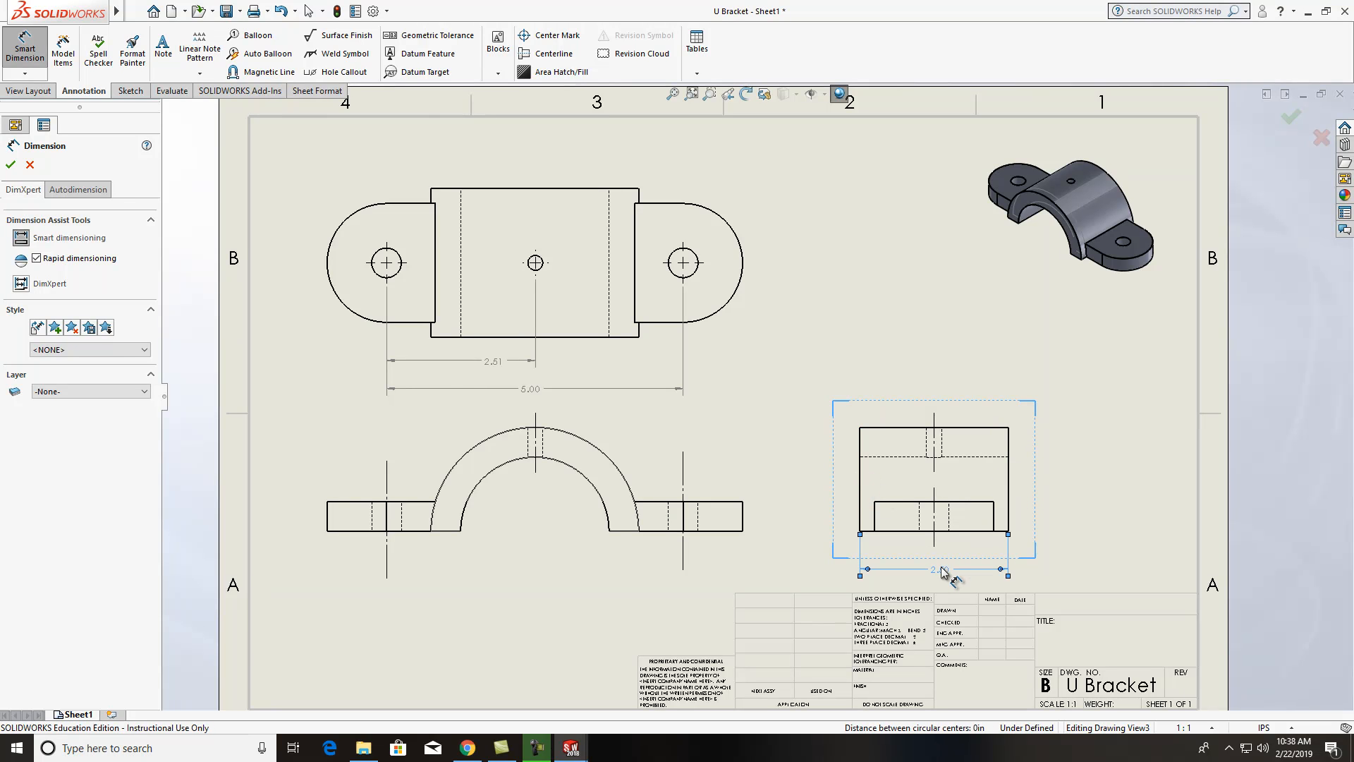
pyautogui.click(942, 569)
pyautogui.press('Escape')
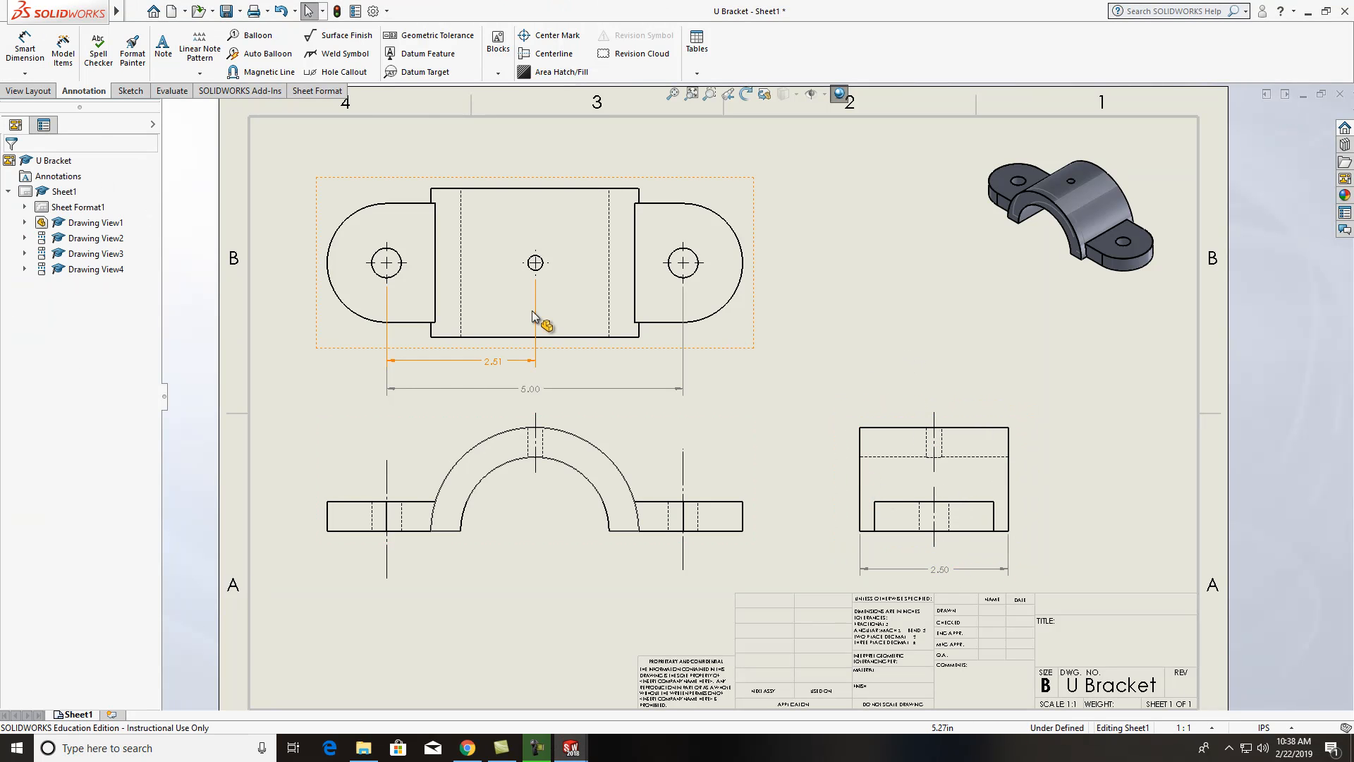
# Step: Dimension the distance between the upper and lower edges of the central body in the top view, placed inside the body beside the middle hole
pyautogui.click(500, 337)
pyautogui.press('Escape')
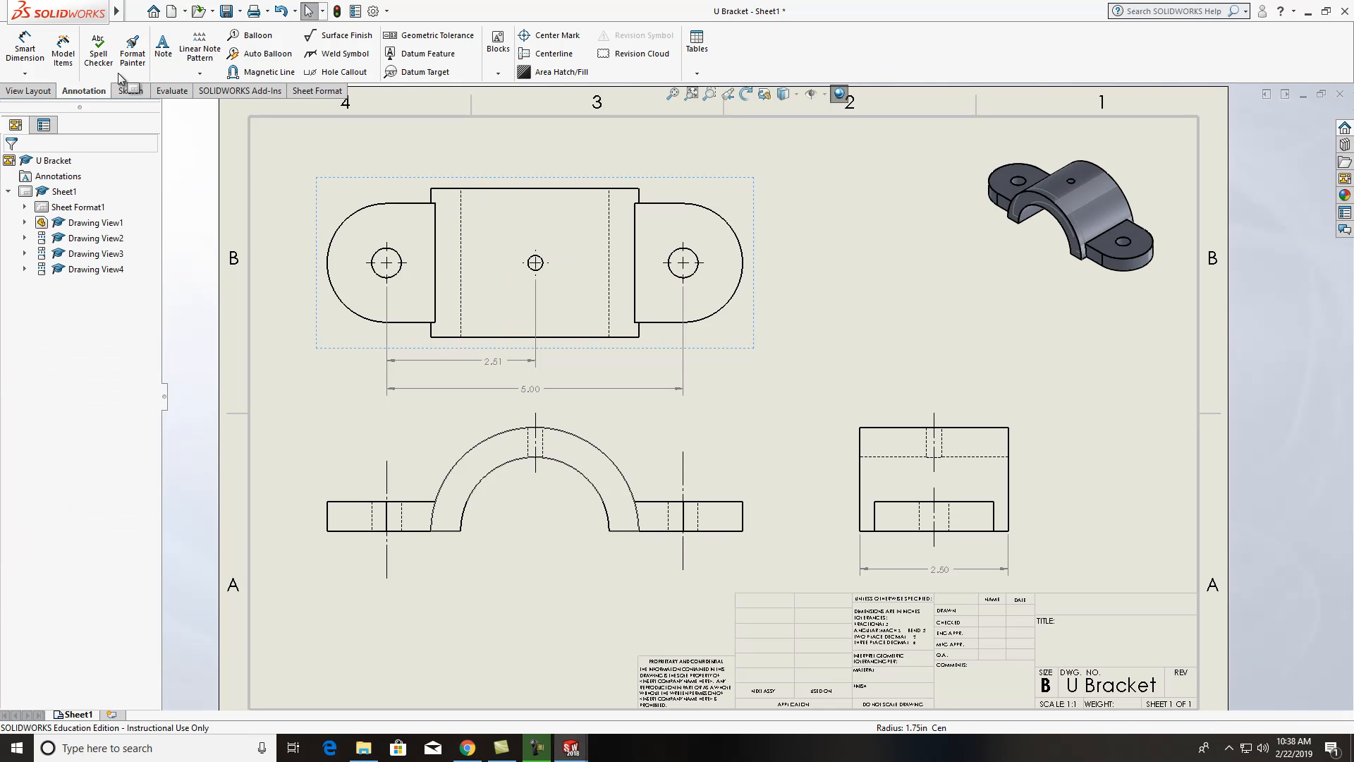
pyautogui.click(26, 50)
pyautogui.click(484, 189)
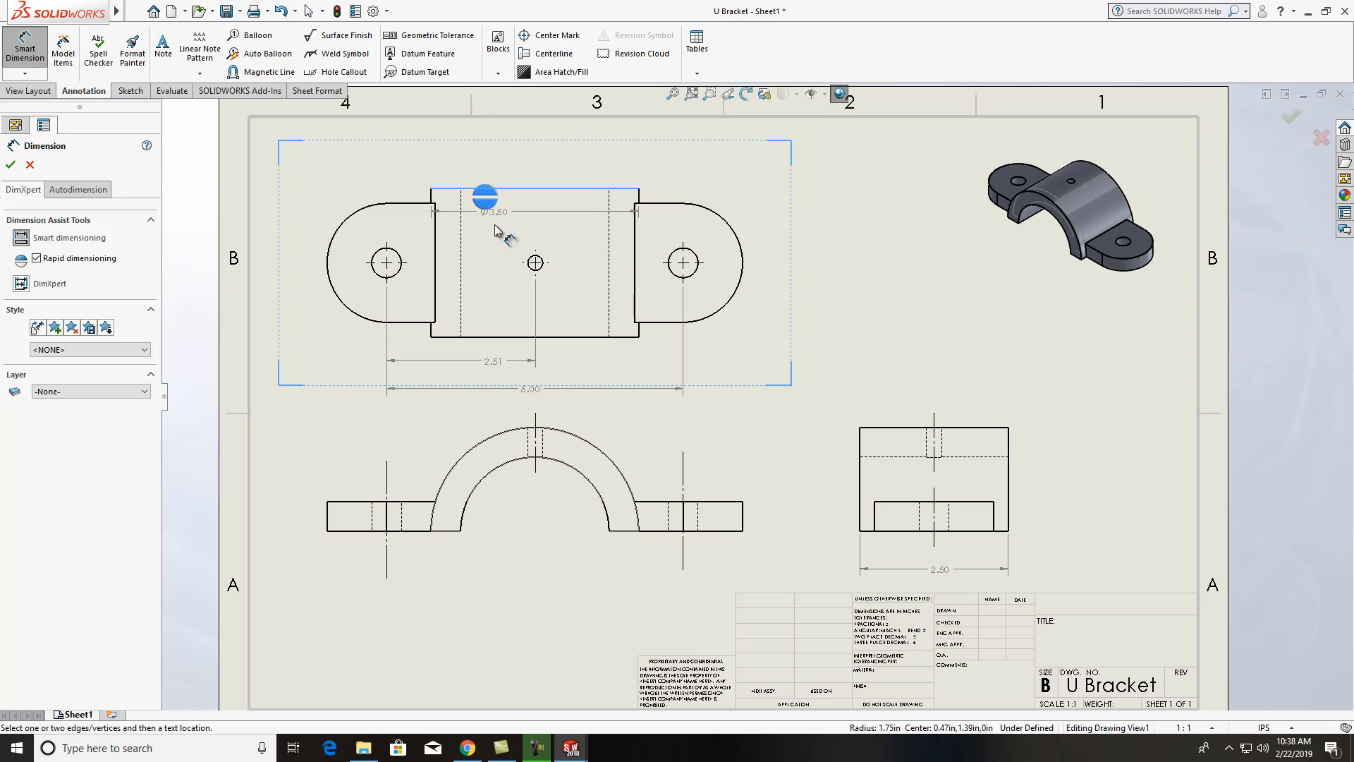
pyautogui.click(501, 336)
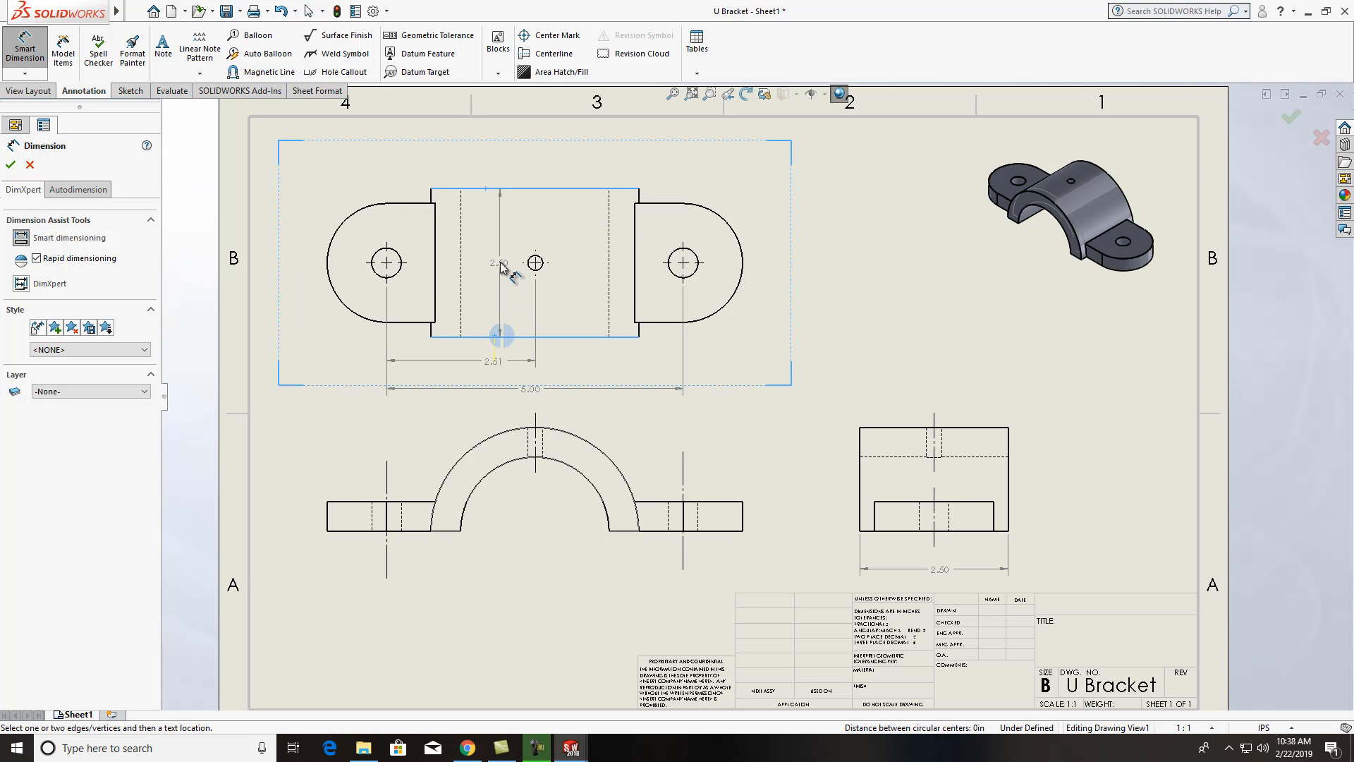
pyautogui.click(499, 265)
pyautogui.press('Escape')
pyautogui.press('Escape')
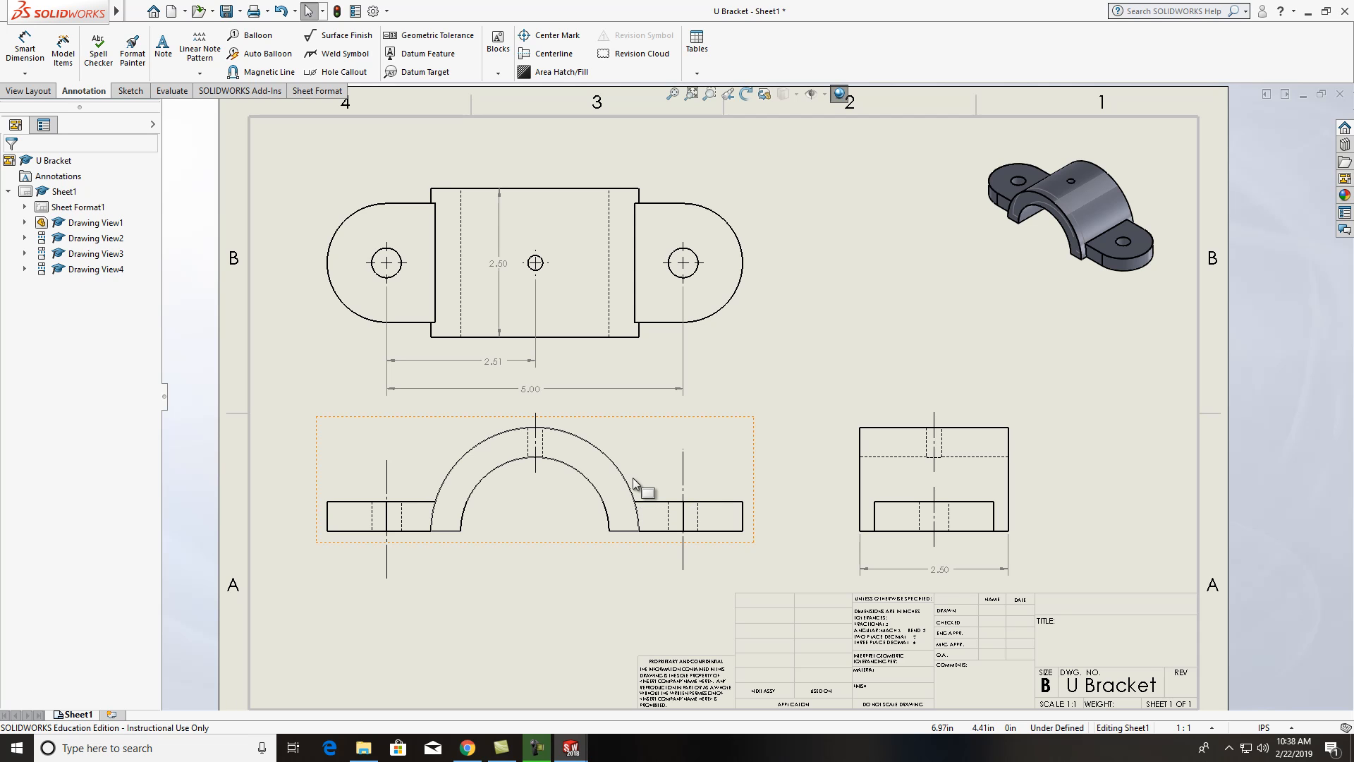
pyautogui.press('f')
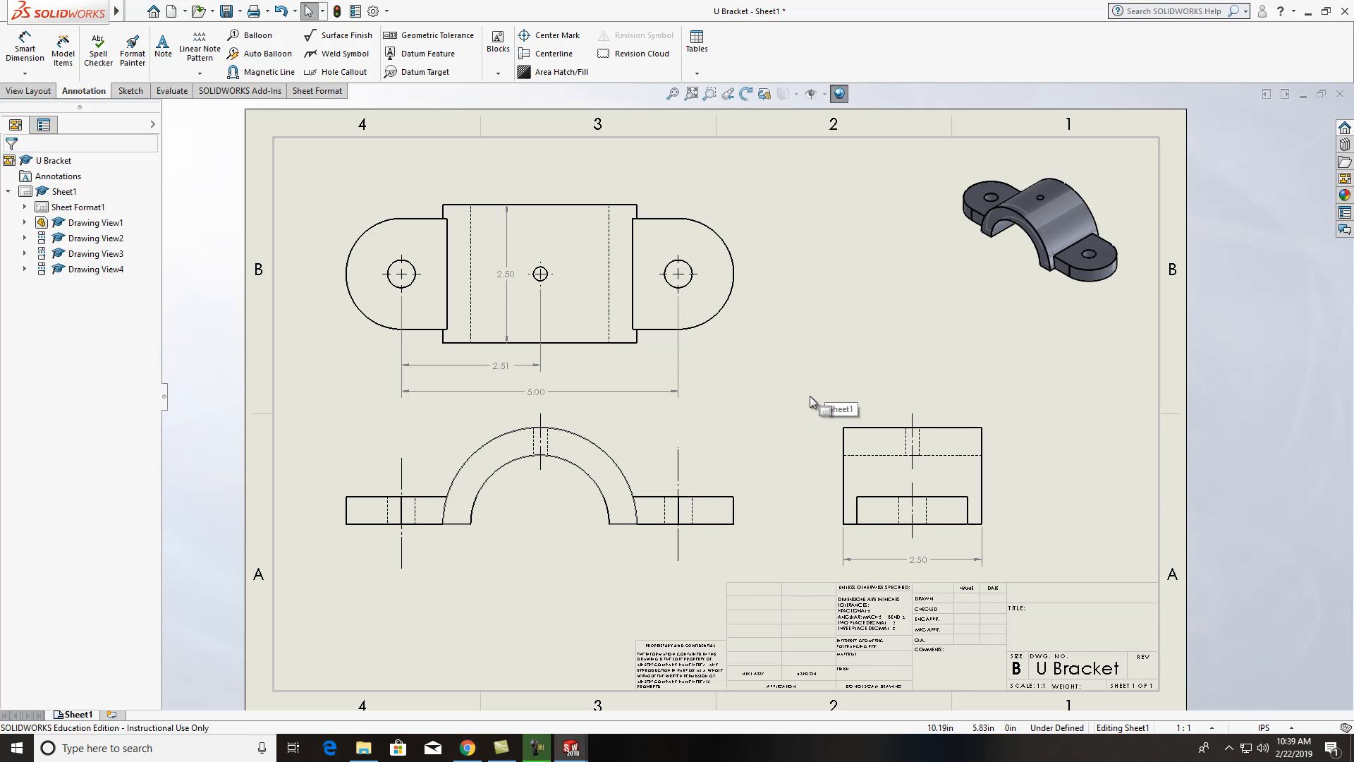
pyautogui.moveTo(775, 435); pyautogui.dragTo(757, 413, button='middle')
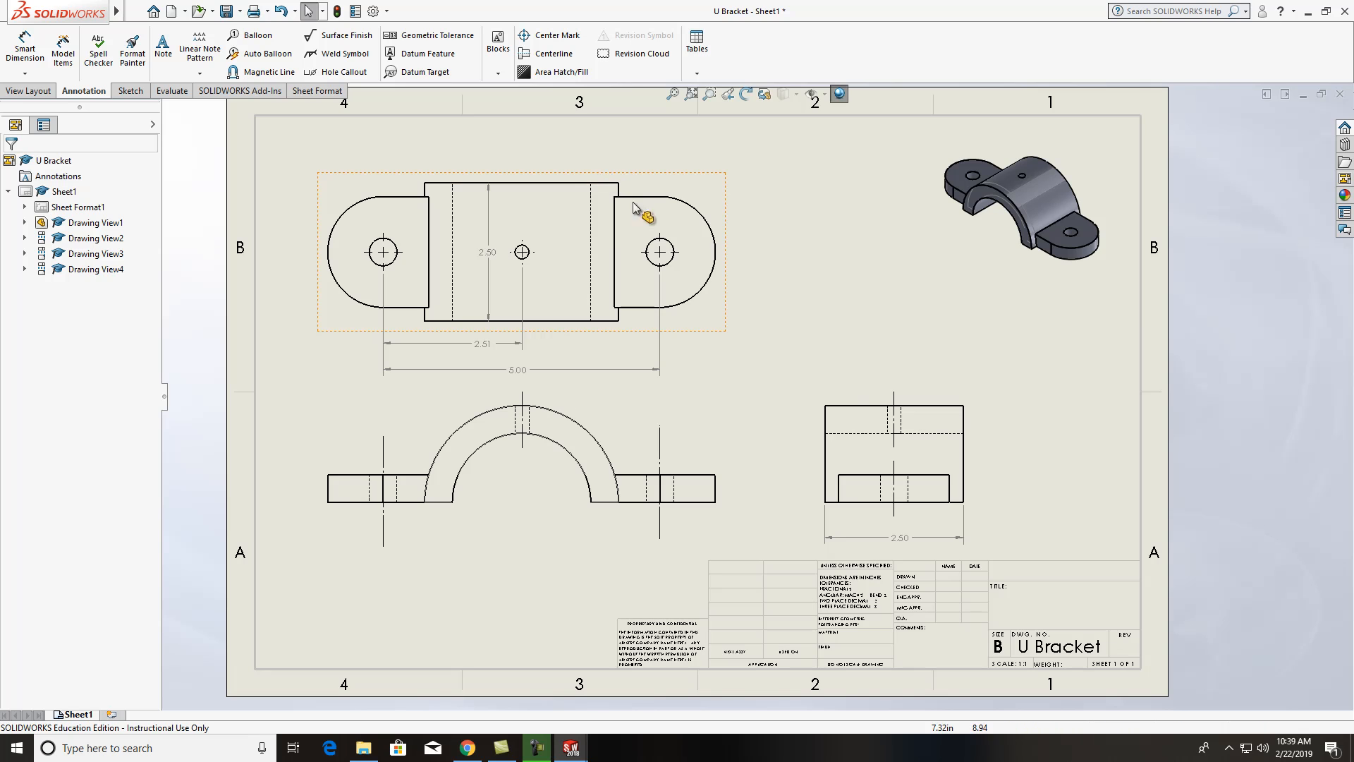
pyautogui.scroll(-1, 780, 462)
pyautogui.scroll(1, 780, 463)
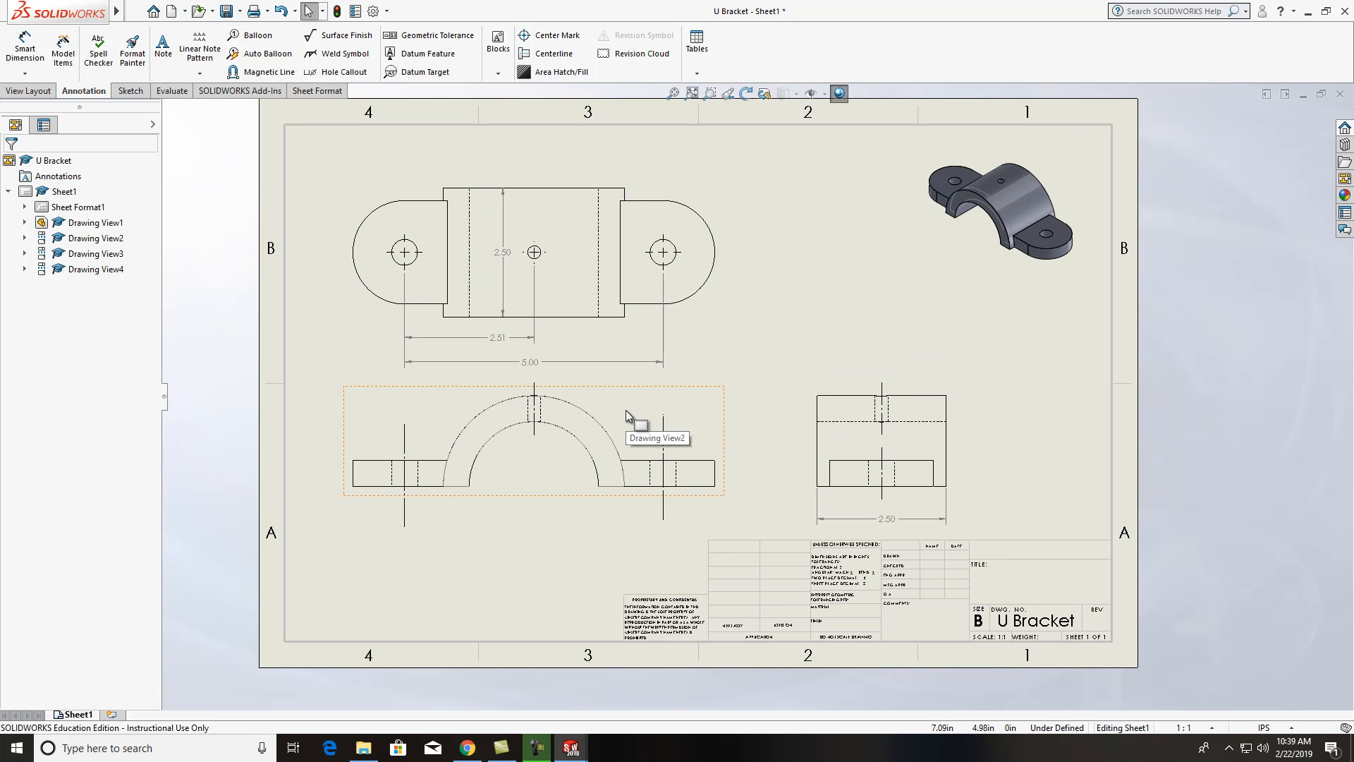
pyautogui.scroll(1, 692, 451)
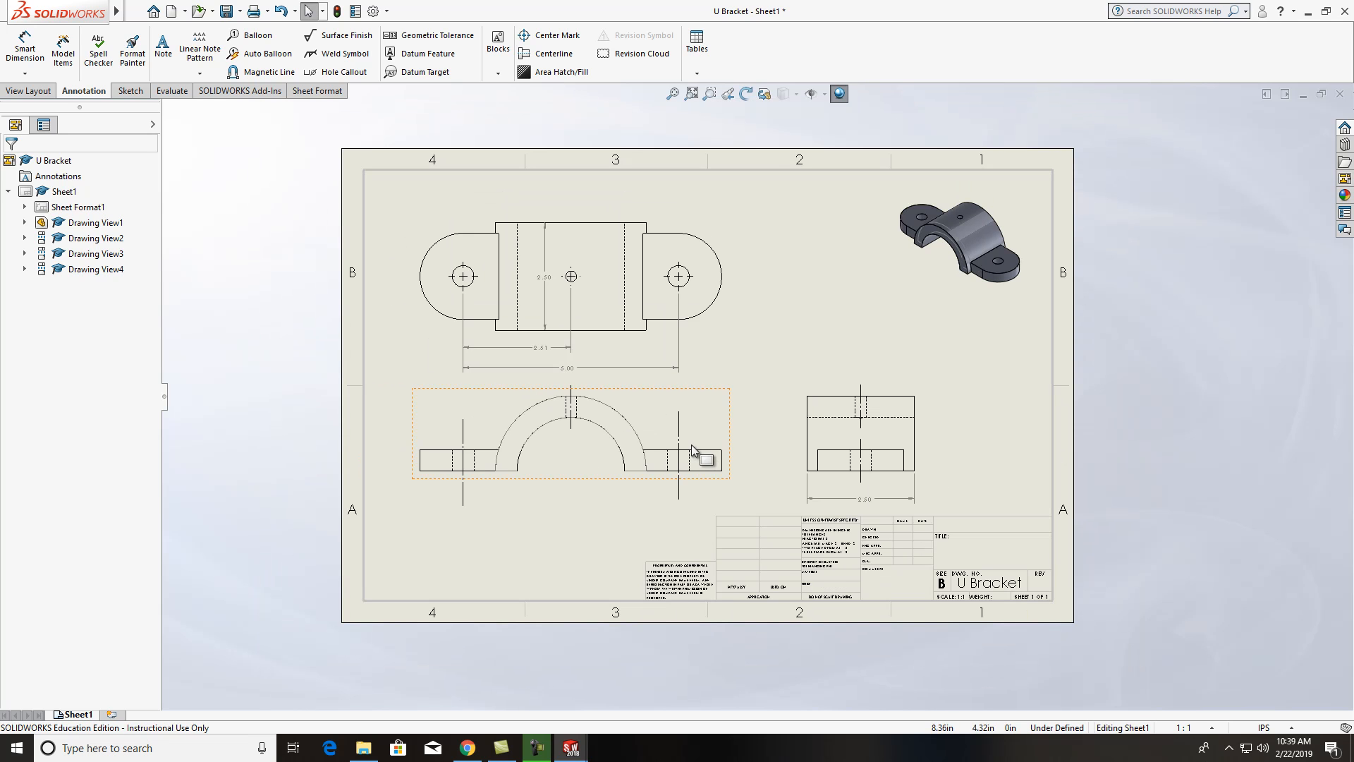
pyautogui.scroll(-1, 728, 394)
pyautogui.moveTo(761, 409); pyautogui.dragTo(755, 411, button='middle')
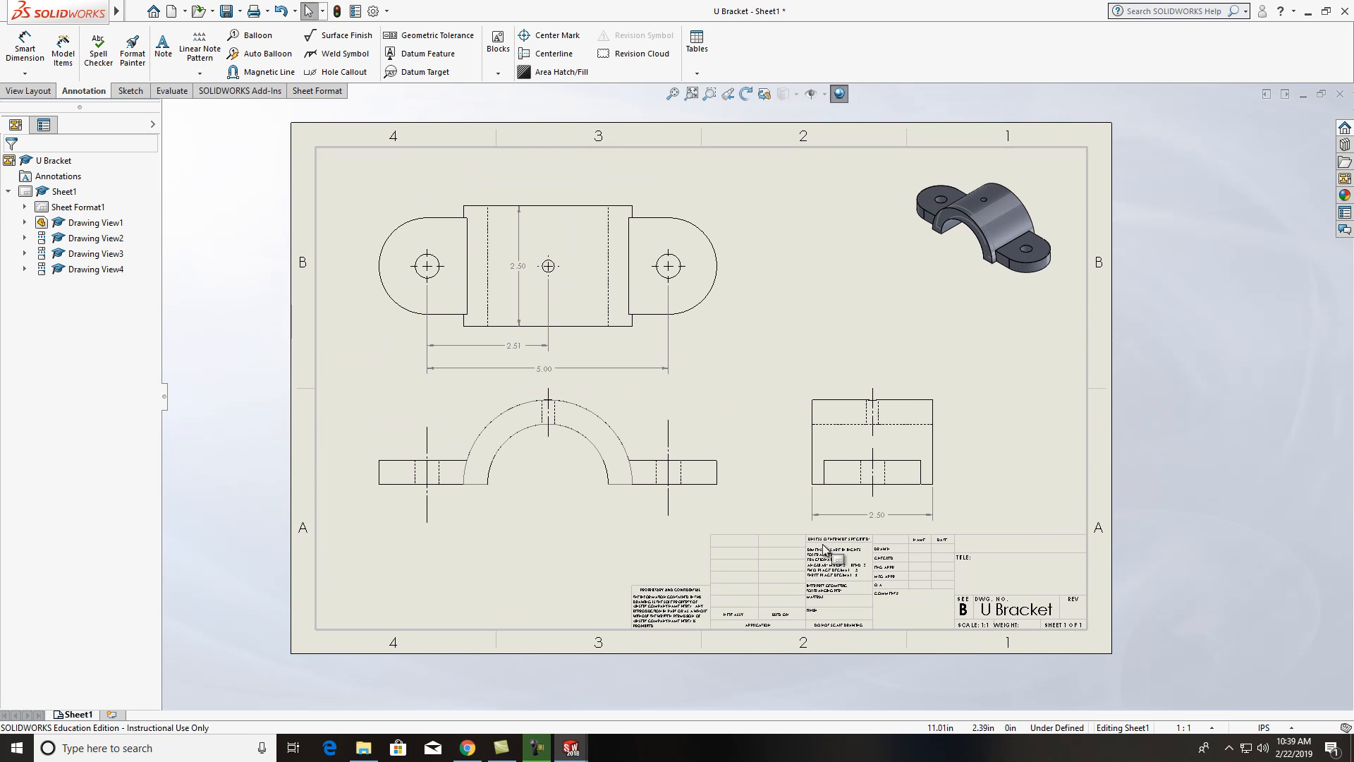
pyautogui.scroll(2, 847, 482)
pyautogui.scroll(-1, 749, 532)
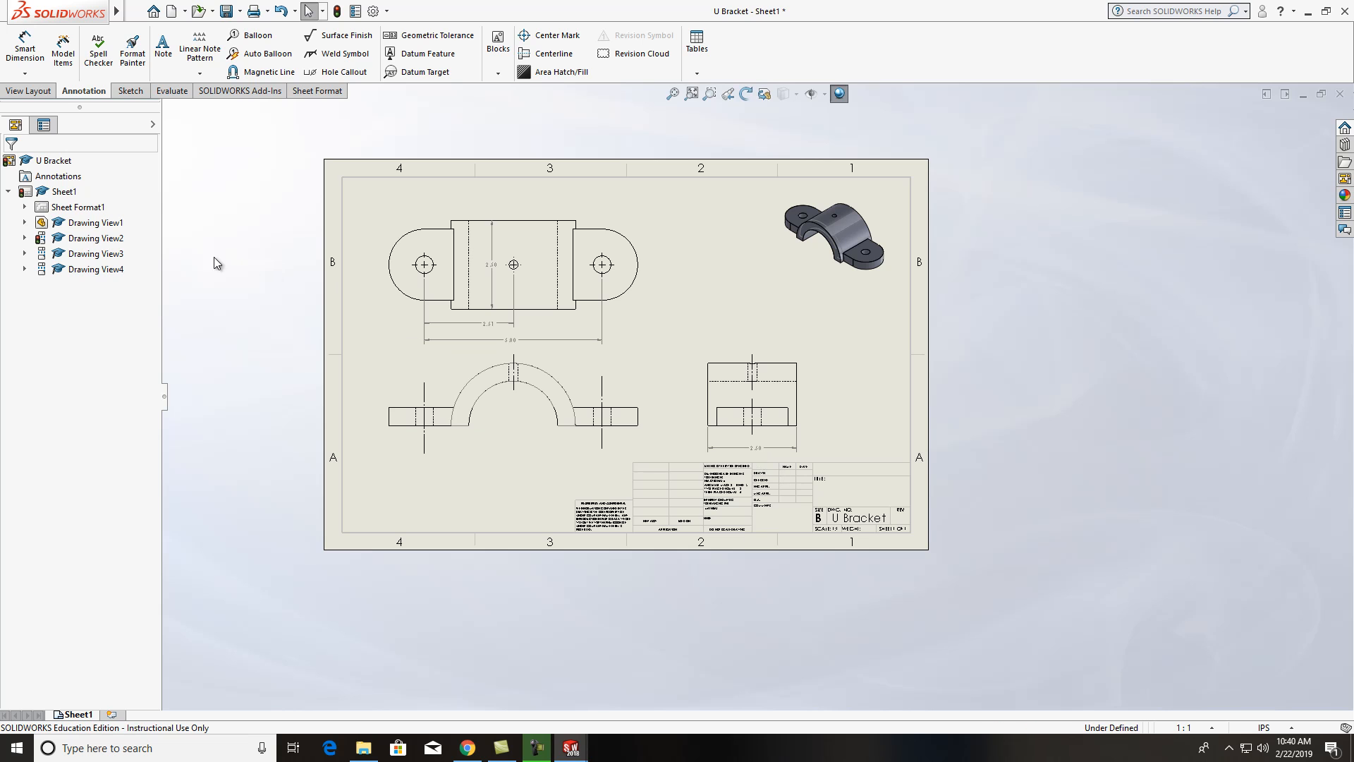
# Step: Open Sheet1's sheet format for editing and bring the title block into close view
pyautogui.rightClick(64, 194)
pyautogui.click(121, 235)
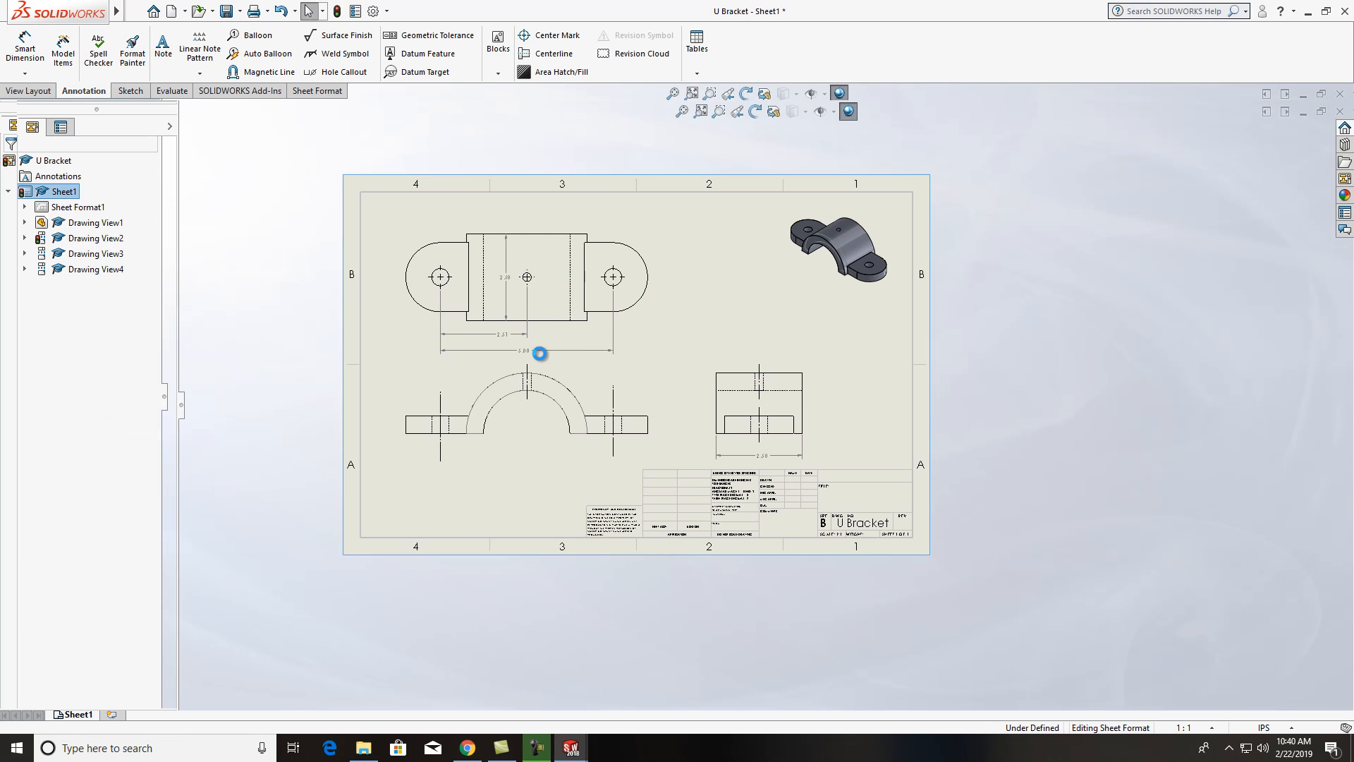
pyautogui.scroll(-5, 776, 536)
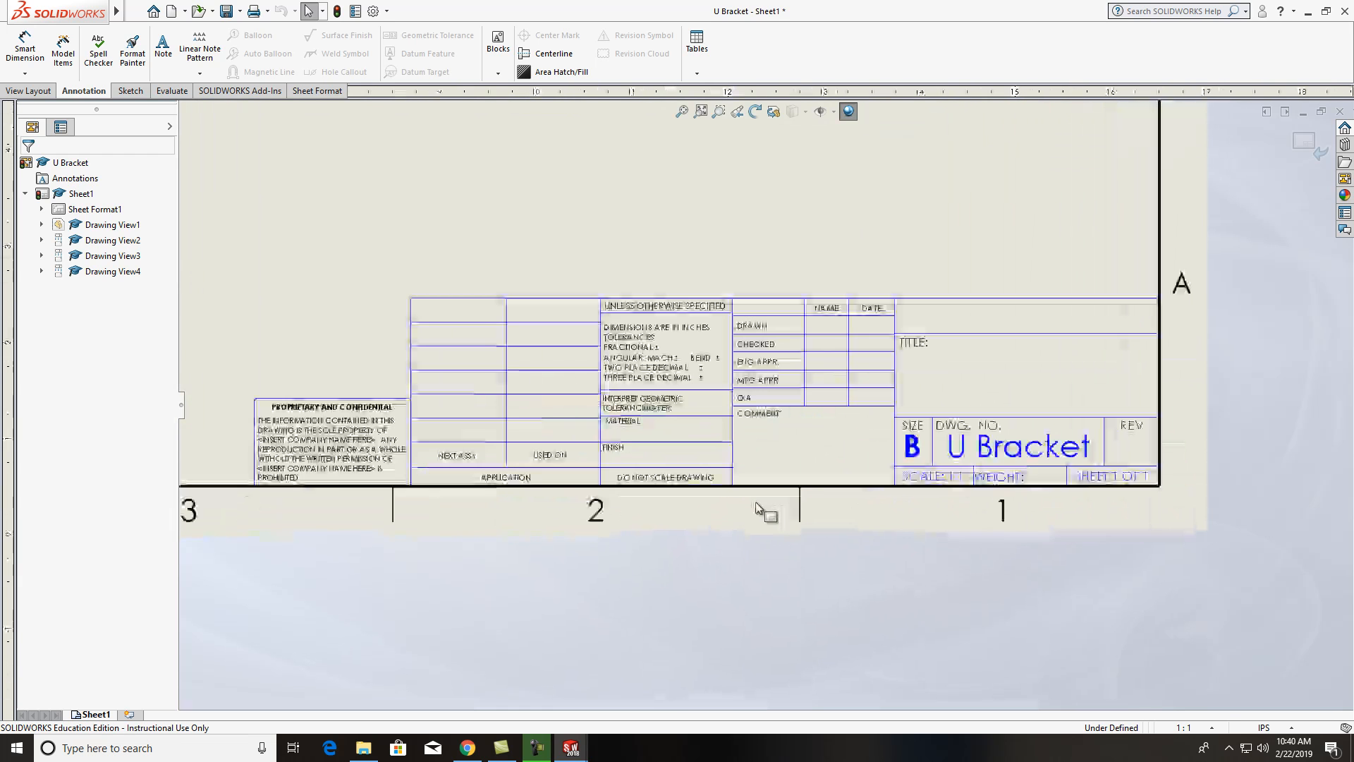
pyautogui.scroll(-3, 744, 506)
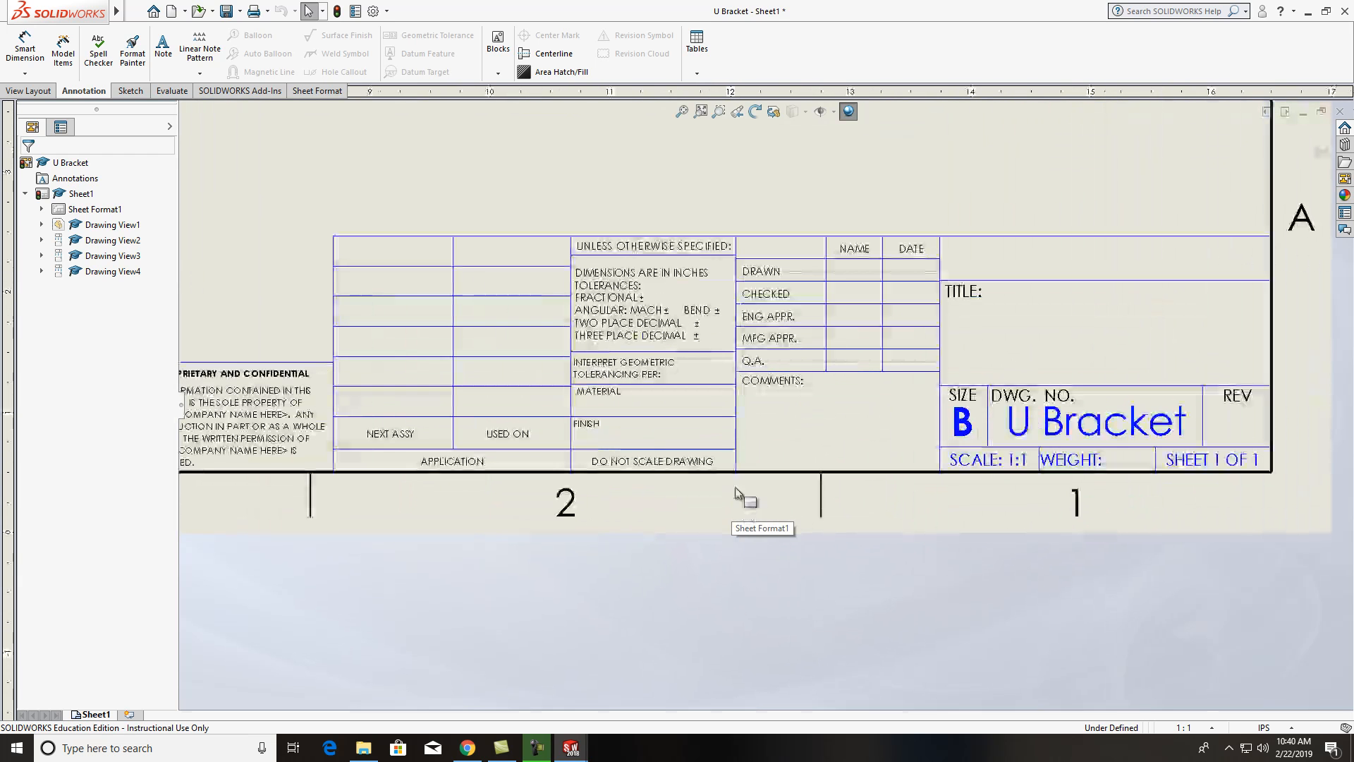
# Step: Widen the MATERIAL note to fit its title block cell and complete its text as "MATERIAL: 1117 STEEL"
pyautogui.doubleClick(607, 394)
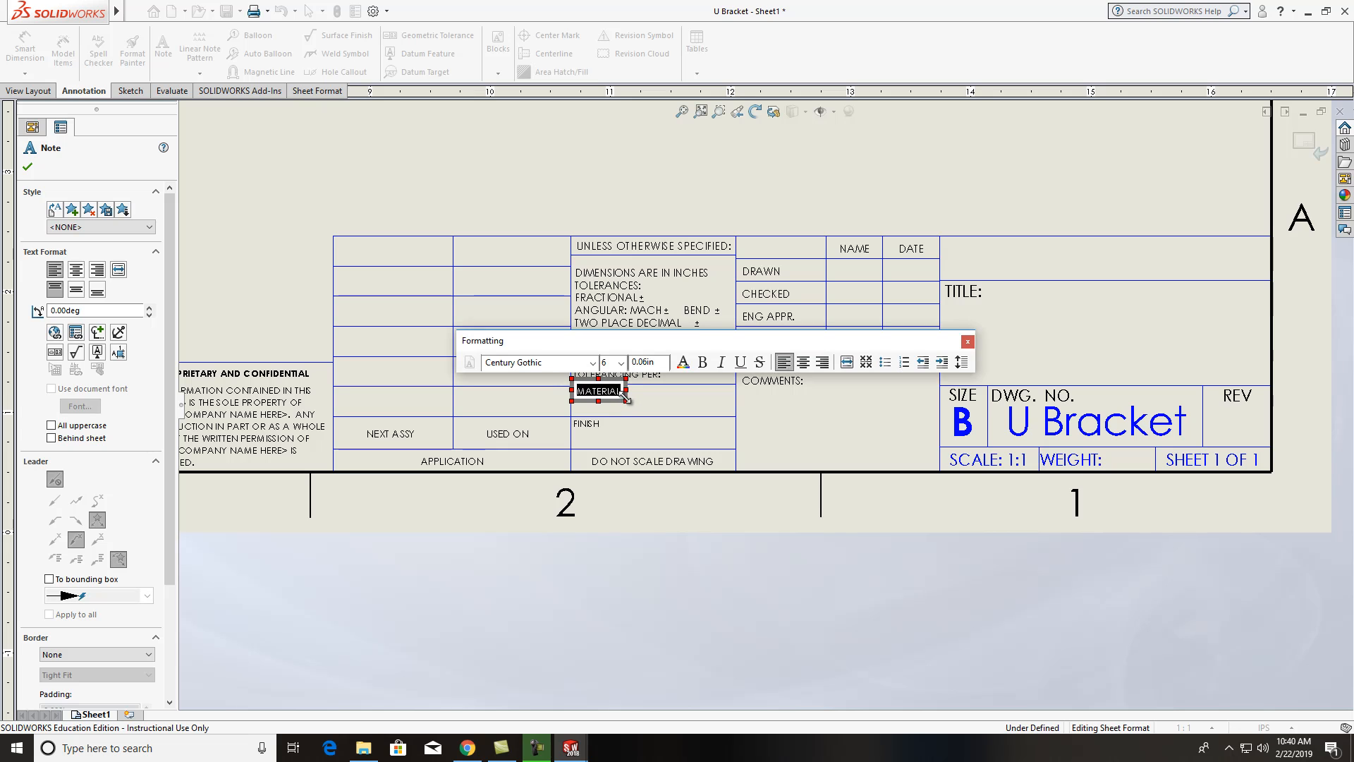
pyautogui.moveTo(627, 401); pyautogui.dragTo(728, 416)
pyautogui.click(670, 401)
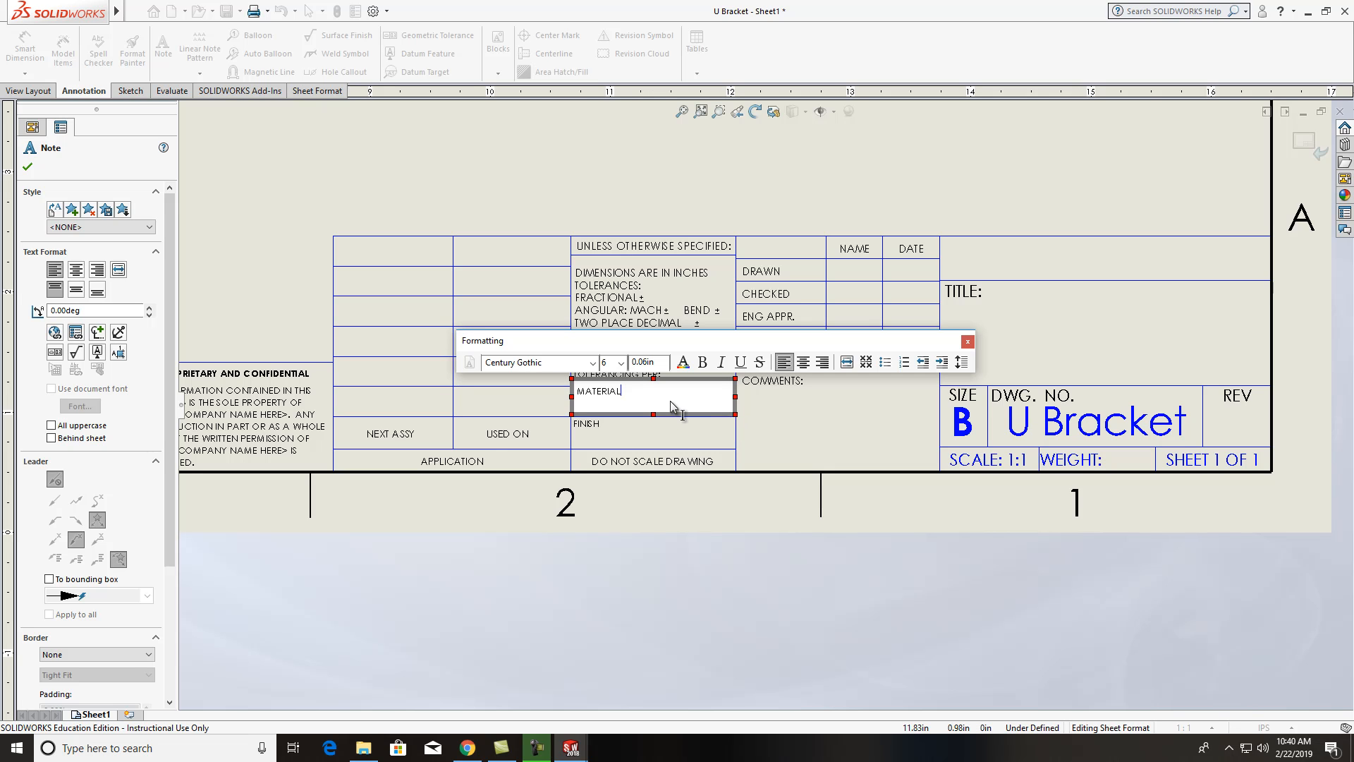
pyautogui.write(':')
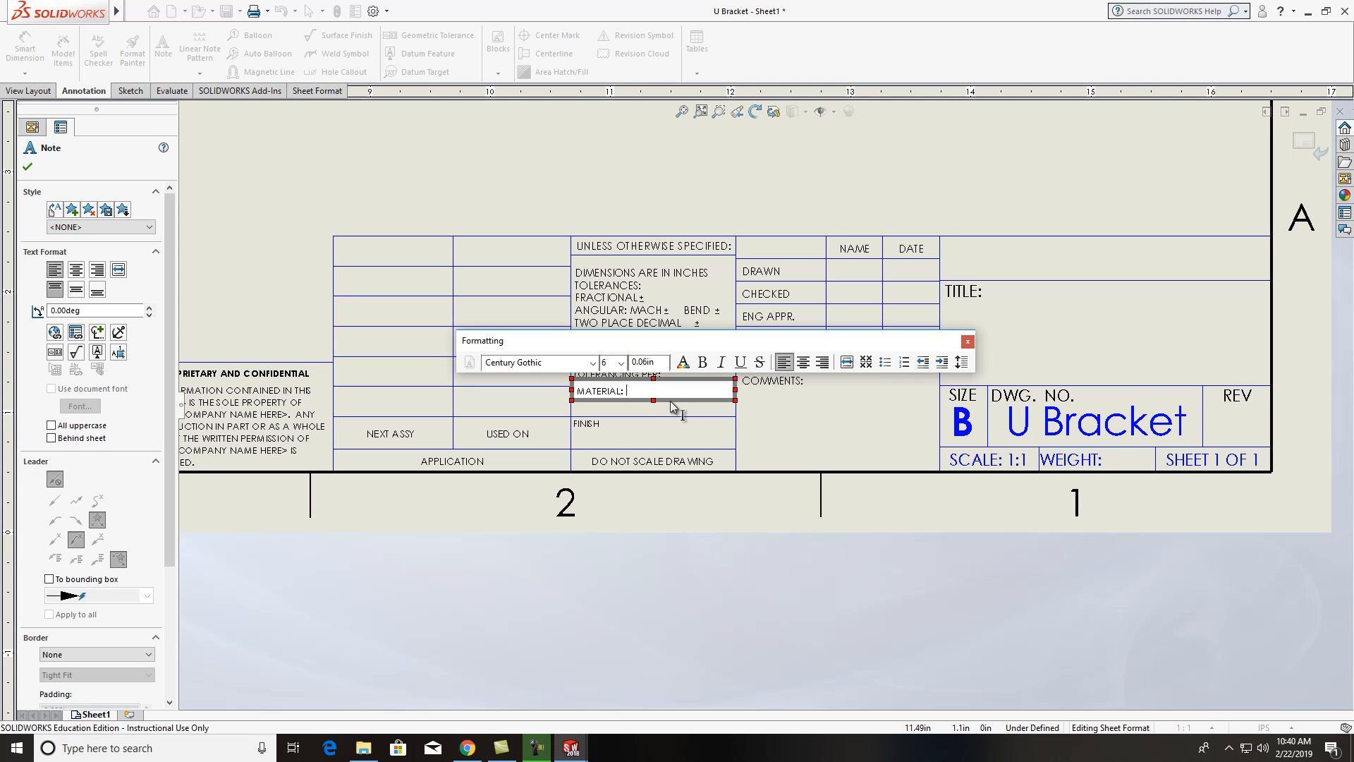
pyautogui.write('1117 STEEL')
pyautogui.click(708, 612)
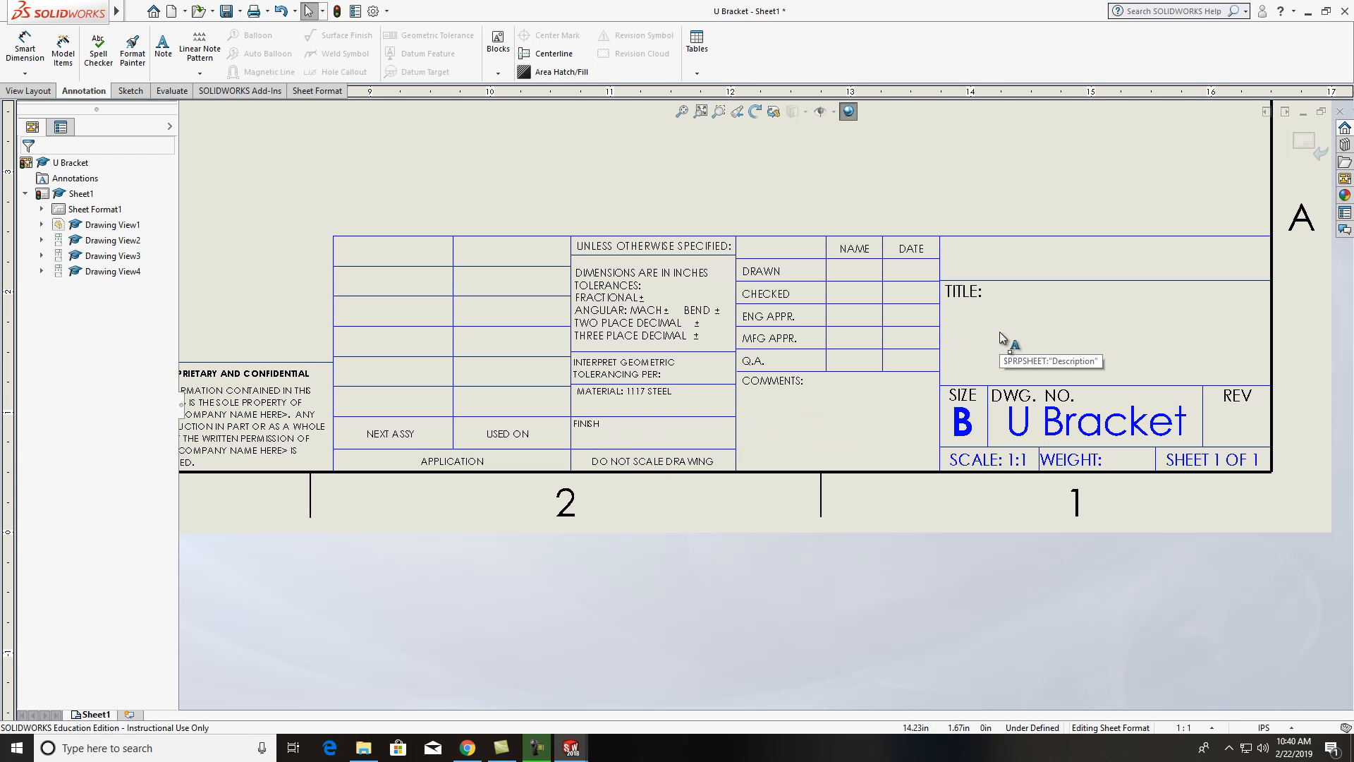
# Step: Enlarge the TITLE note across its title block cell and add "U-BRACKET" on a new line under the label
pyautogui.doubleClick(977, 296)
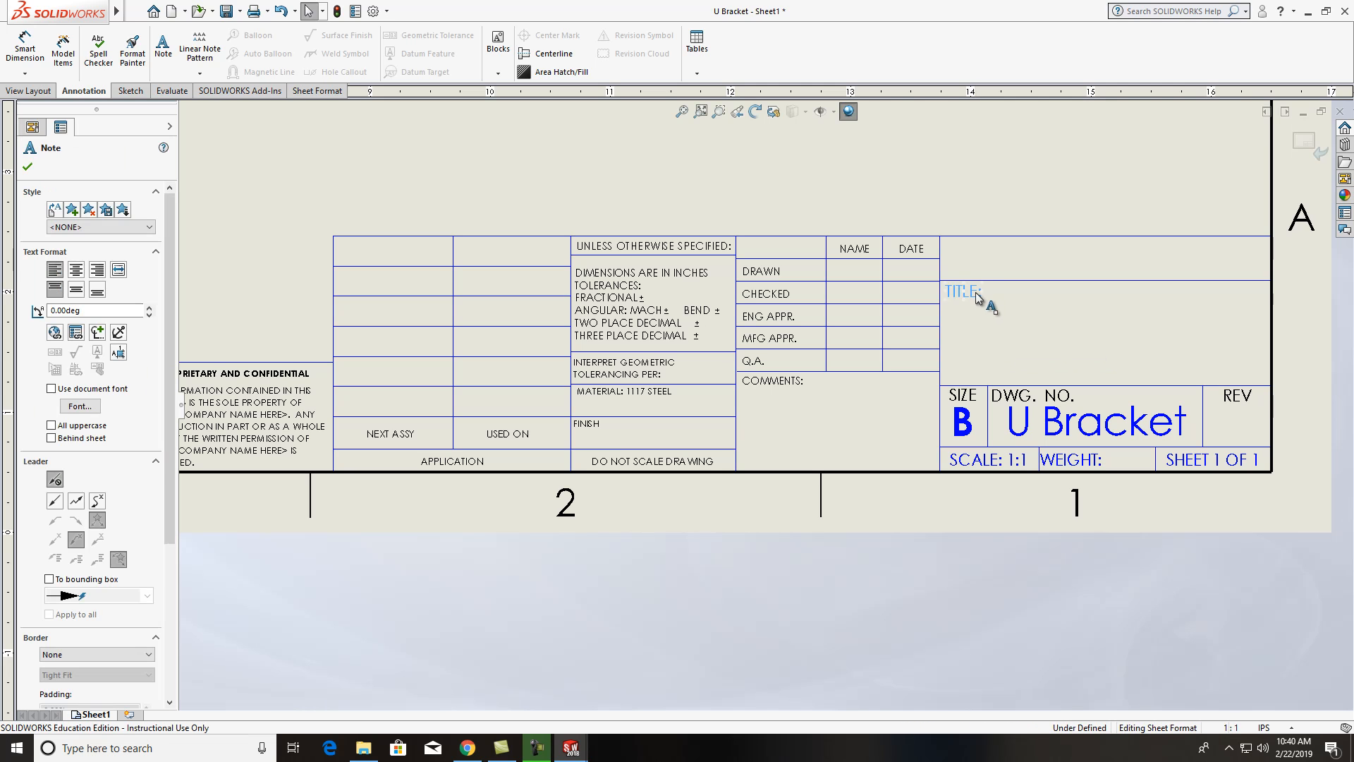
pyautogui.moveTo(986, 302); pyautogui.dragTo(1265, 384)
pyautogui.click(1015, 330)
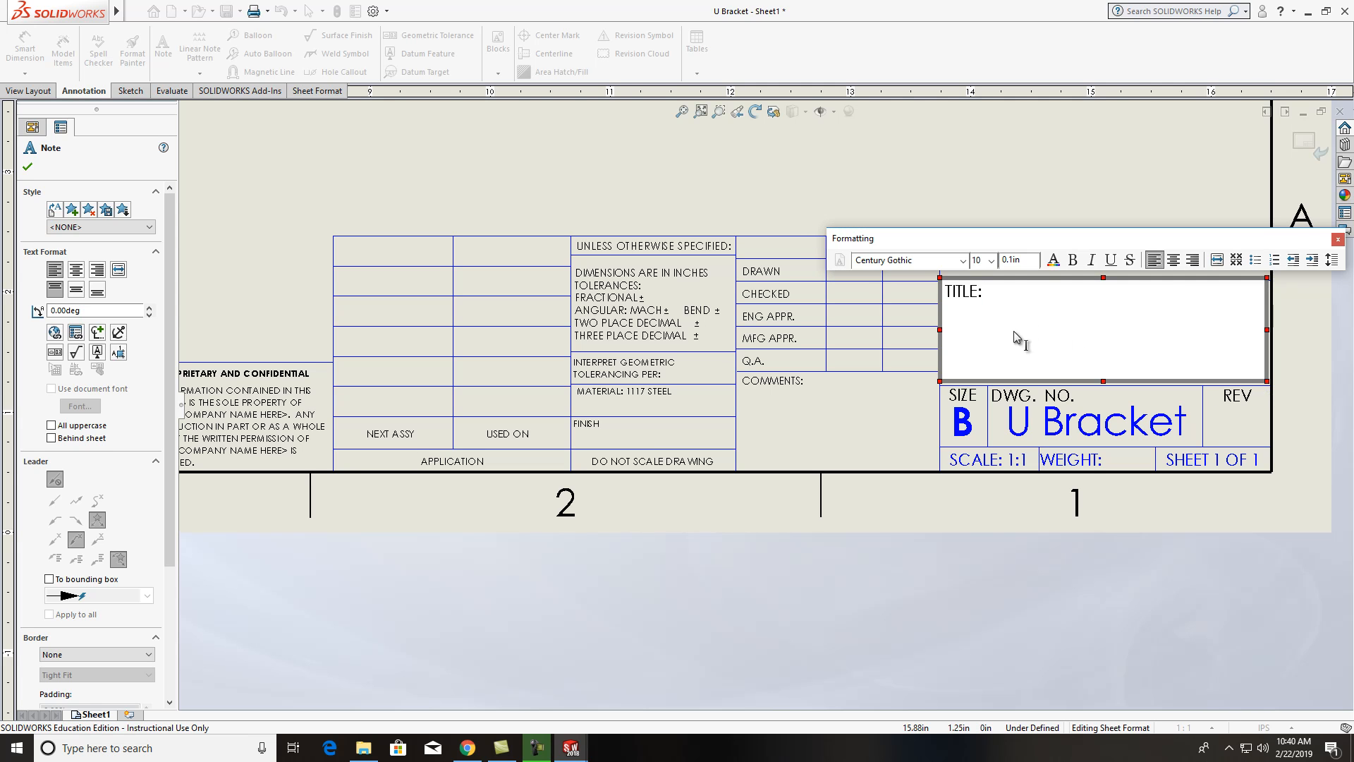
pyautogui.press('Return')
pyautogui.write('U')
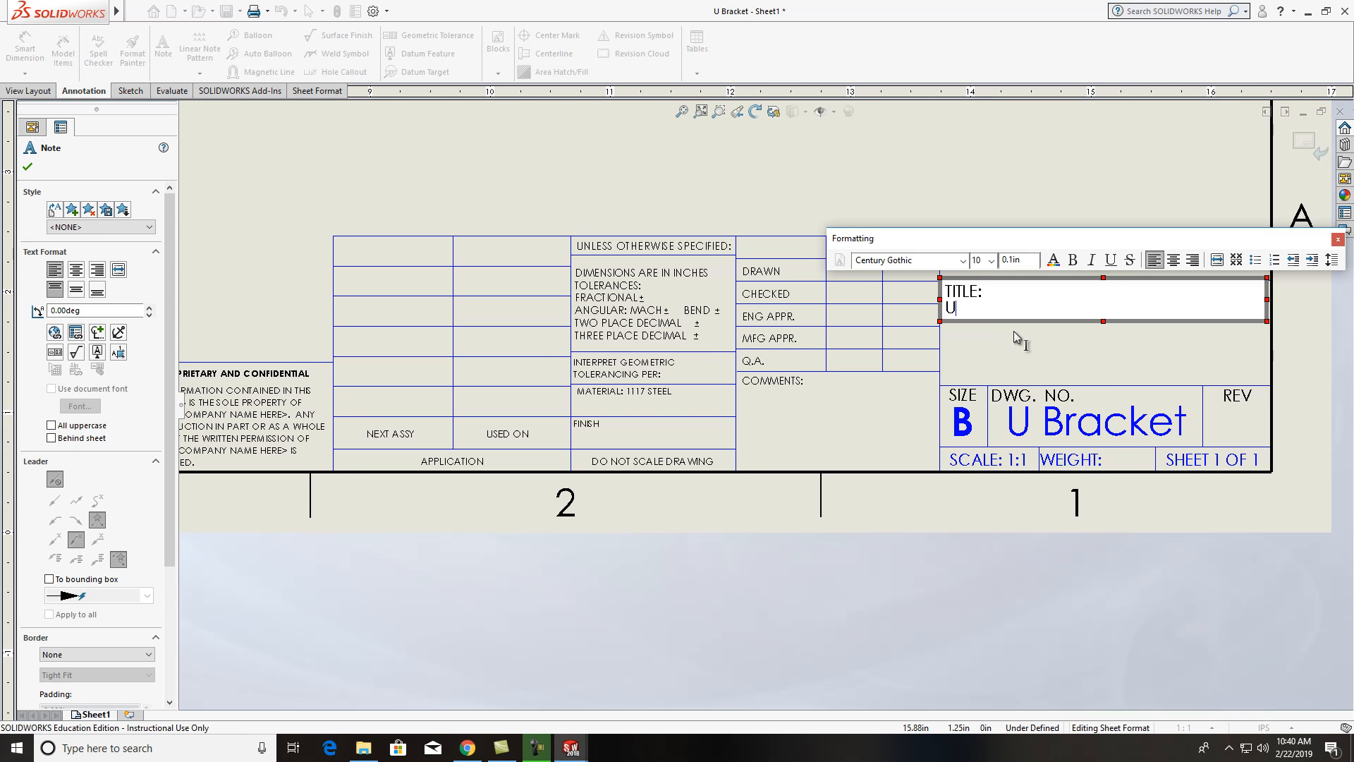
pyautogui.write('-Bracket')
pyautogui.press('BackSpace')
# Step: Format the U-BRACKET line of the title note as 18-point bold text
pyautogui.moveTo(1033, 308); pyautogui.dragTo(944, 308)
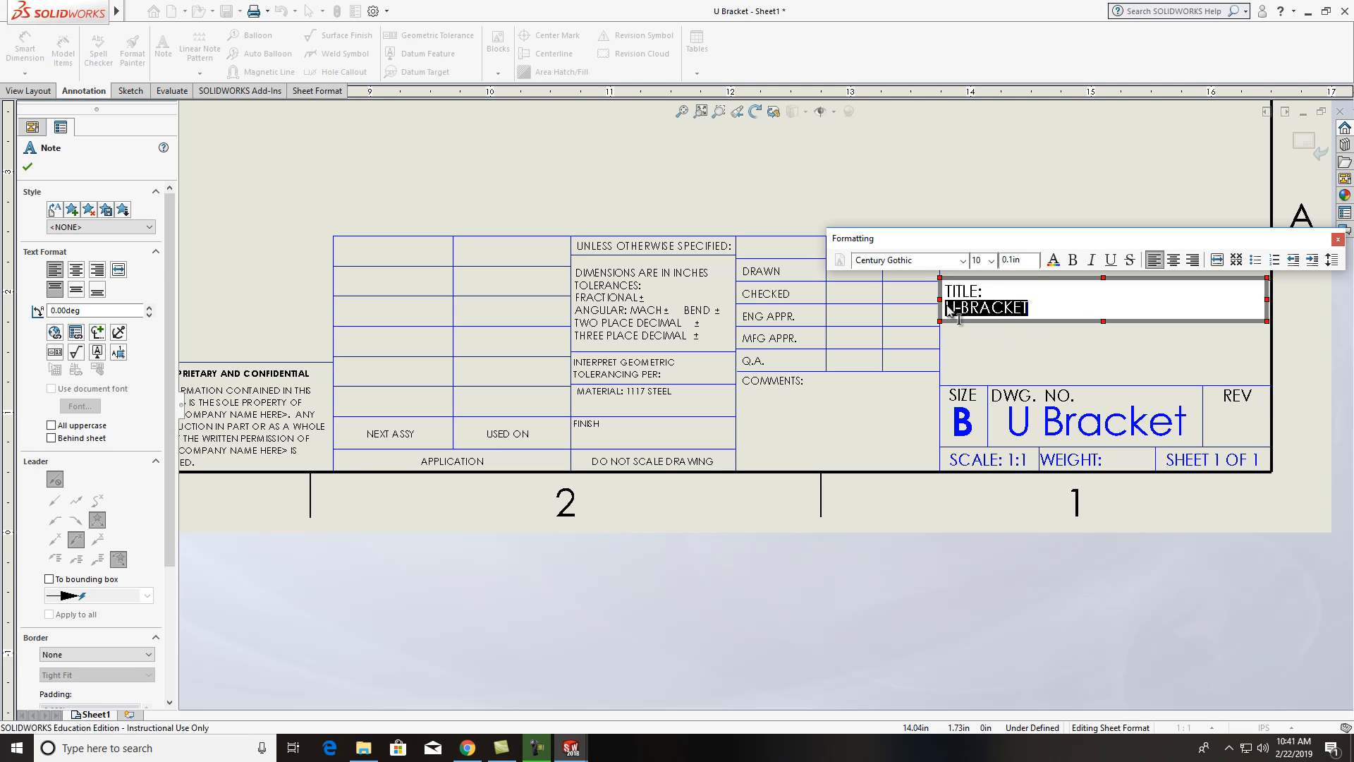
pyautogui.click(990, 261)
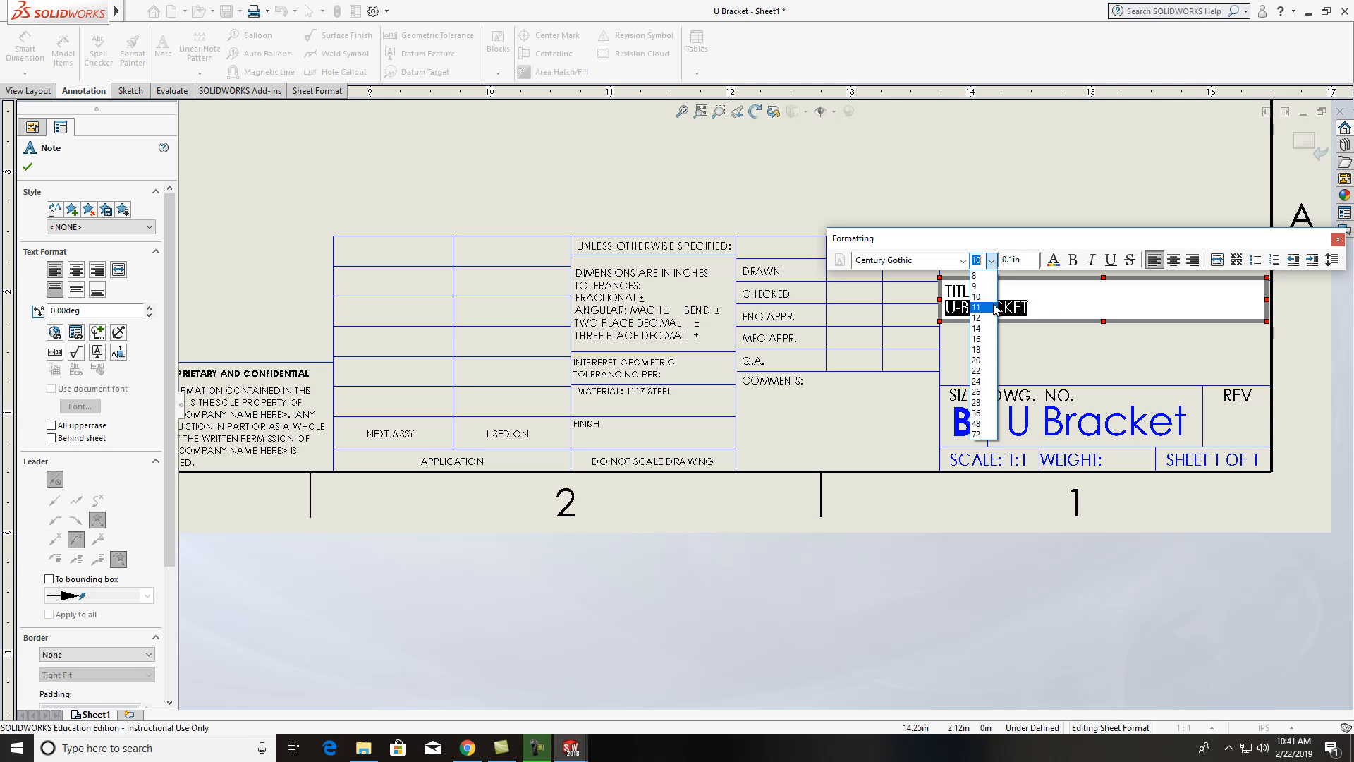
pyautogui.click(984, 351)
pyautogui.hotkey('ctrl', 'b')
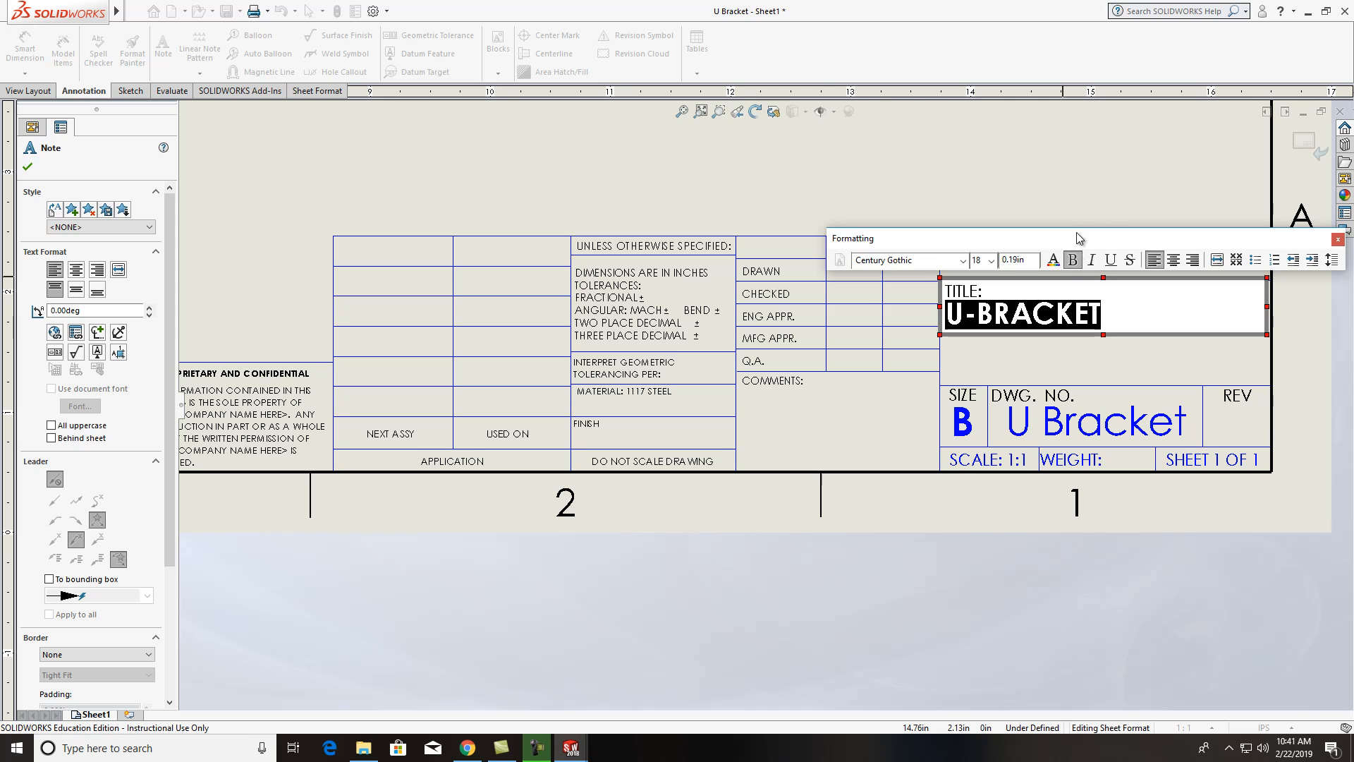
pyautogui.click(1102, 195)
pyautogui.scroll(-1, 991, 493)
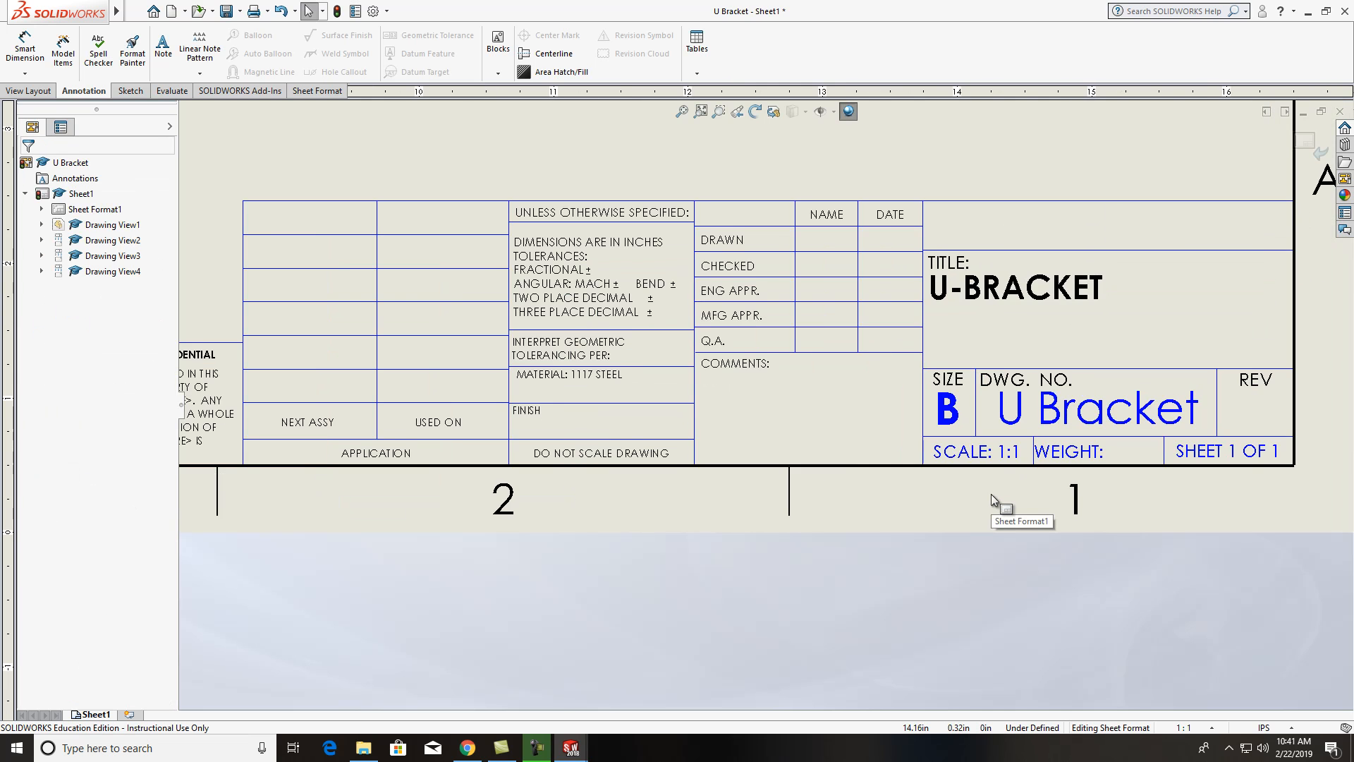
# Step: Leave sheet format editing and return to the drawing sheet with the whole sheet in view
pyautogui.scroll(3, 991, 493)
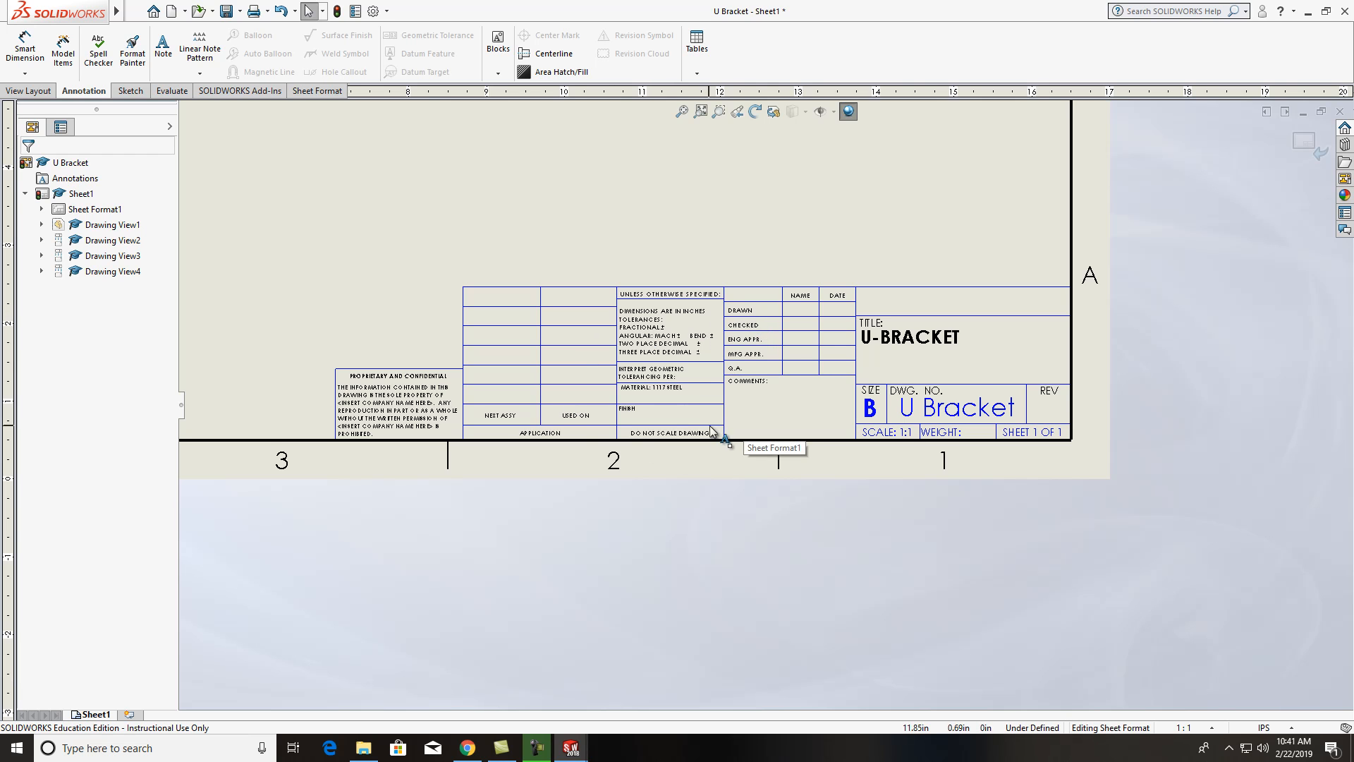
pyautogui.scroll(1, 732, 530)
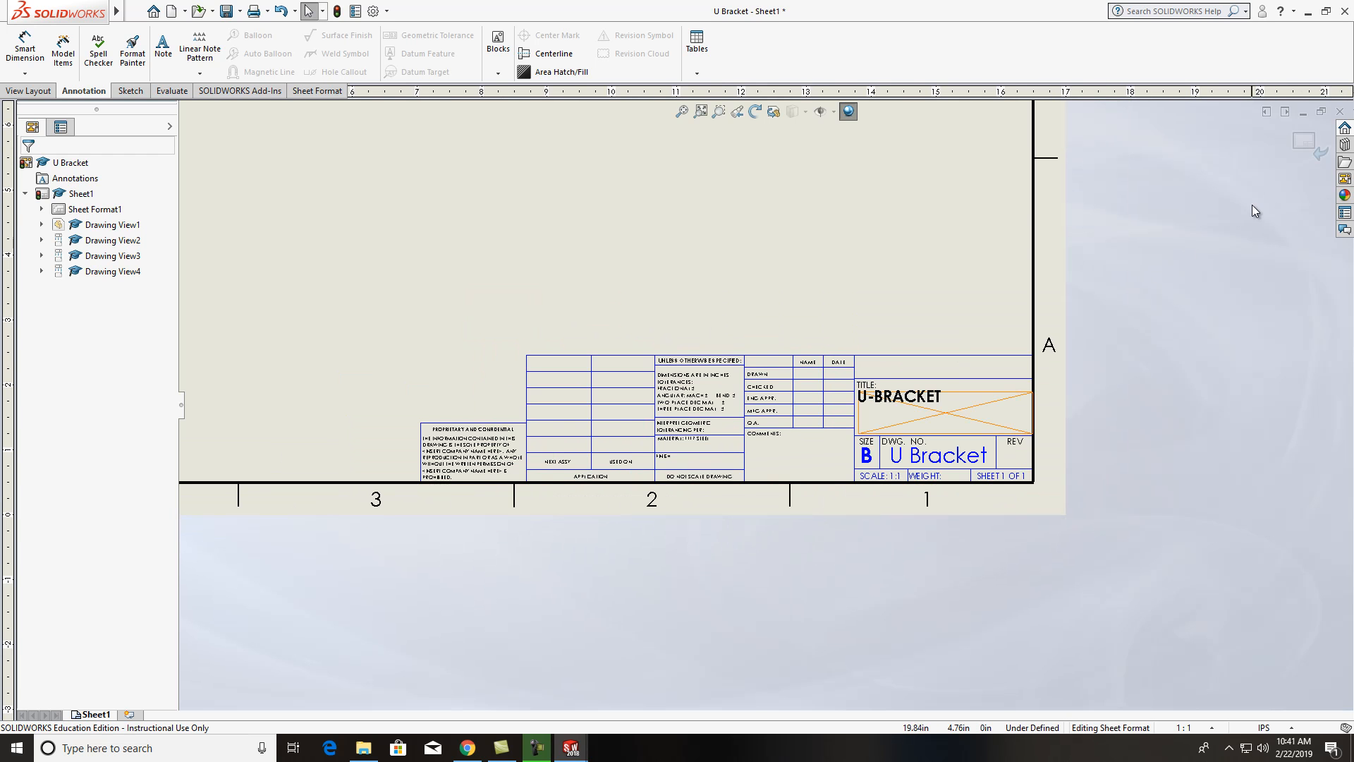
pyautogui.click(1308, 146)
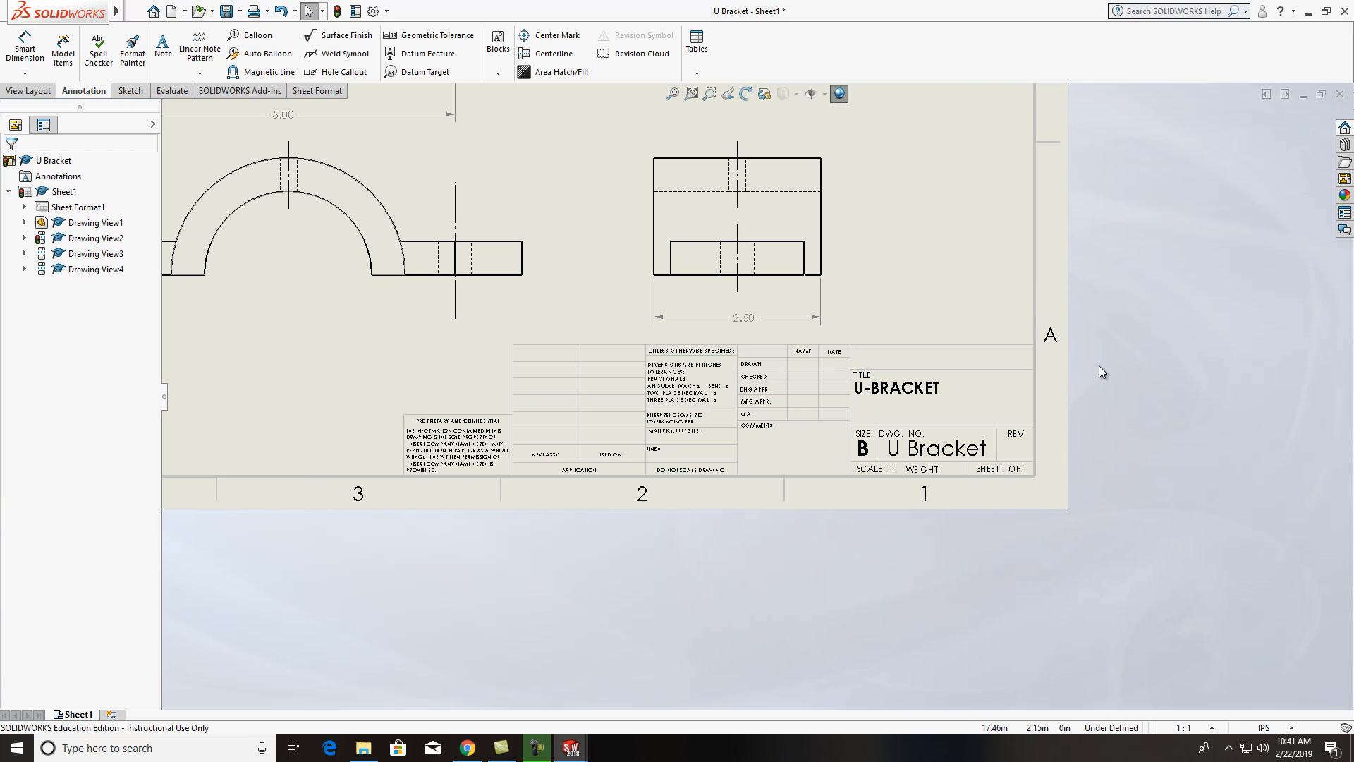
pyautogui.scroll(-1, 1099, 365)
pyautogui.scroll(3, 905, 469)
pyautogui.scroll(1, 744, 388)
pyautogui.moveTo(711, 419); pyautogui.dragTo(673, 479, button='middle')
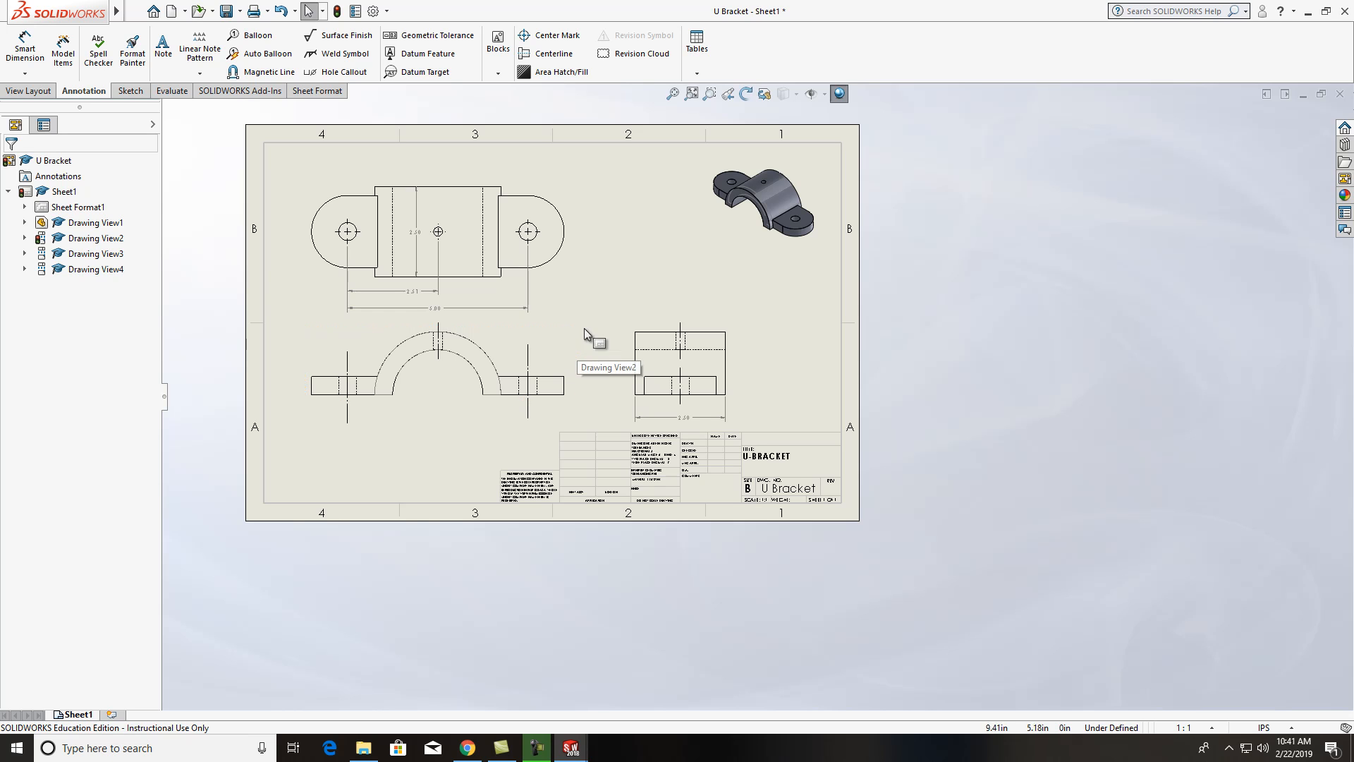